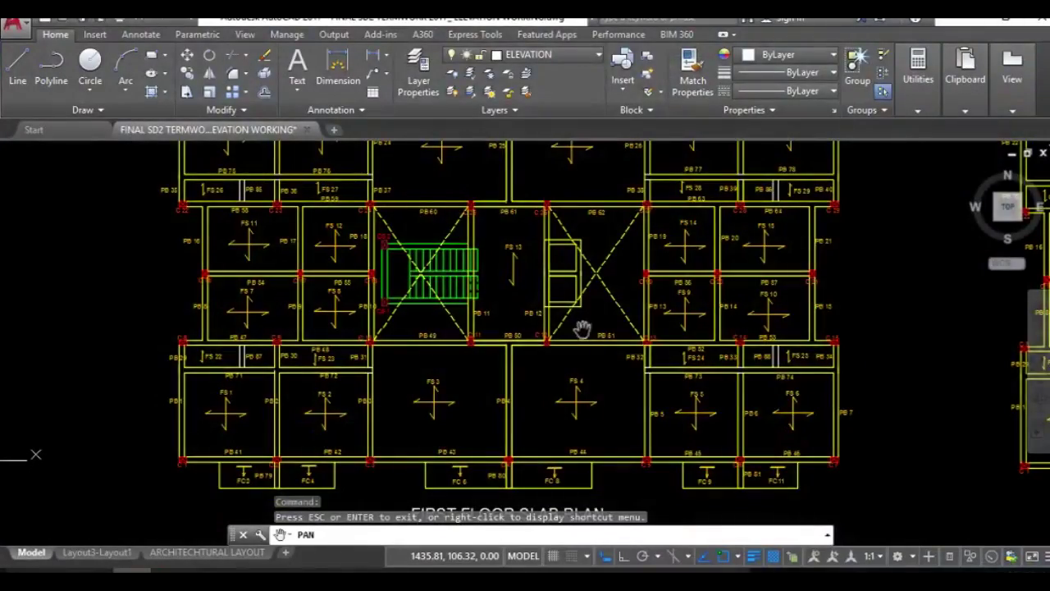
# Step: Examine the first floor slab plan, especially the beams, columns and slab panels FS 4, FS 5 and FS 6
pyautogui.moveTo(581, 328); pyautogui.dragTo(442, 328)
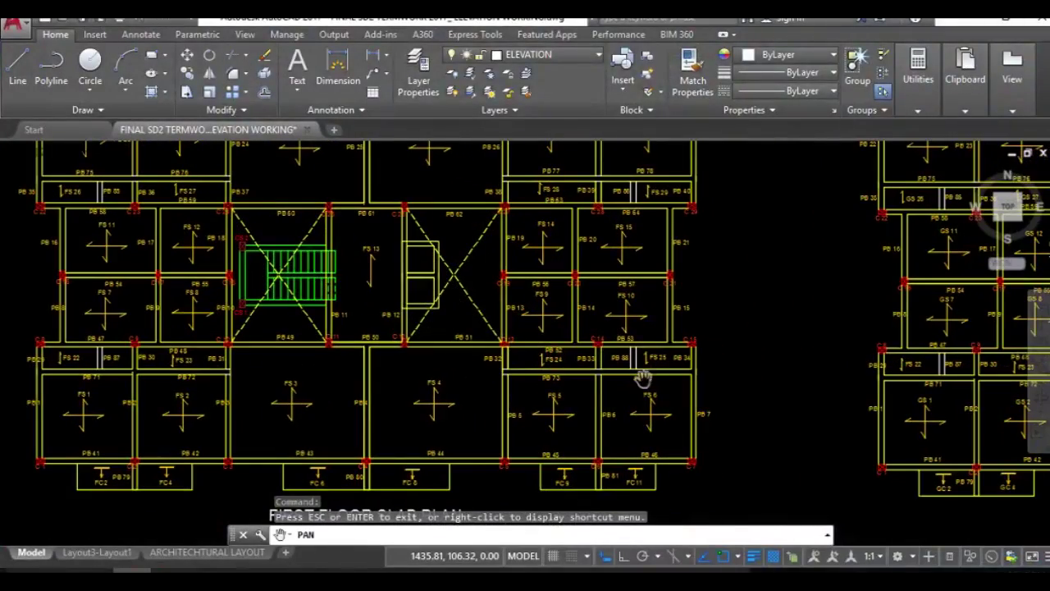
pyautogui.moveTo(643, 377); pyautogui.dragTo(639, 303)
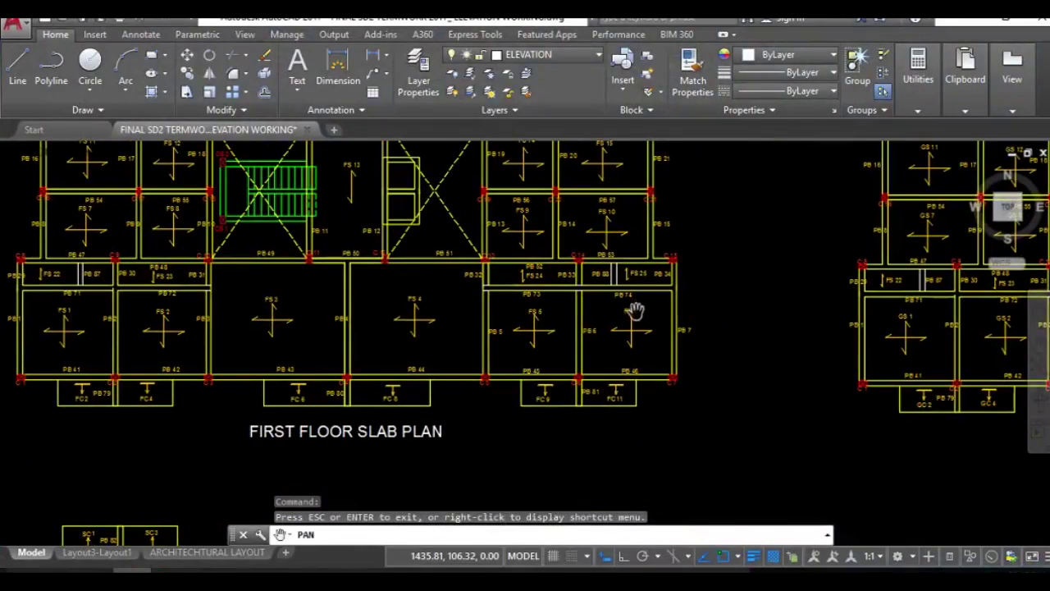
pyautogui.scroll(5, 623, 312)
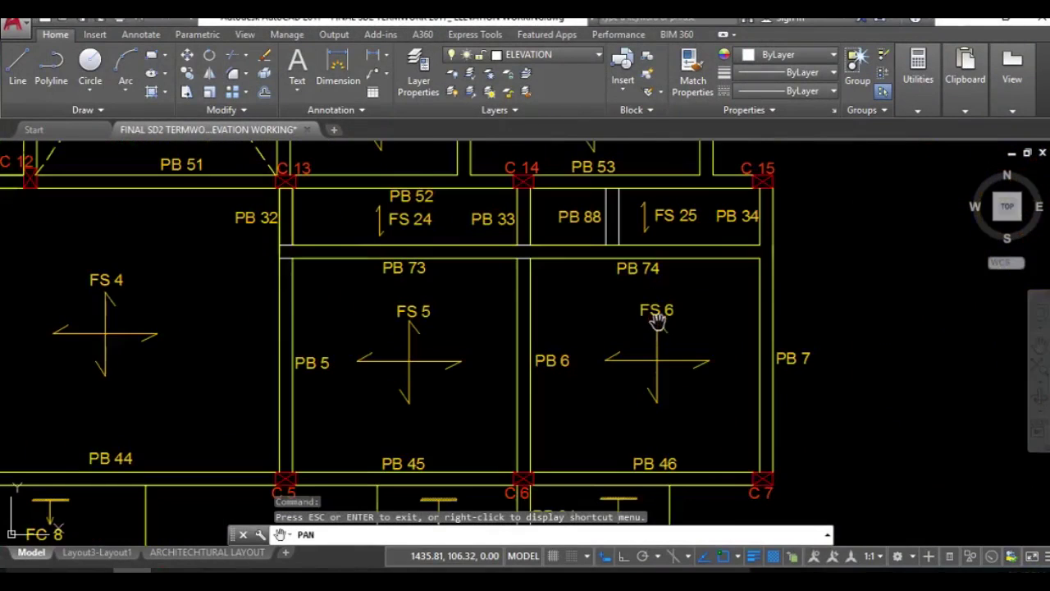
pyautogui.scroll(5, 566, 356)
pyautogui.scroll(-5, 495, 293)
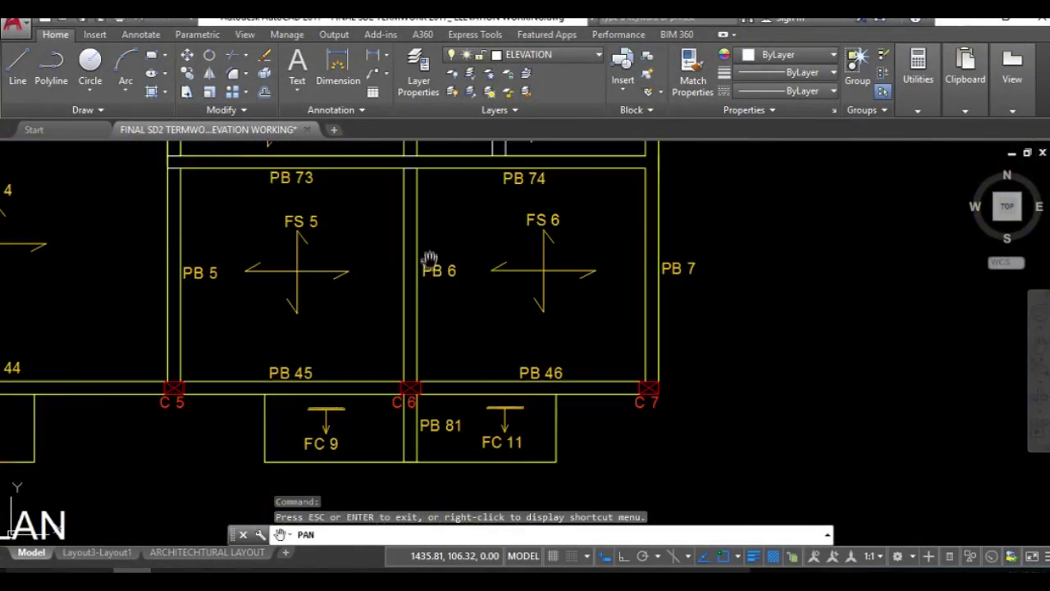
pyautogui.moveTo(429, 265); pyautogui.dragTo(582, 306)
pyautogui.scroll(-2, 349, 320)
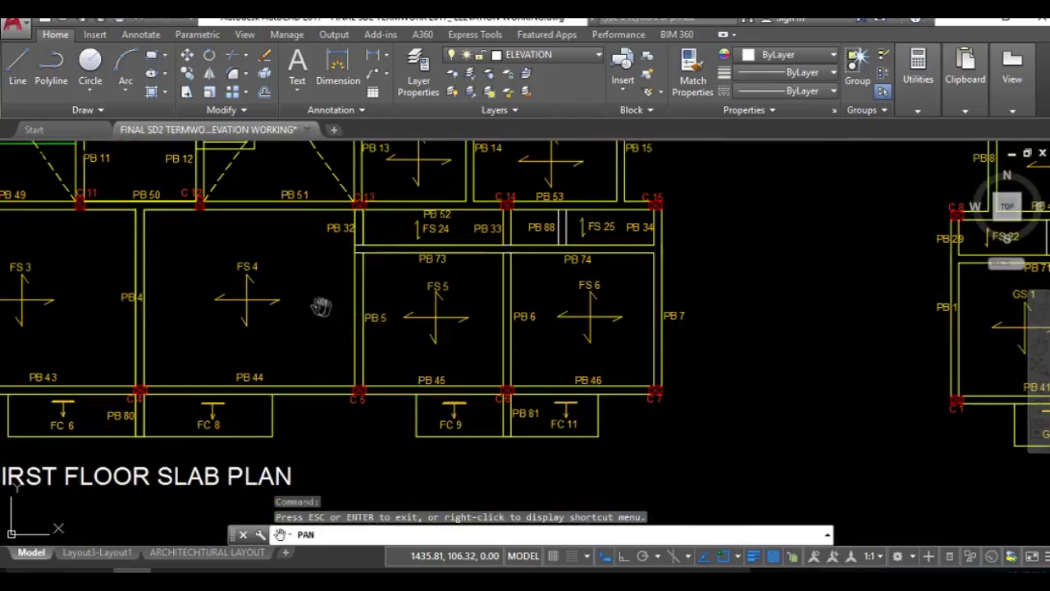
pyautogui.moveTo(320, 306); pyautogui.dragTo(541, 320)
pyautogui.moveTo(419, 307); pyautogui.dragTo(446, 412)
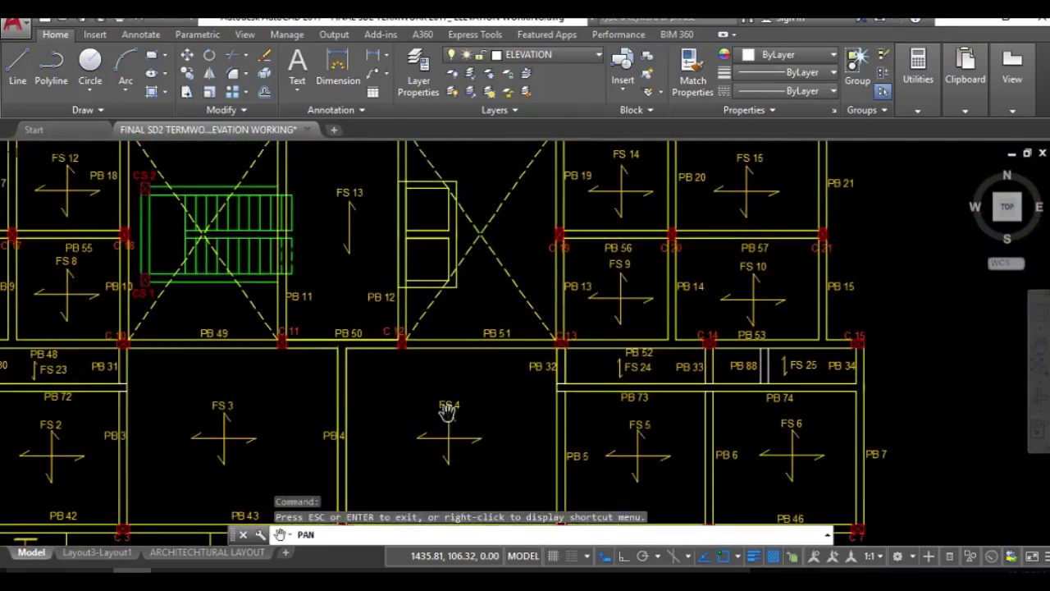
pyautogui.moveTo(476, 450); pyautogui.dragTo(387, 389)
pyautogui.scroll(4, 677, 314)
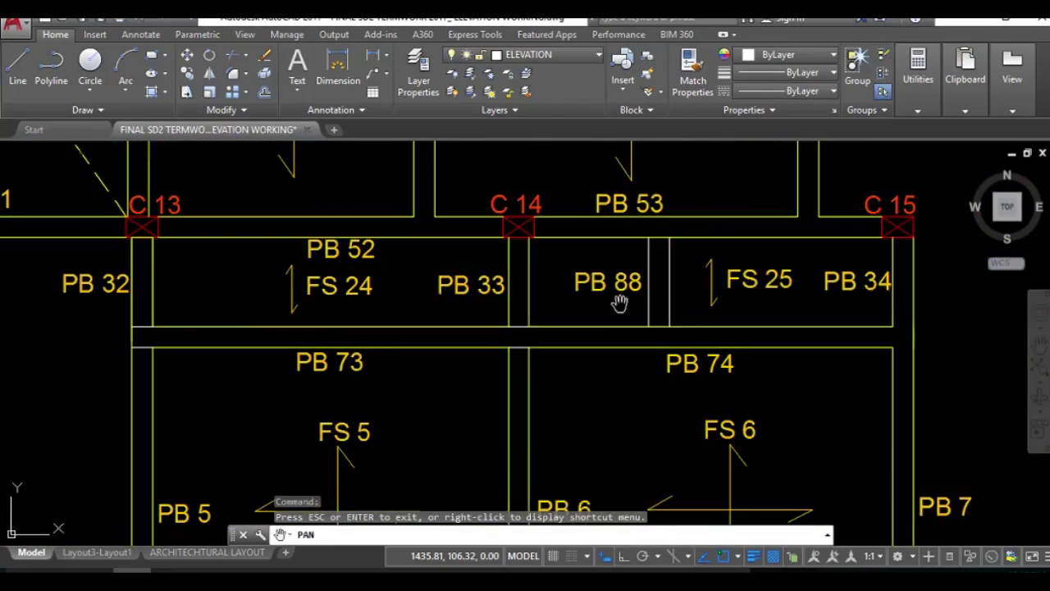
pyautogui.moveTo(726, 402); pyautogui.dragTo(610, 270)
pyautogui.scroll(-2, 609, 271)
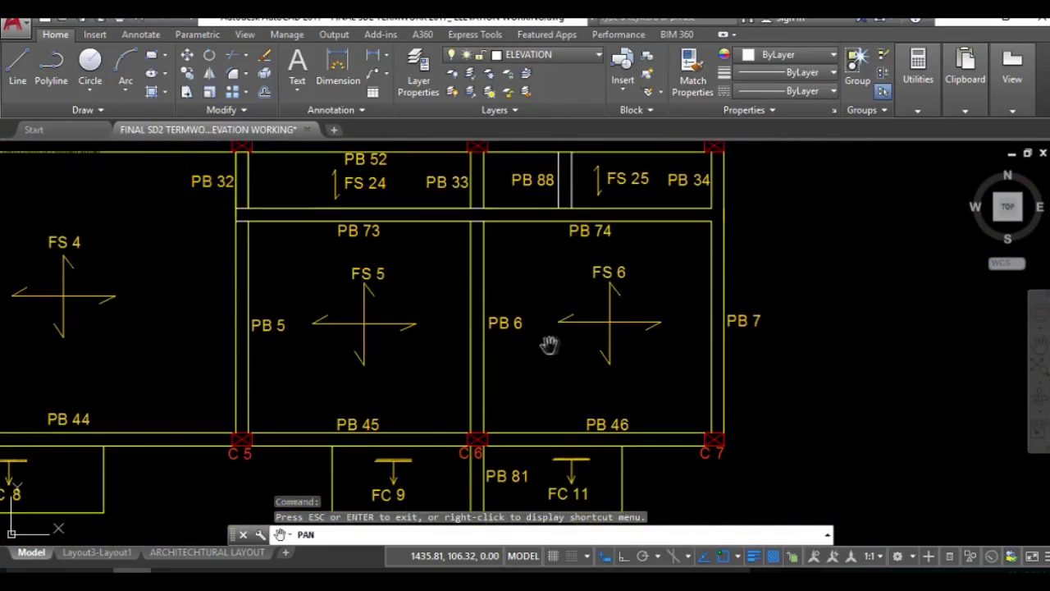
pyautogui.moveTo(547, 347); pyautogui.dragTo(619, 320)
pyautogui.scroll(-1, 619, 321)
pyautogui.scroll(1, 582, 369)
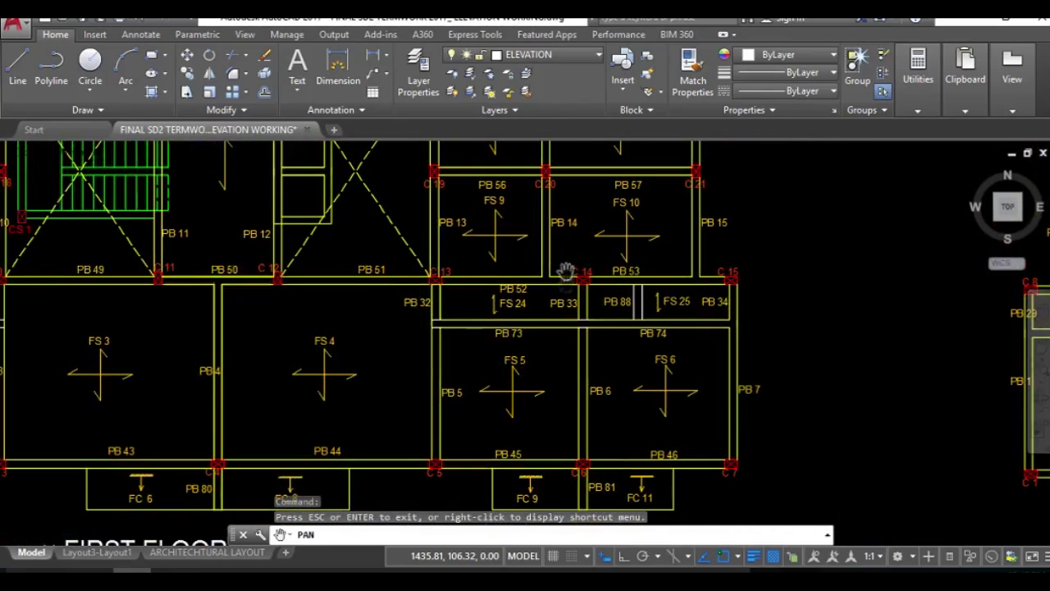
pyautogui.scroll(-4, 469, 302)
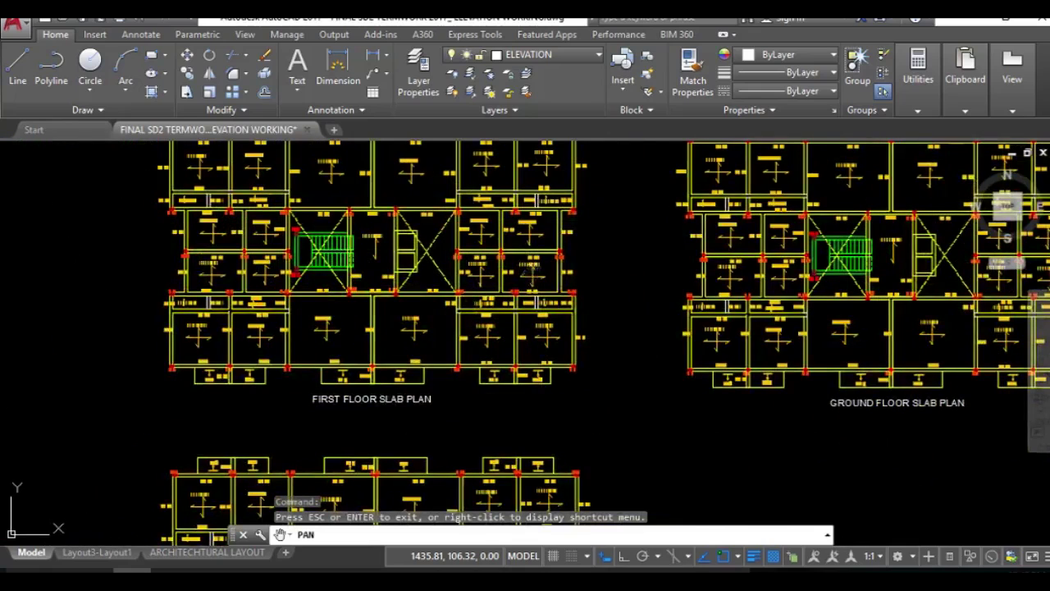
pyautogui.scroll(4, 471, 310)
pyautogui.moveTo(471, 312); pyautogui.dragTo(493, 217)
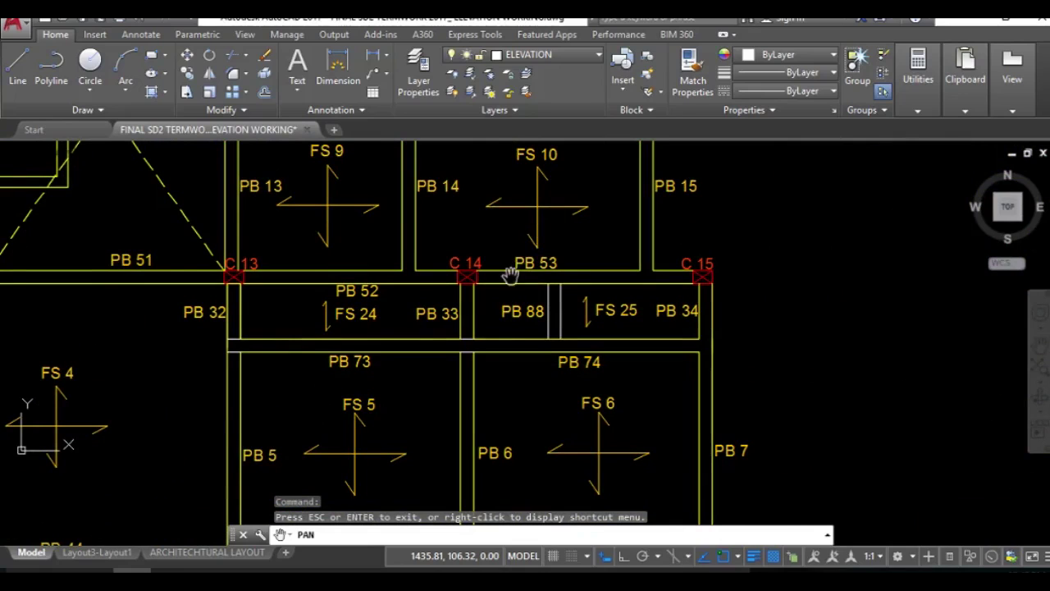
pyautogui.moveTo(510, 275); pyautogui.dragTo(520, 244)
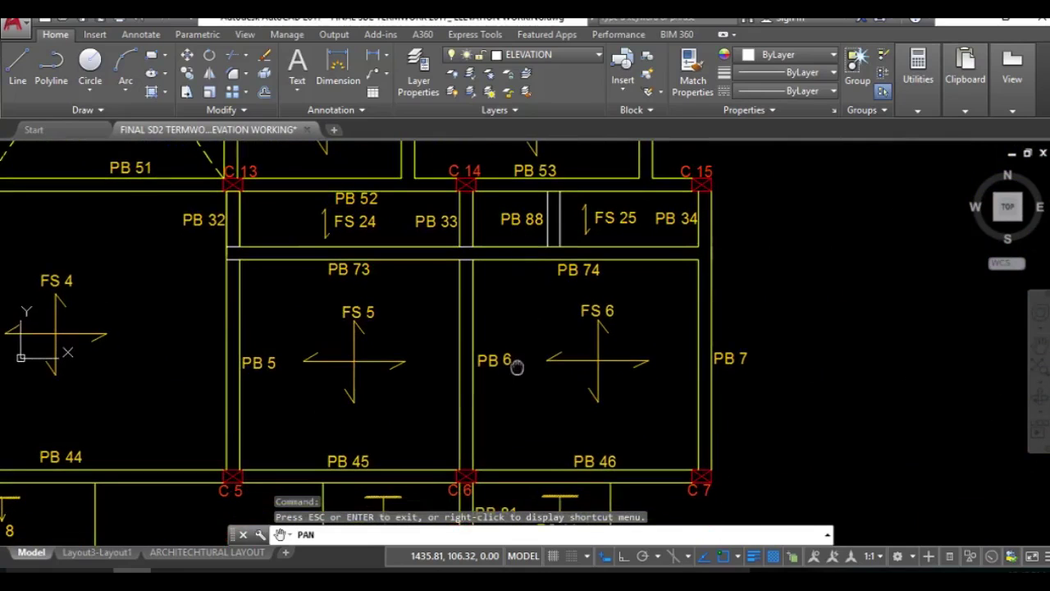
pyautogui.moveTo(518, 371); pyautogui.dragTo(502, 316)
pyautogui.press('Escape')
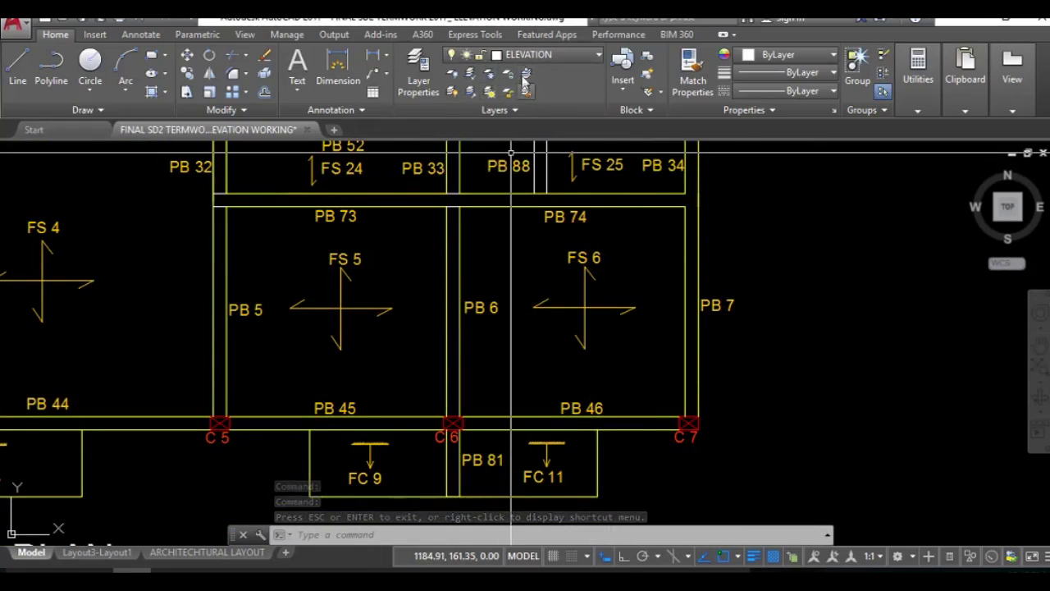
# Step: Freeze the beam labels layer by picking a label in slab panel FS 6
pyautogui.write('LAYFRZ')
pyautogui.press('Return')
pyautogui.click(579, 304)
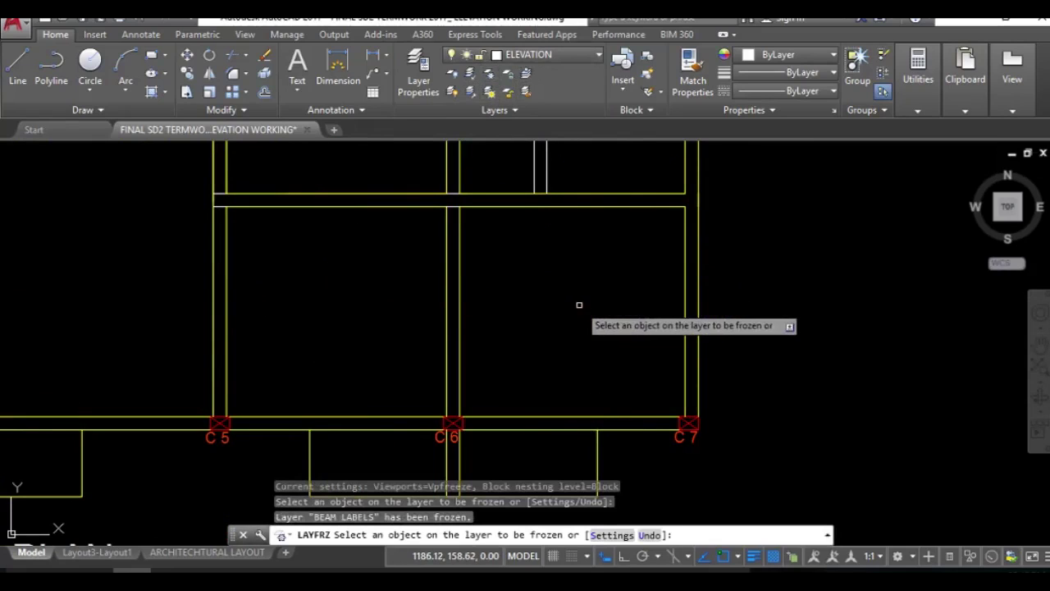
# Step: Freeze the column labels layer as well by picking the C 15 label, and finish the layer freeze command
pyautogui.scroll(-2, 734, 321)
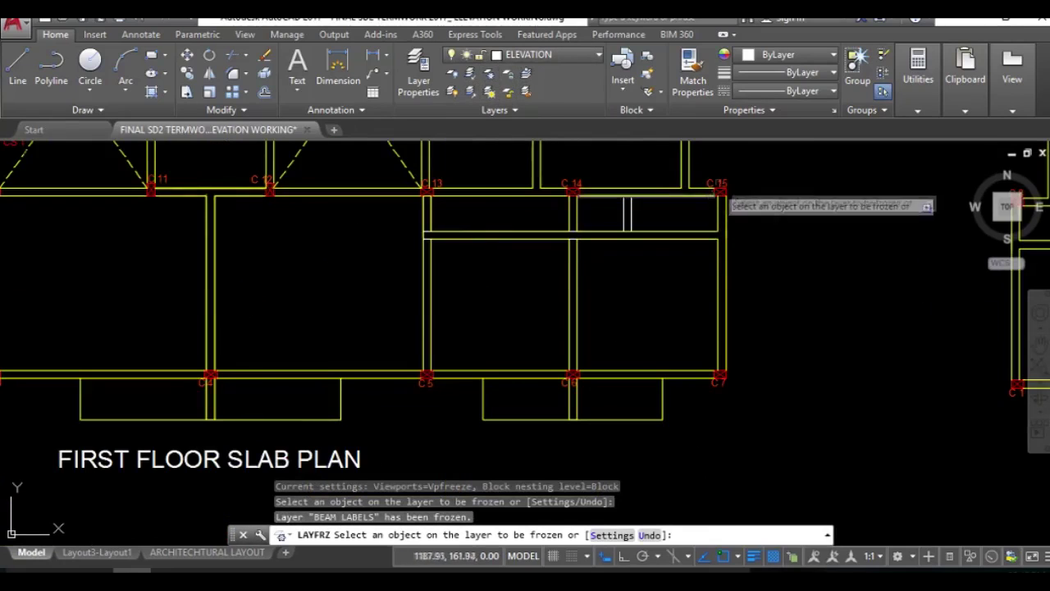
pyautogui.scroll(3, 678, 190)
pyautogui.click(694, 189)
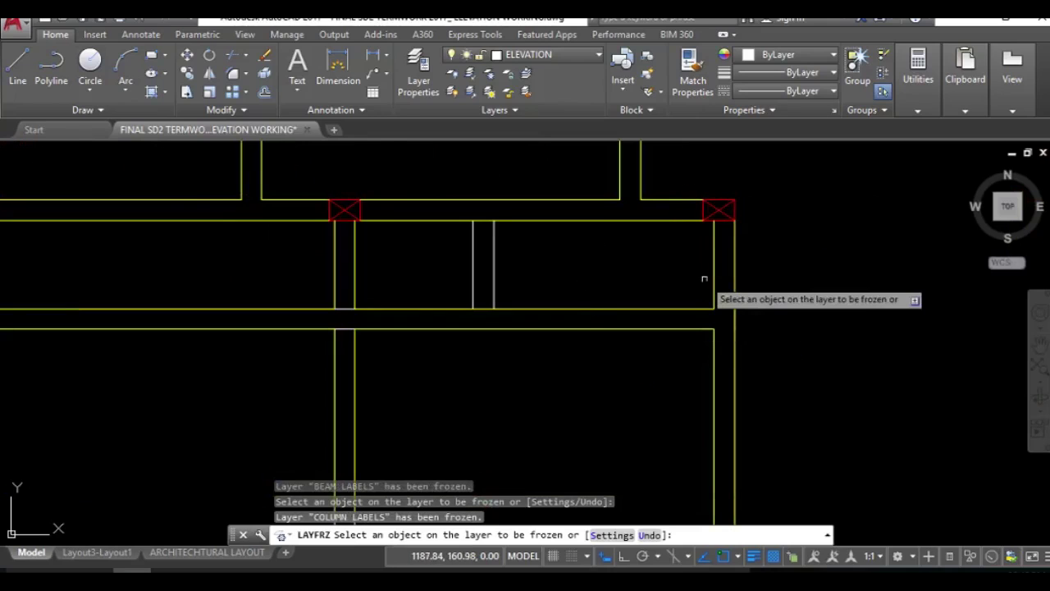
pyautogui.scroll(-2, 582, 279)
pyautogui.scroll(-4, 581, 276)
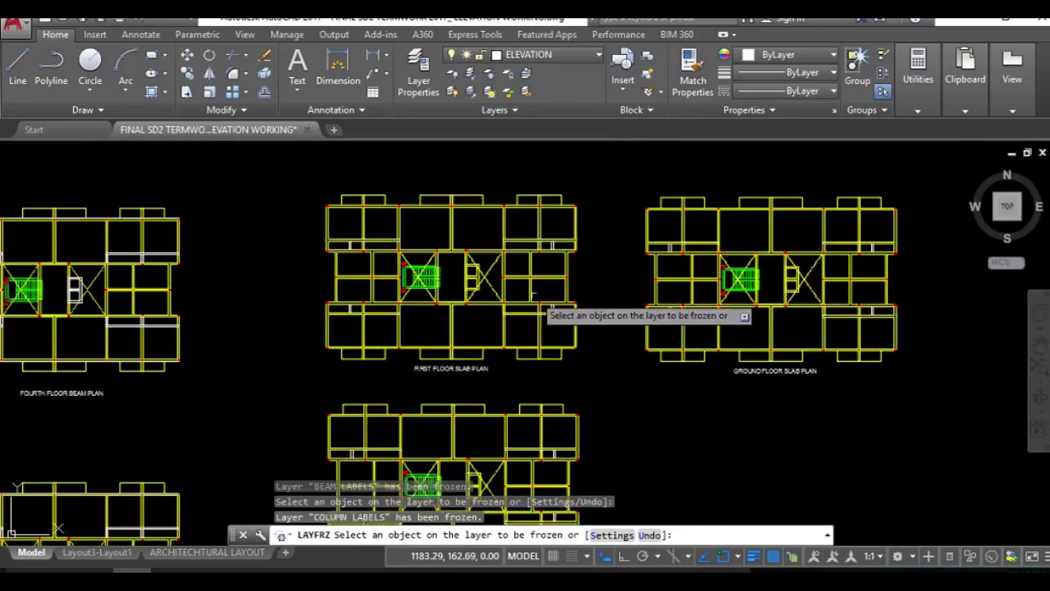
pyautogui.scroll(4, 537, 271)
pyautogui.scroll(-2, 537, 271)
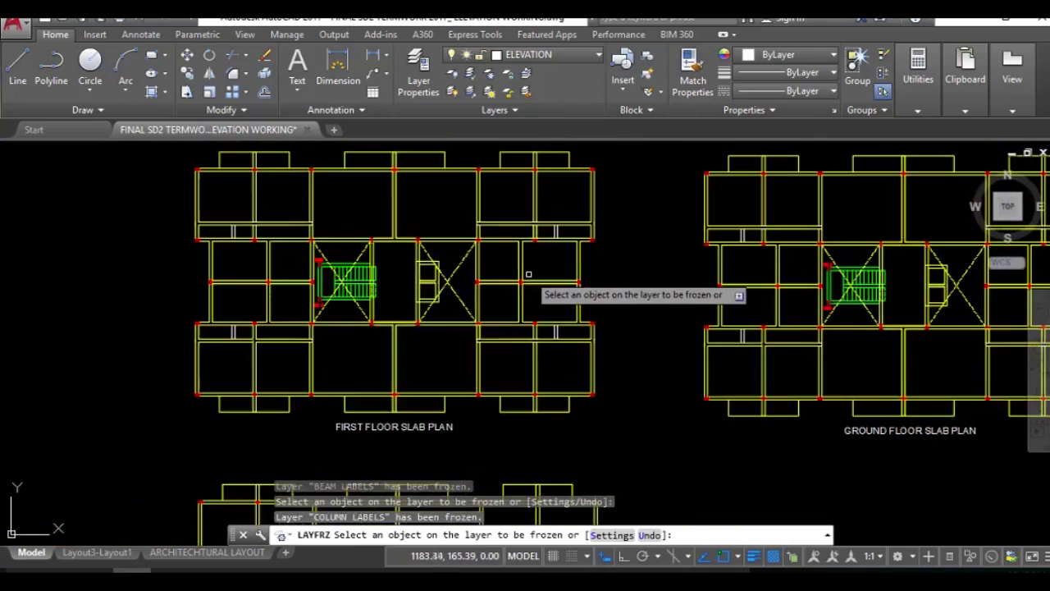
pyautogui.press('Return')
# Step: Set the polar tracking angles to the 45, 90, 135, 180 degree option
pyautogui.scroll(4, 535, 386)
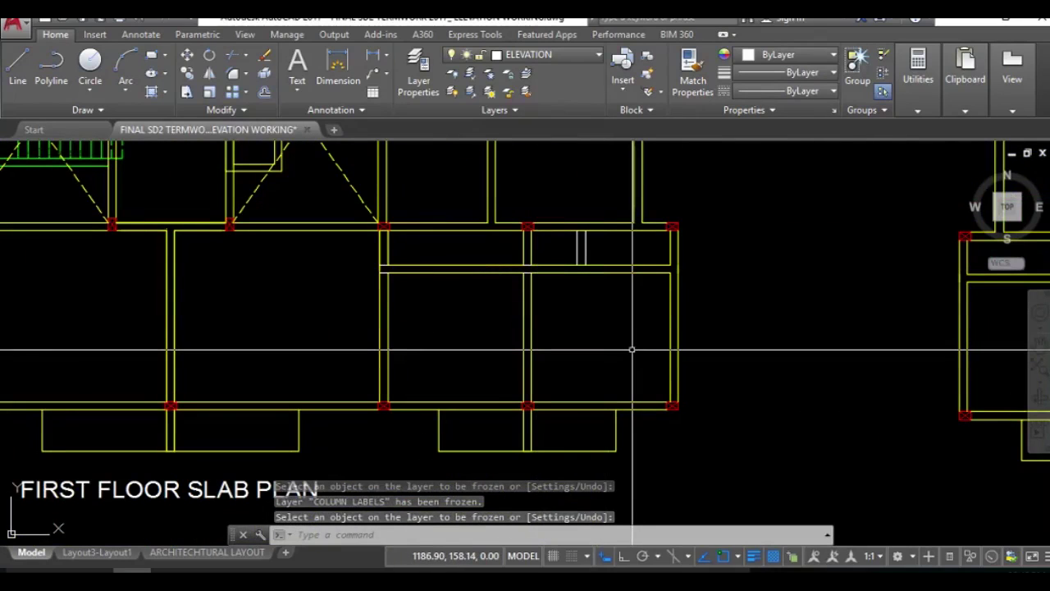
pyautogui.click(659, 558)
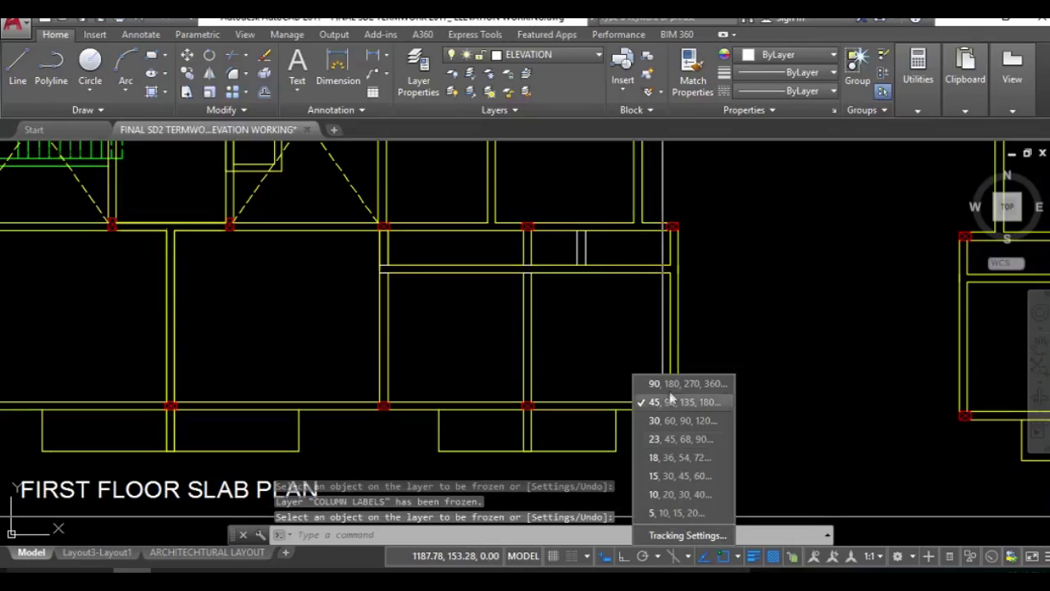
pyautogui.click(702, 403)
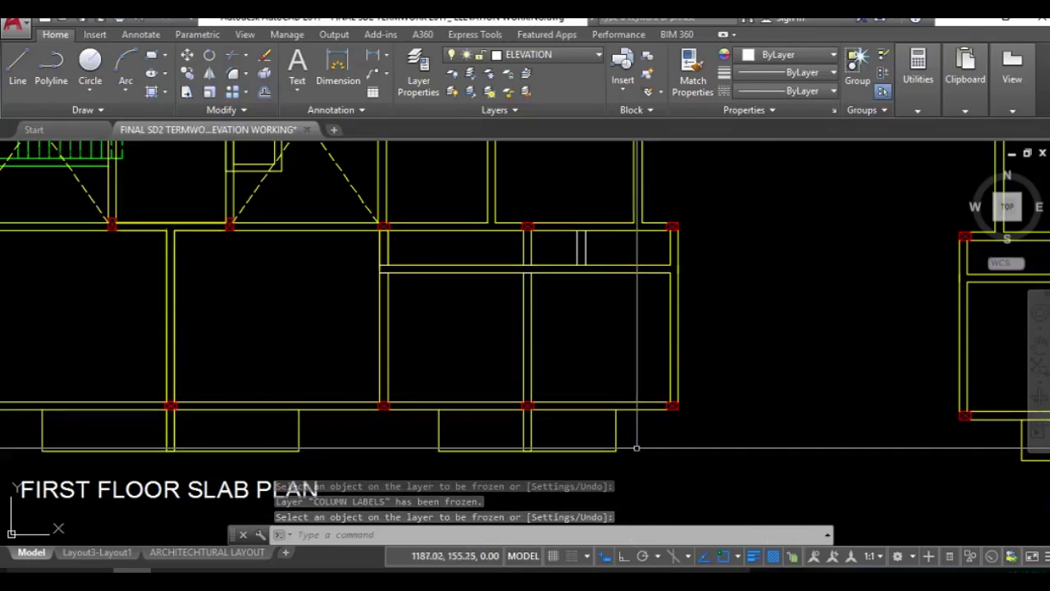
pyautogui.write('l')
pyautogui.press('Return')
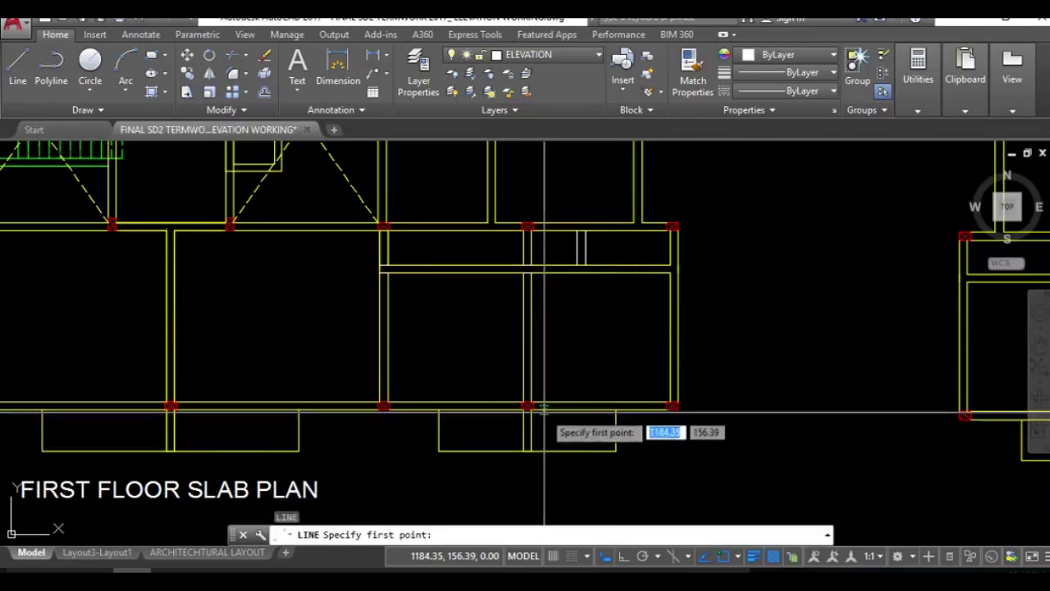
pyautogui.scroll(3, 533, 406)
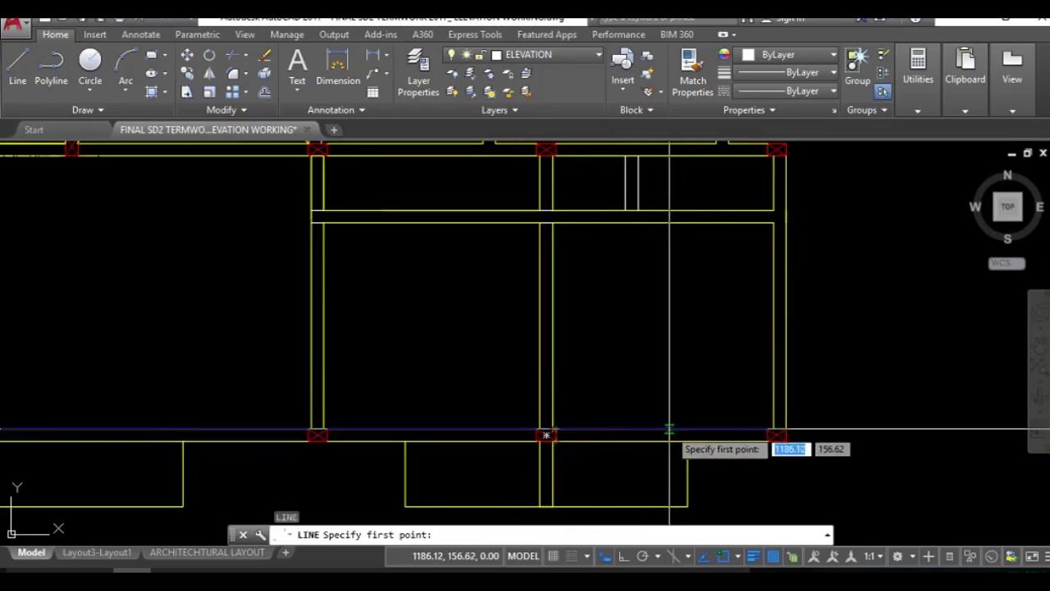
pyautogui.press('Escape')
# Step: Add a linear dimension for the clear width of the lower-right corner slab panel, placed just above its bottom beam
pyautogui.write('dli')
pyautogui.press('Return')
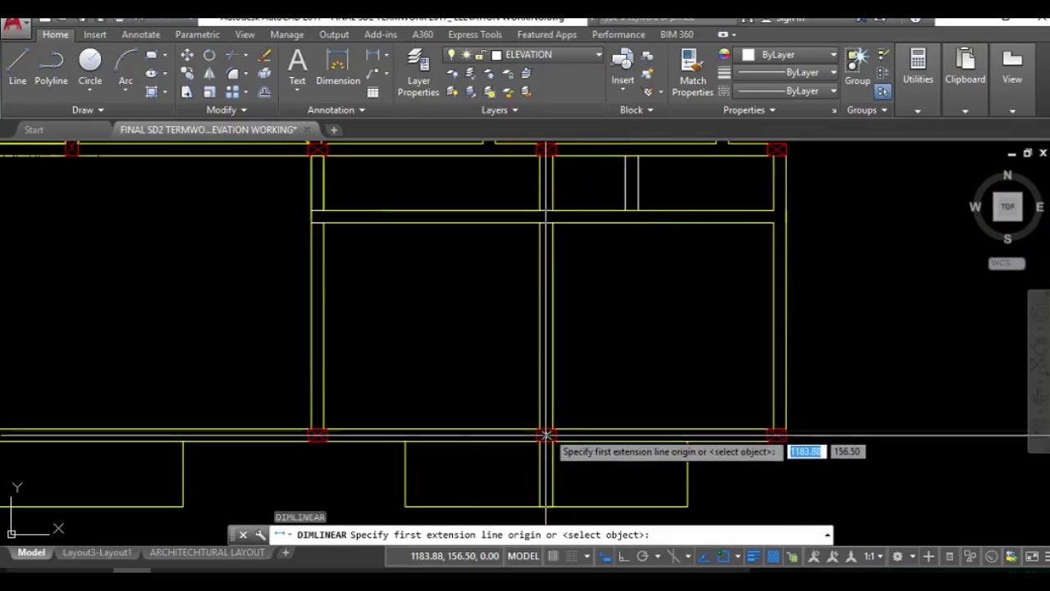
pyautogui.click(547, 434)
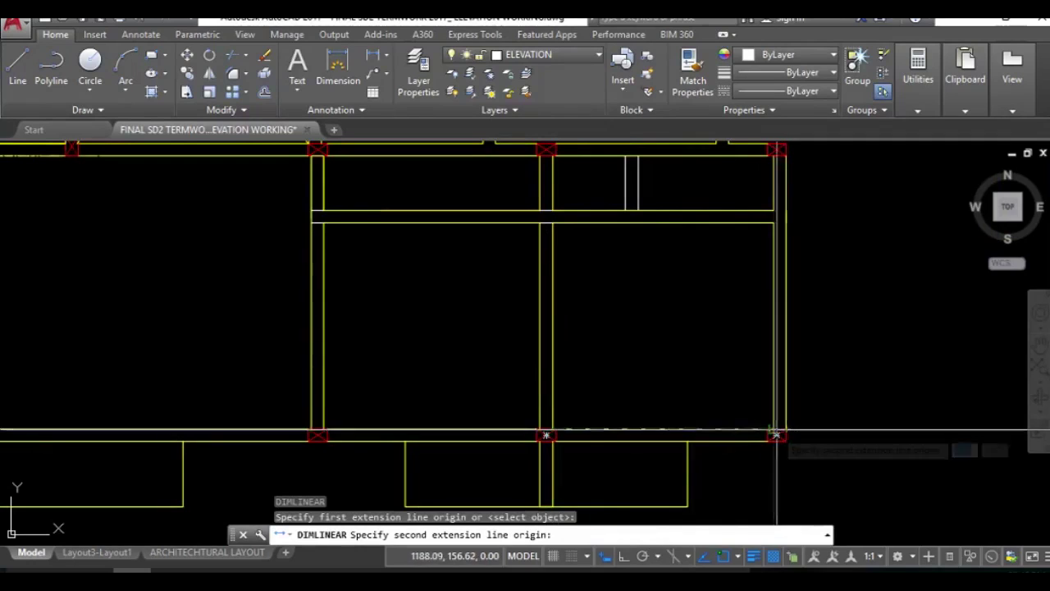
pyautogui.click(776, 434)
pyautogui.click(759, 403)
# Step: Add a vertical linear dimension for the clear height of the same corner panel, placed inside it near the outer beam
pyautogui.press('Return')
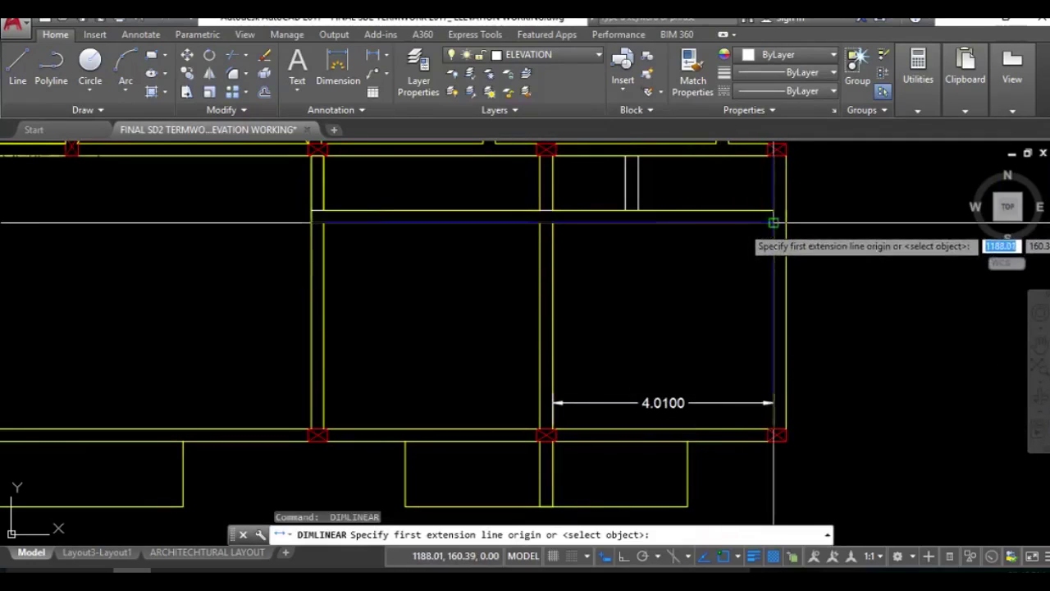
pyautogui.click(773, 223)
pyautogui.click(775, 434)
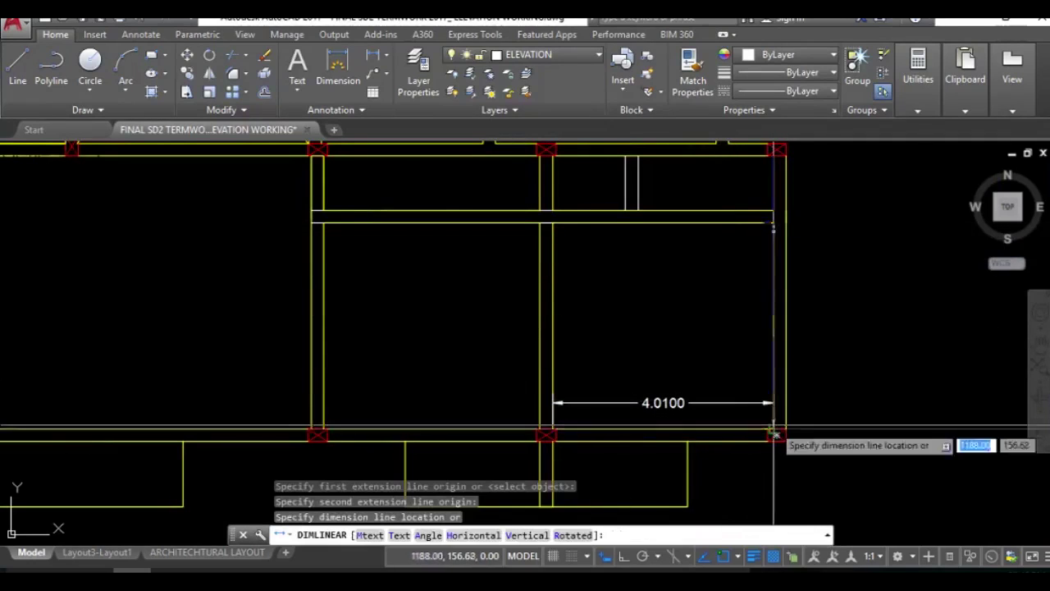
pyautogui.click(730, 395)
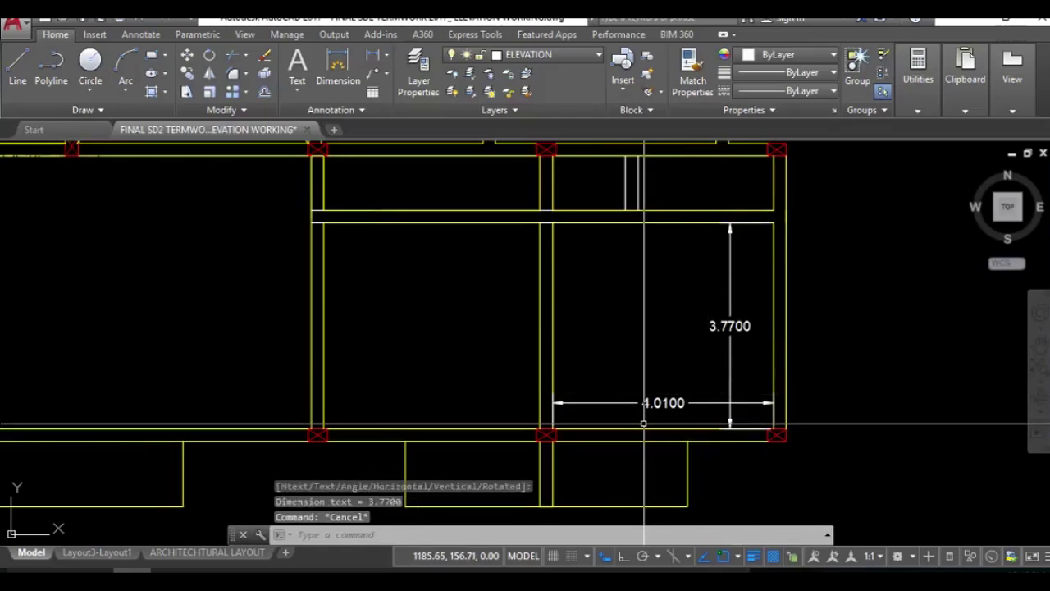
pyautogui.press('Escape')
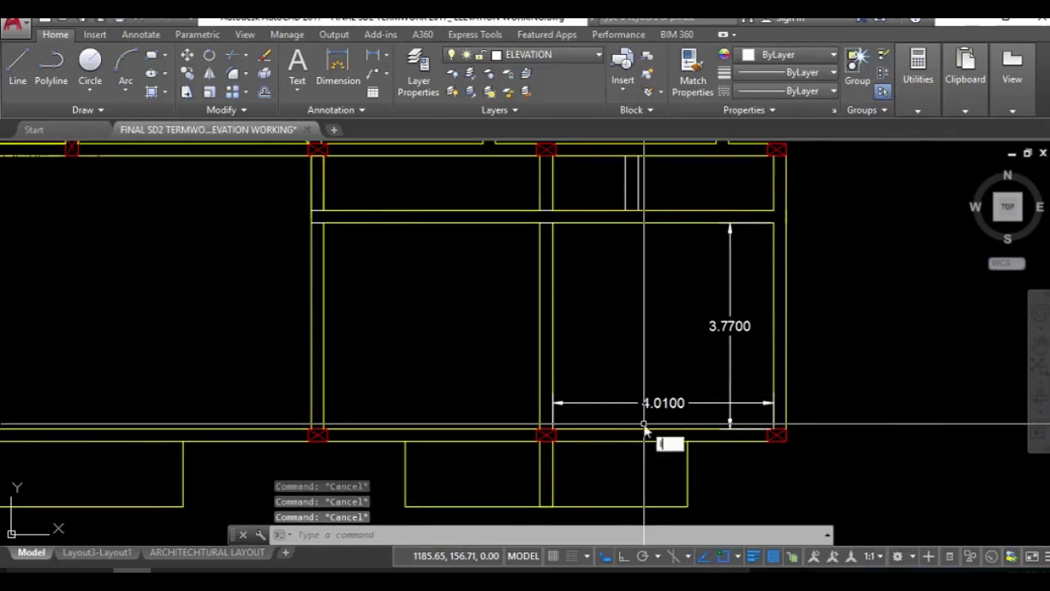
pyautogui.write('l')
pyautogui.press('Return')
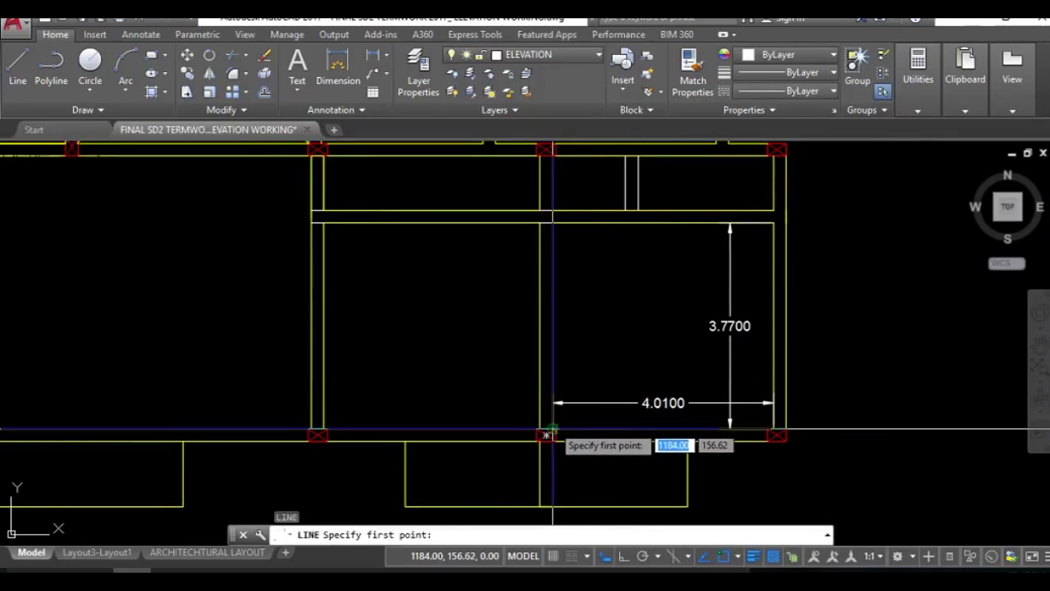
pyautogui.click(548, 433)
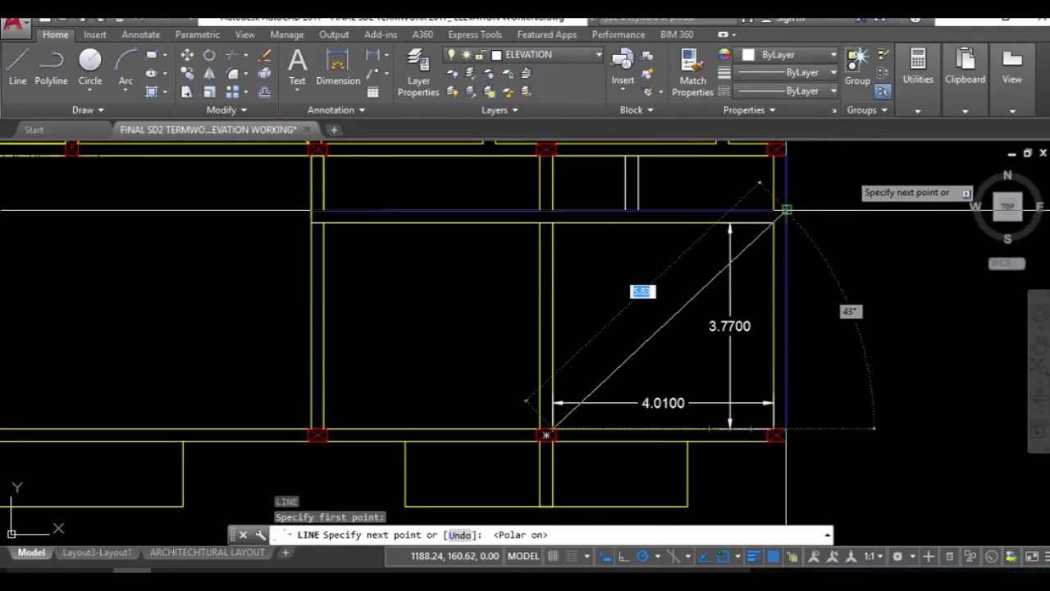
pyautogui.press('Escape')
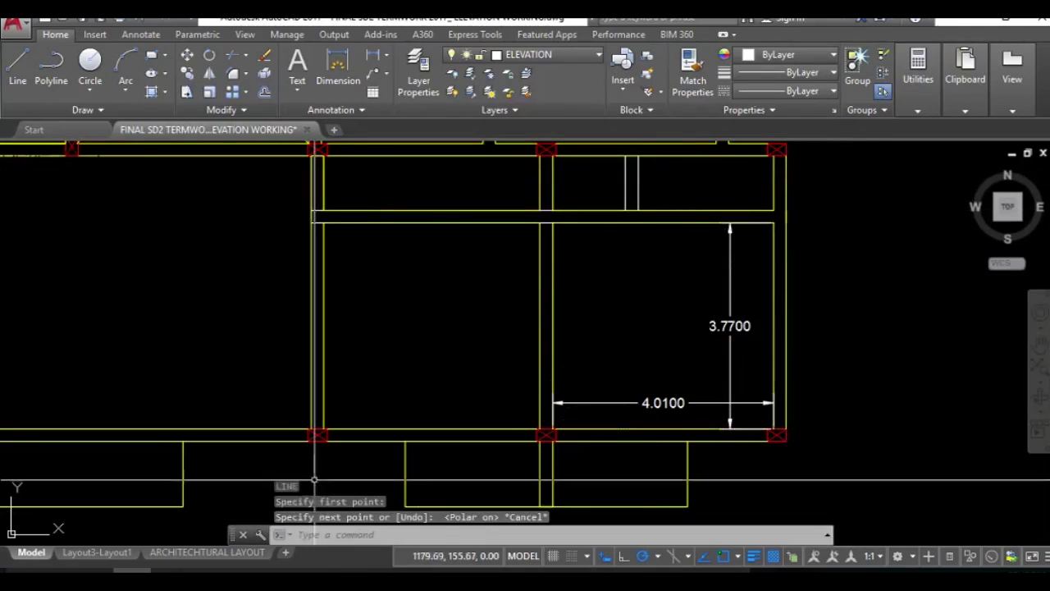
# Step: Draw a 45-degree line from the corner panel's lower-left inner corner past its centre, with object snap off for the end point
pyautogui.press('Return')
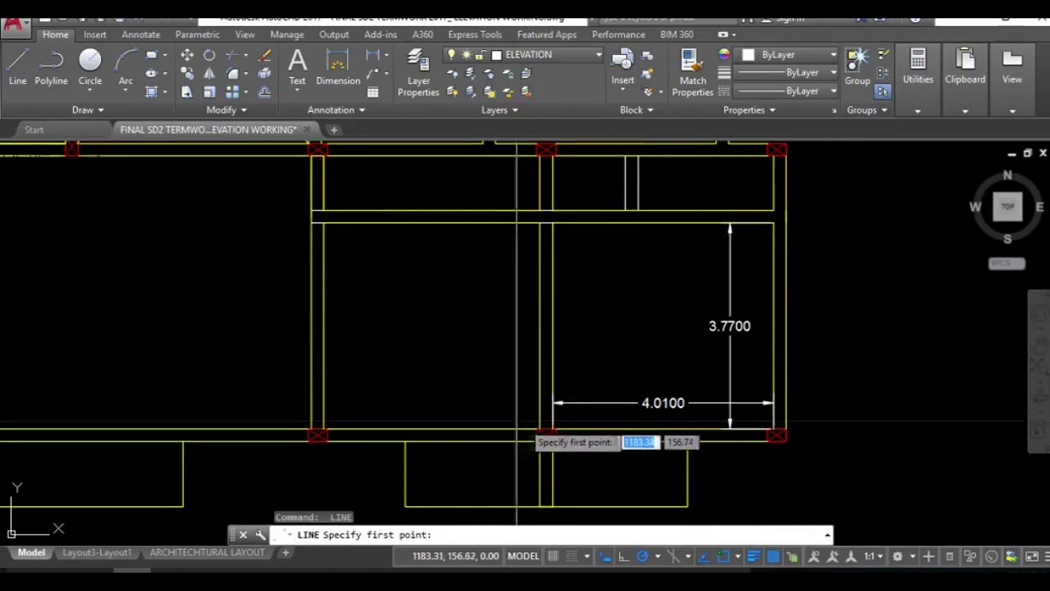
pyautogui.click(553, 426)
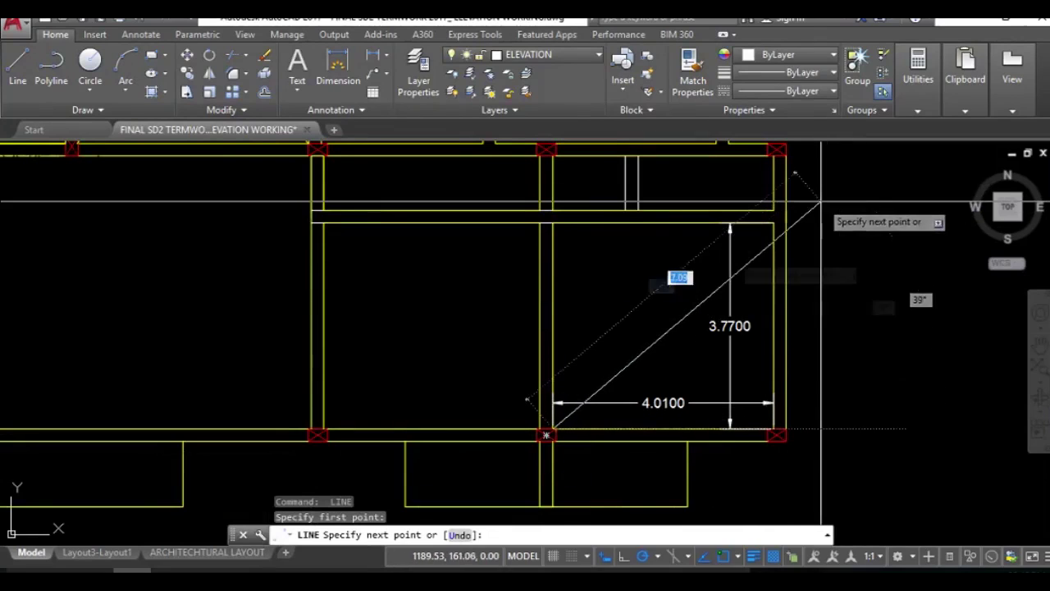
pyautogui.click(659, 558)
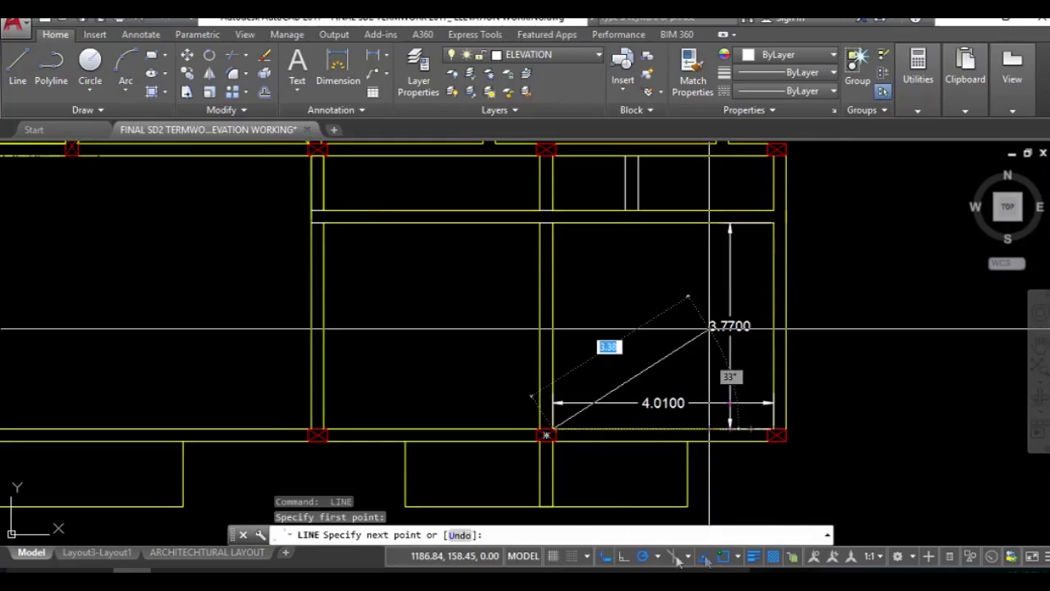
pyautogui.click(722, 557)
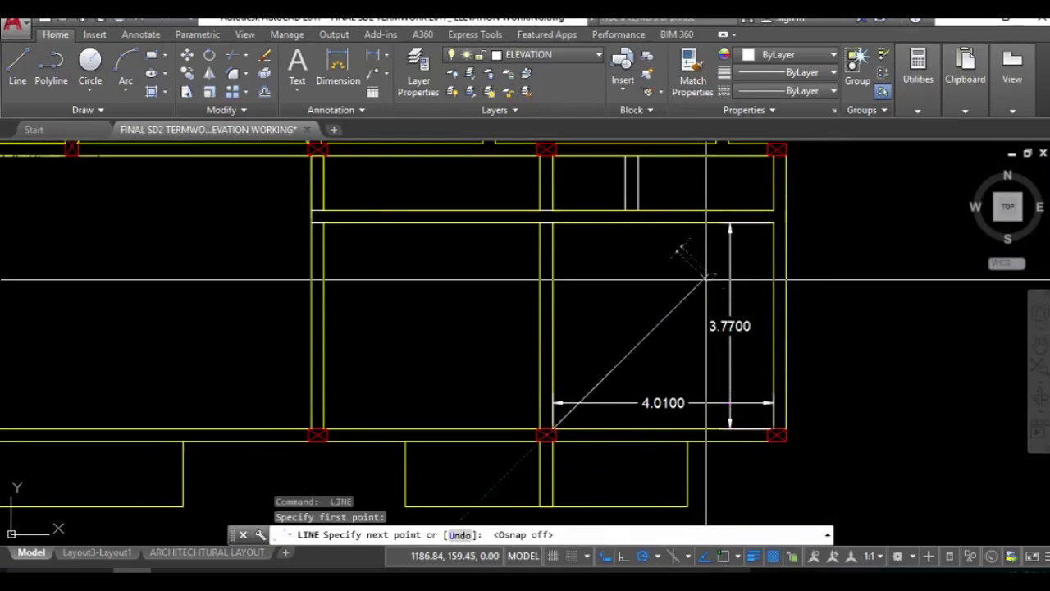
pyautogui.click(706, 277)
pyautogui.press('Return')
# Step: Turn object snap back on and draw a 45-degree line from the corner panel's lower-right inner corner, crossing the first line
pyautogui.press('Return')
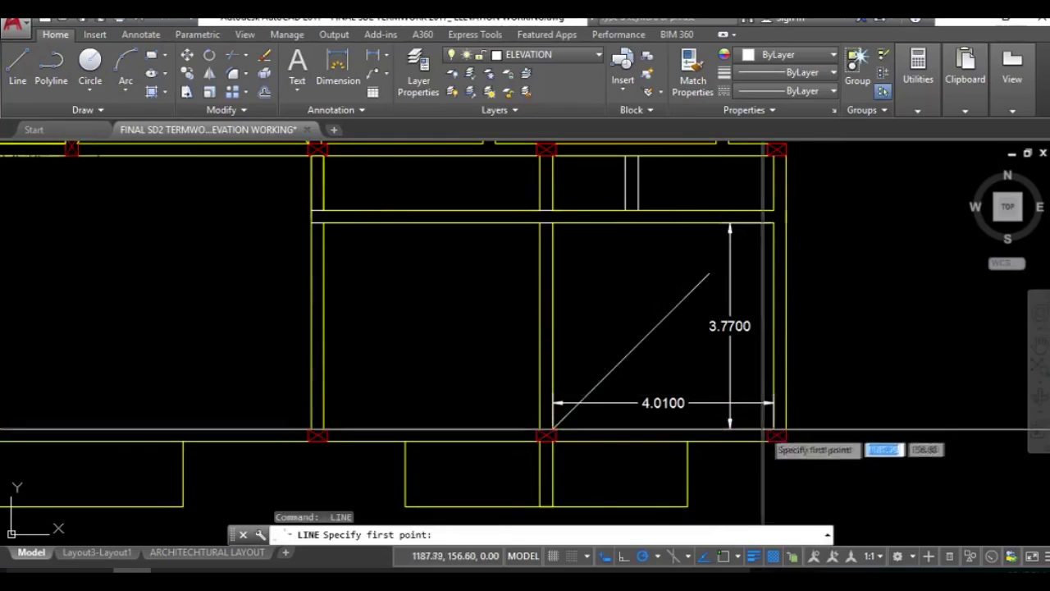
pyautogui.click(723, 558)
pyautogui.click(774, 428)
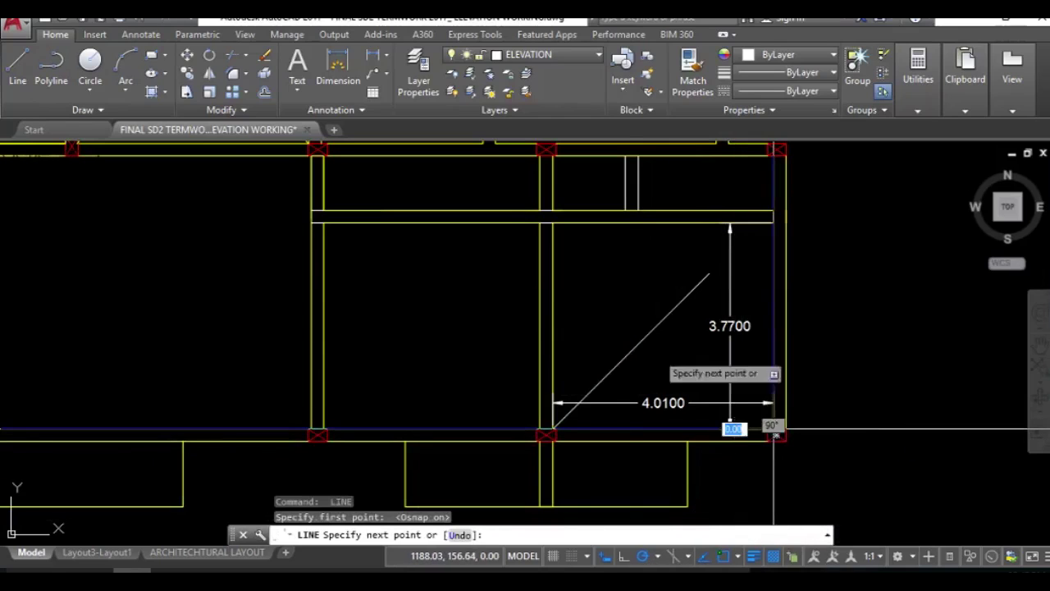
pyautogui.click(621, 279)
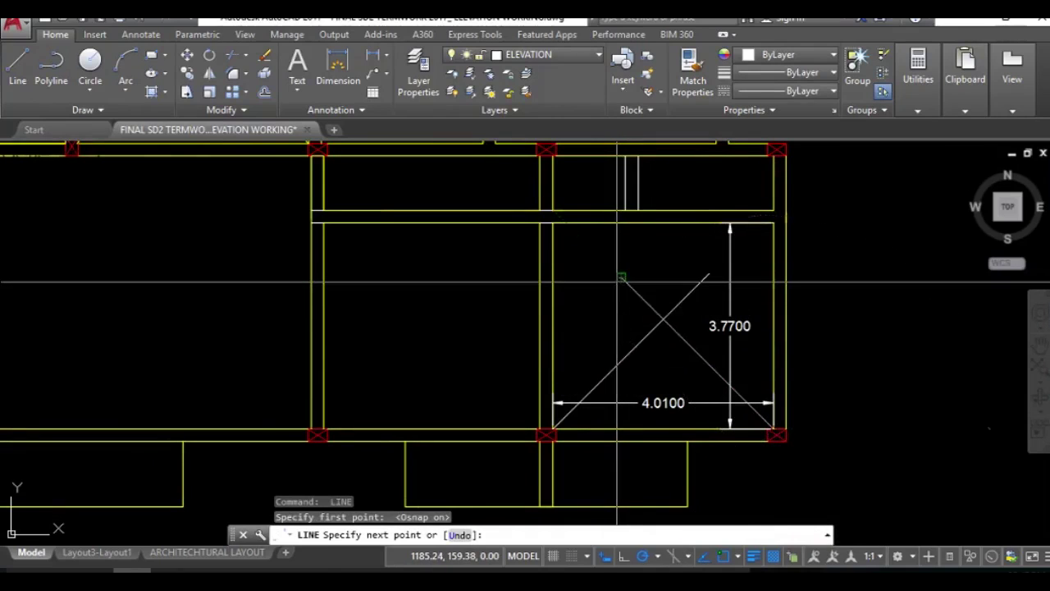
pyautogui.press('Return')
# Step: Draw 45-degree lines from the corner panel's upper-right and upper-left inner corners, each running slightly past the panel's centre
pyautogui.press('Return')
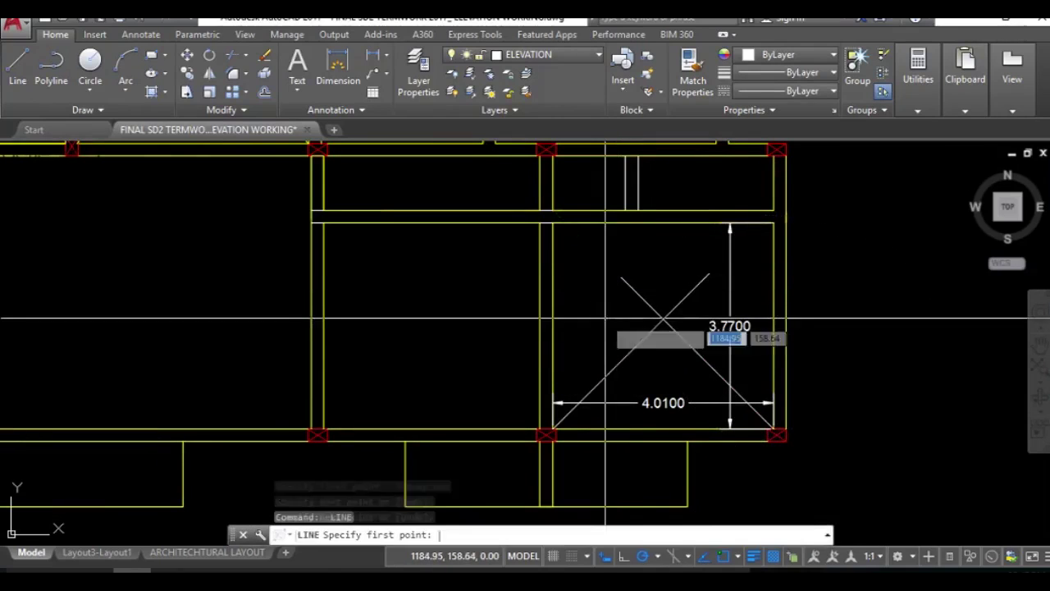
pyautogui.click(774, 222)
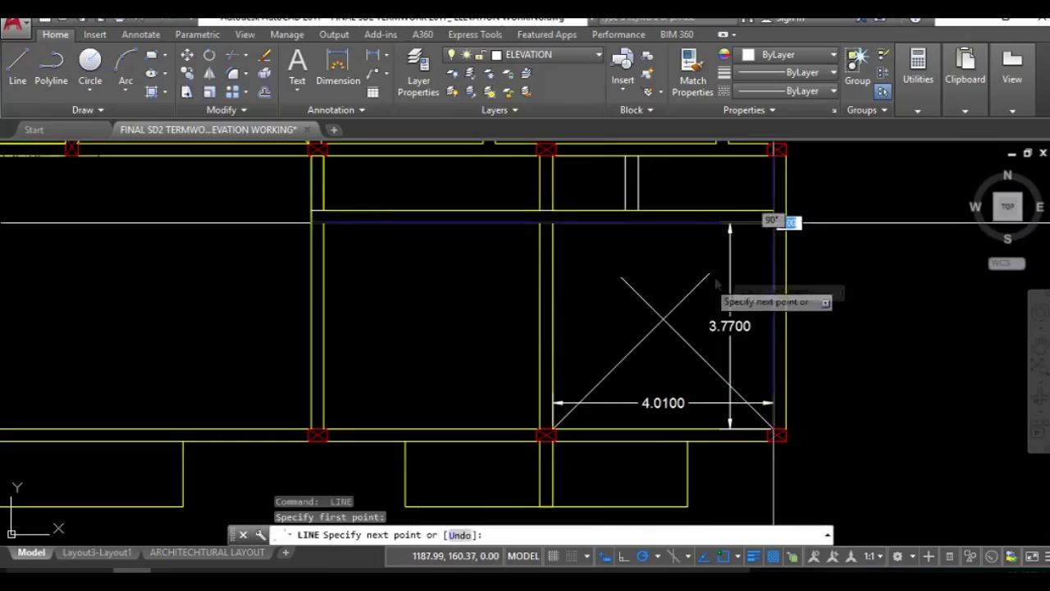
pyautogui.click(657, 348)
pyautogui.press('Return')
pyautogui.press('Return')
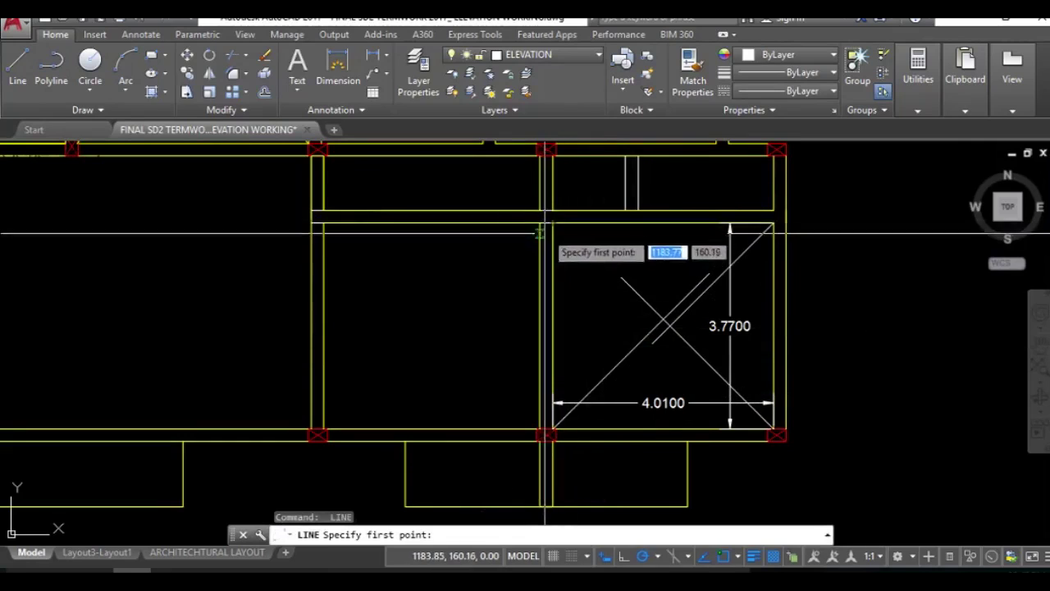
pyautogui.click(552, 222)
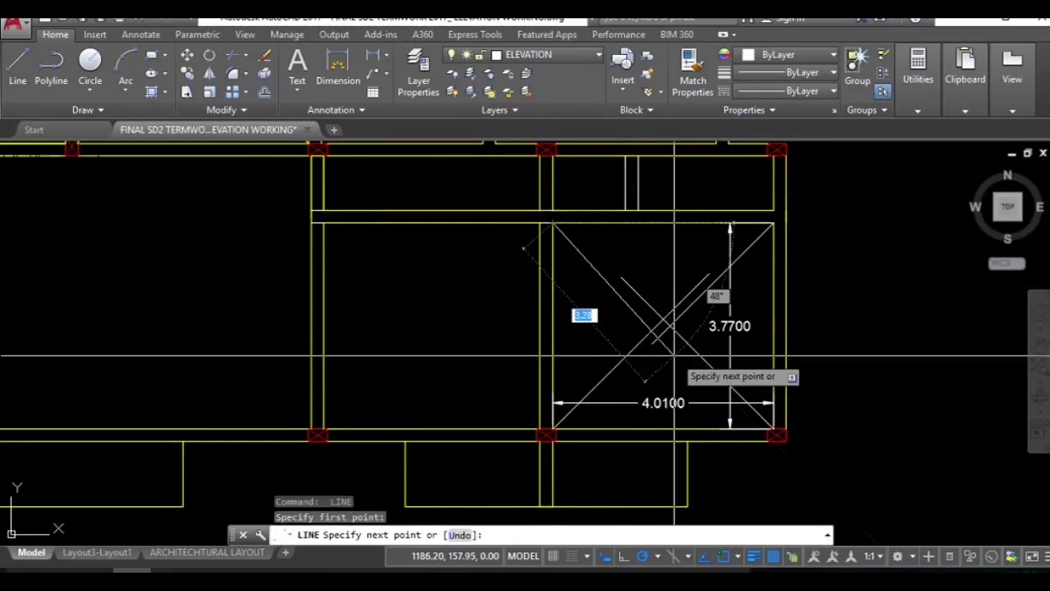
pyautogui.press('Return')
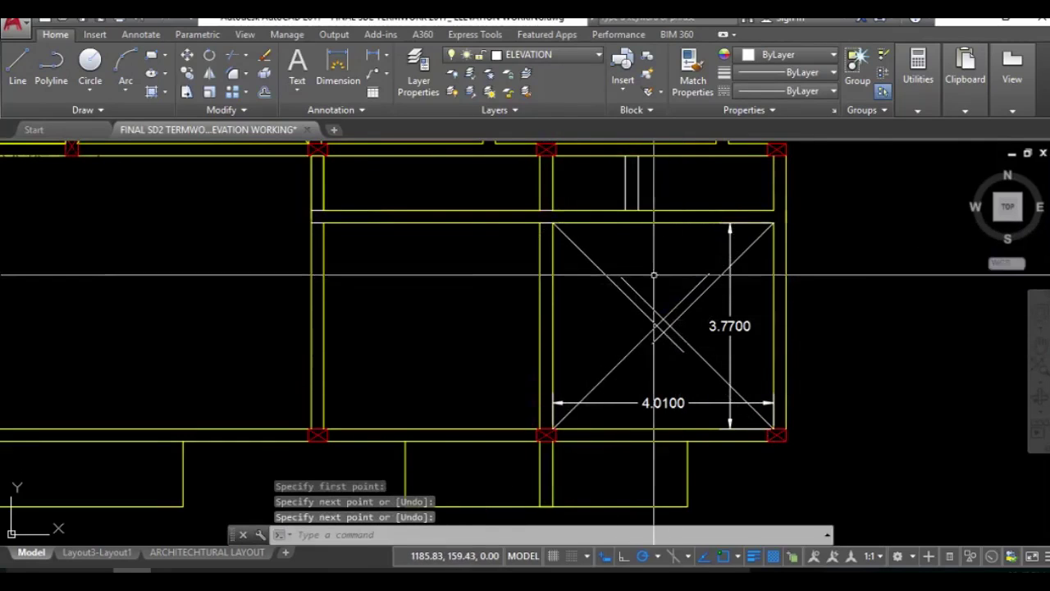
# Step: Draw a short horizontal line at the corner panel's centre joining the two points where the left and right pairs of 45-degree lines meet
pyautogui.scroll(2, 652, 278)
pyautogui.press('Return')
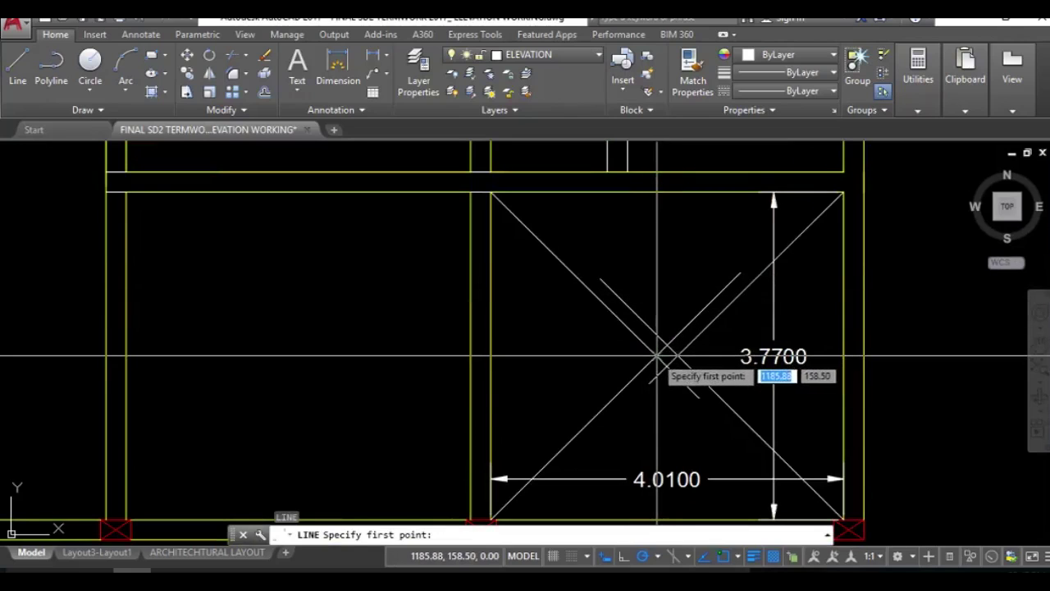
pyautogui.press('Return')
# Step: Erase the width and height dimensions inside the corner slab panel
pyautogui.click(803, 331)
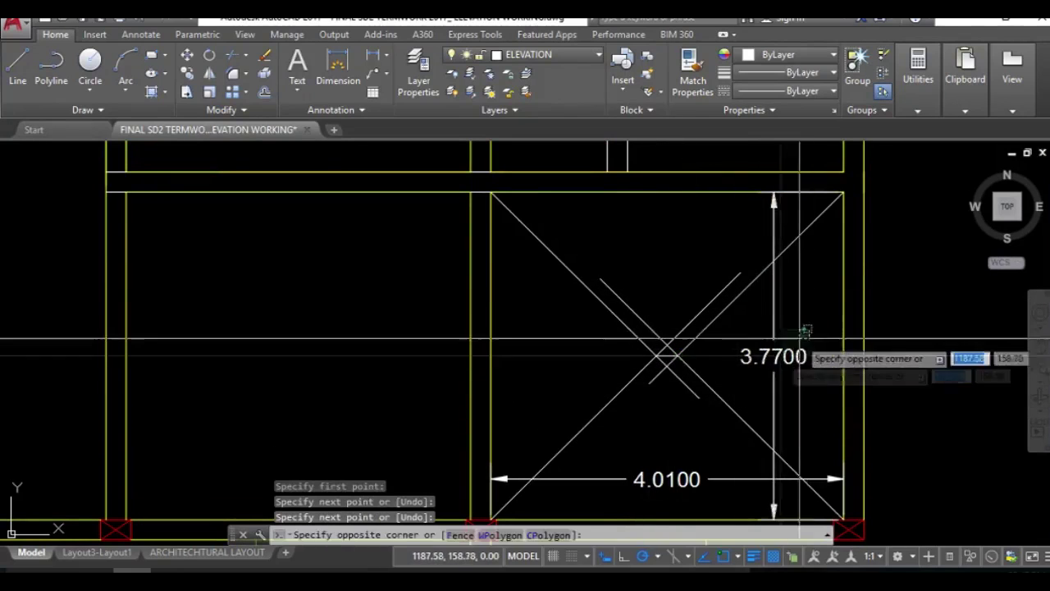
pyautogui.click(641, 485)
pyautogui.press('Delete')
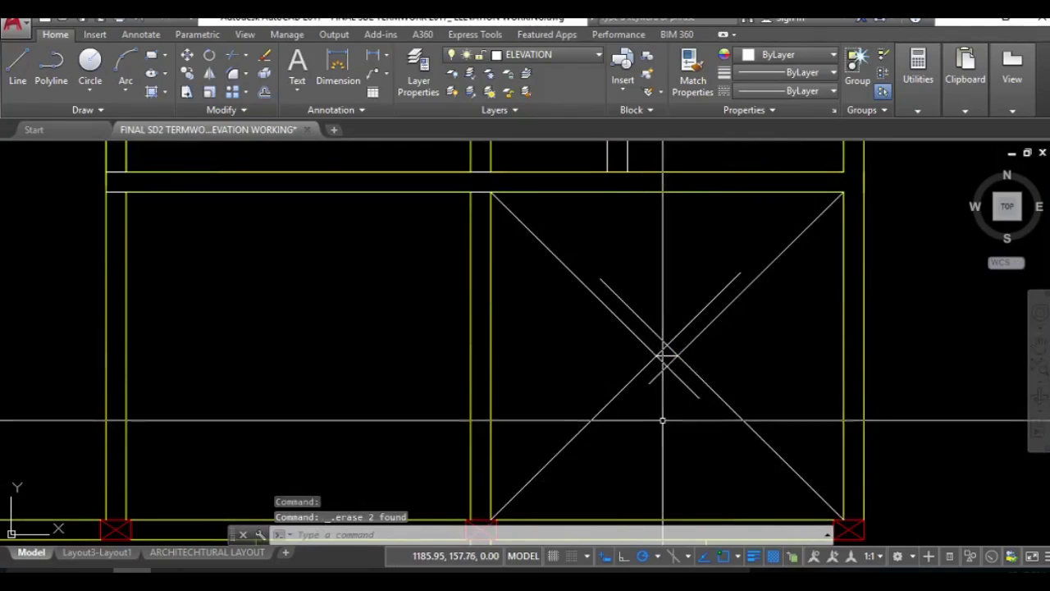
# Step: Trim the overshooting ends of the 45-degree lines beyond the short central line in the corner panel, using all objects as cutting edges
pyautogui.write('tr')
pyautogui.press('Return')
pyautogui.press('Return')
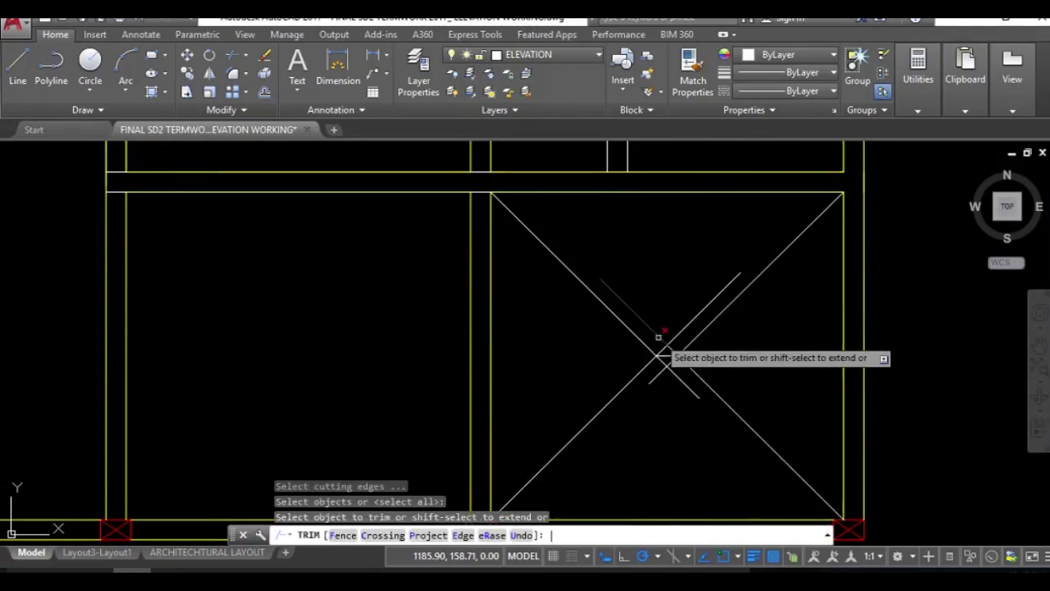
pyautogui.click(665, 347)
pyautogui.click(674, 347)
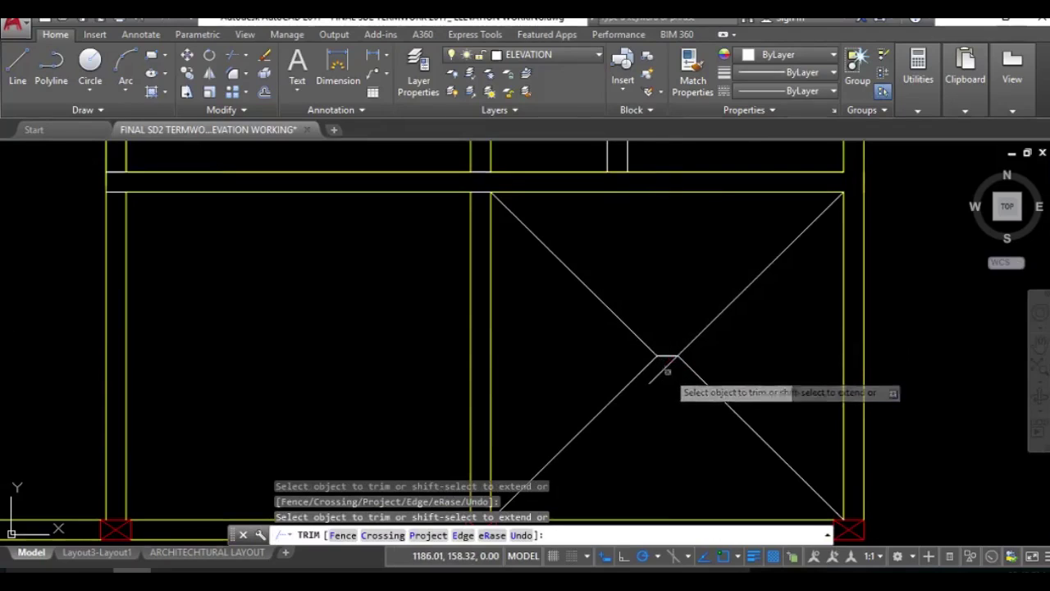
pyautogui.click(665, 365)
pyautogui.click(648, 393)
pyautogui.scroll(-2, 644, 312)
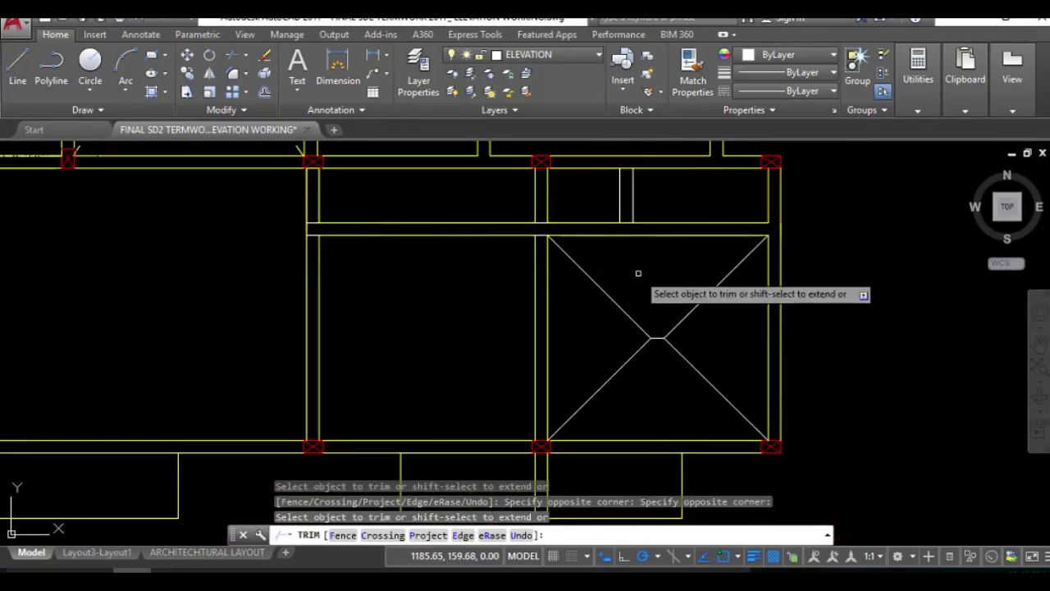
pyautogui.press('Return')
# Step: Draw a 45-degree line from the lower-left inner corner of the slab panel adjoining the corner panel on its left
pyautogui.scroll(-2, 660, 328)
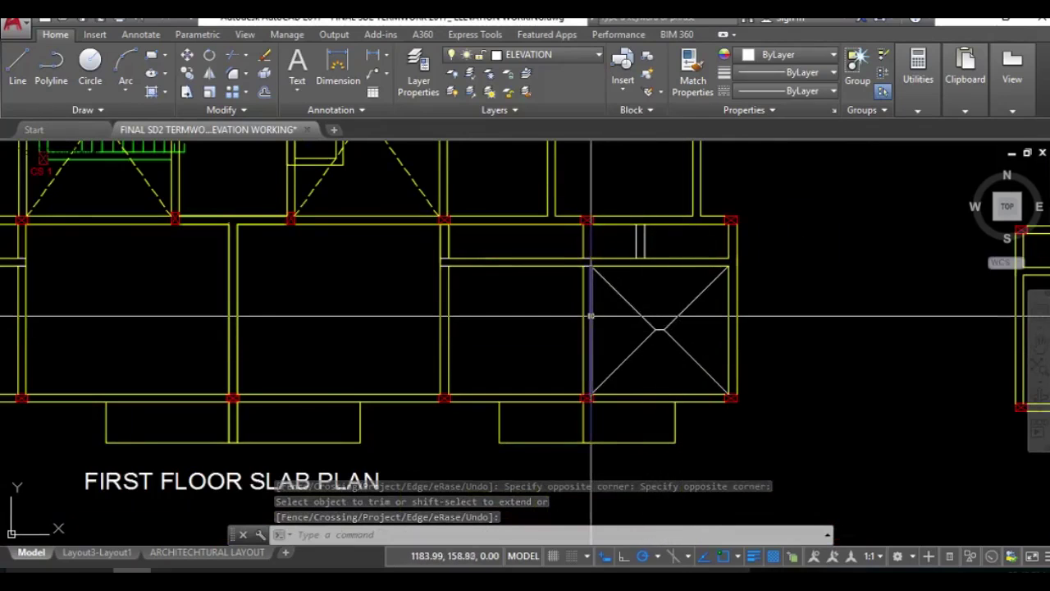
pyautogui.scroll(2, 614, 312)
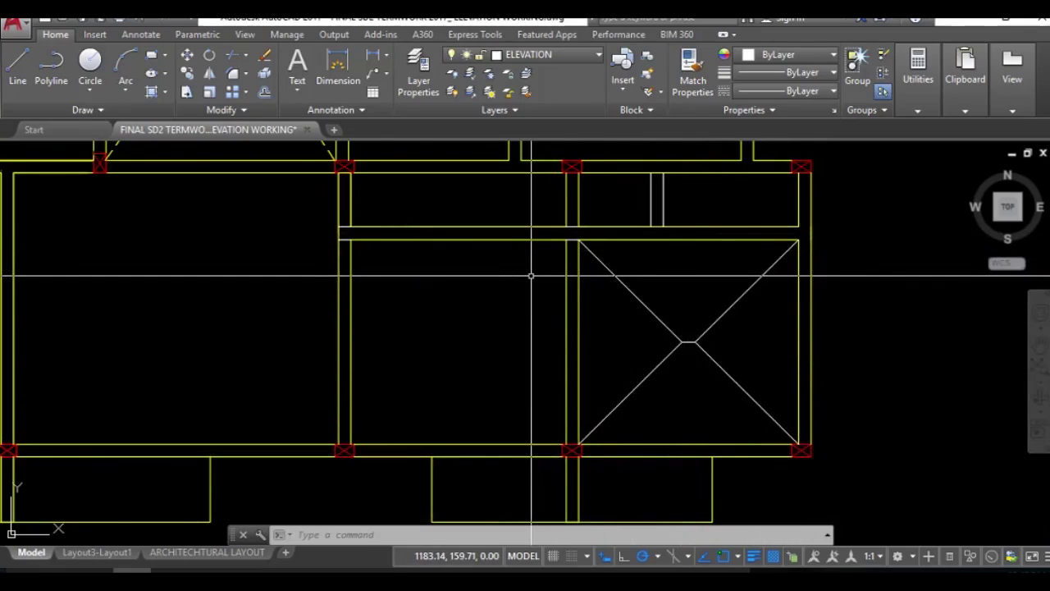
pyautogui.scroll(-3, 532, 277)
pyautogui.write('l')
pyautogui.press('Return')
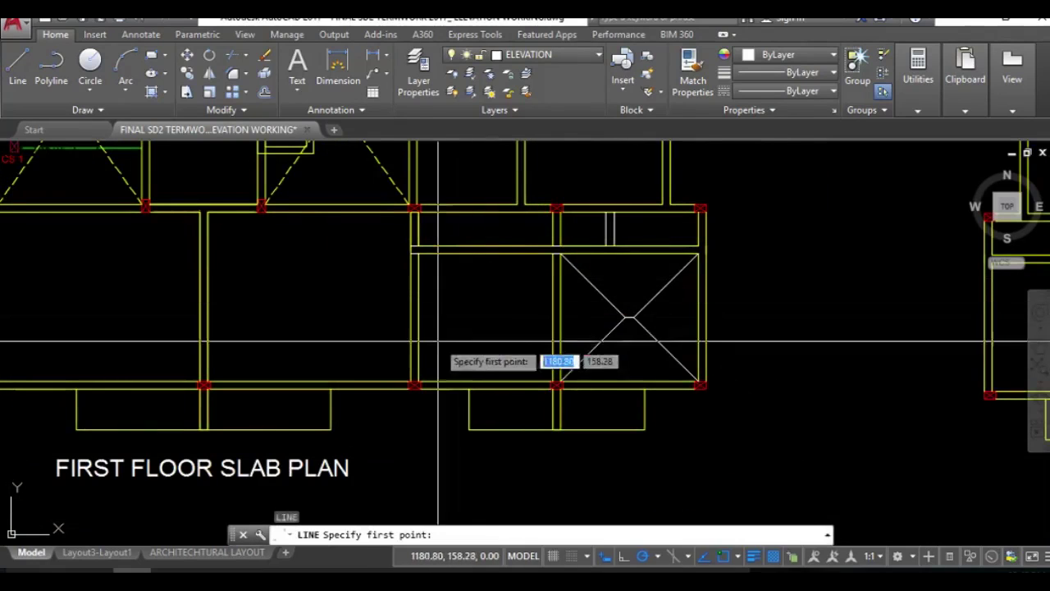
pyautogui.click(417, 384)
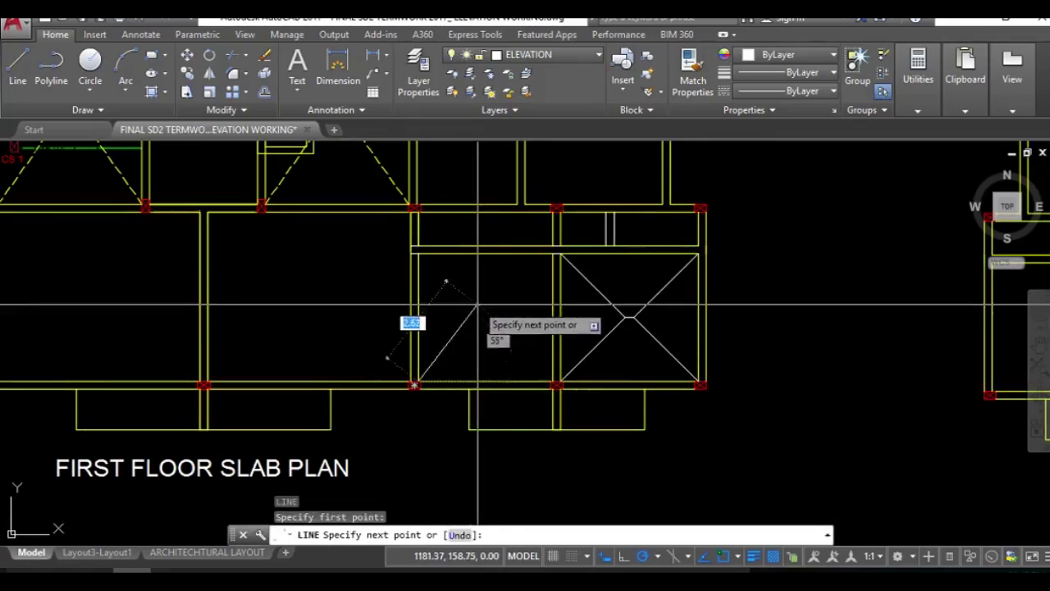
pyautogui.click(513, 289)
pyautogui.press('Return')
# Step: Draw a 45-degree line from the adjoining panel's lower-right inner corner up across the first line, and end the line command
pyautogui.press('Return')
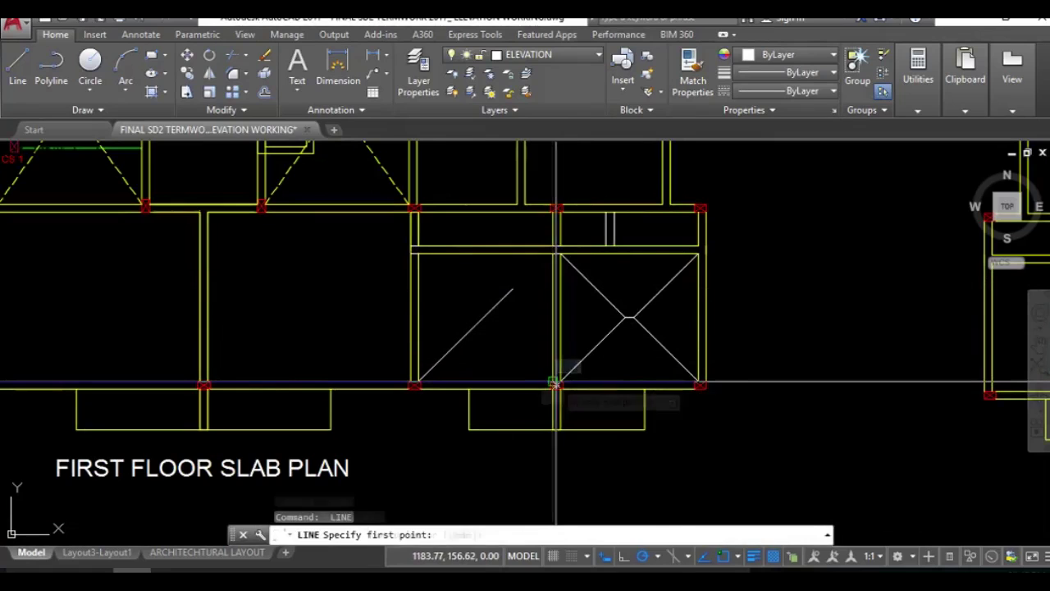
pyautogui.click(556, 383)
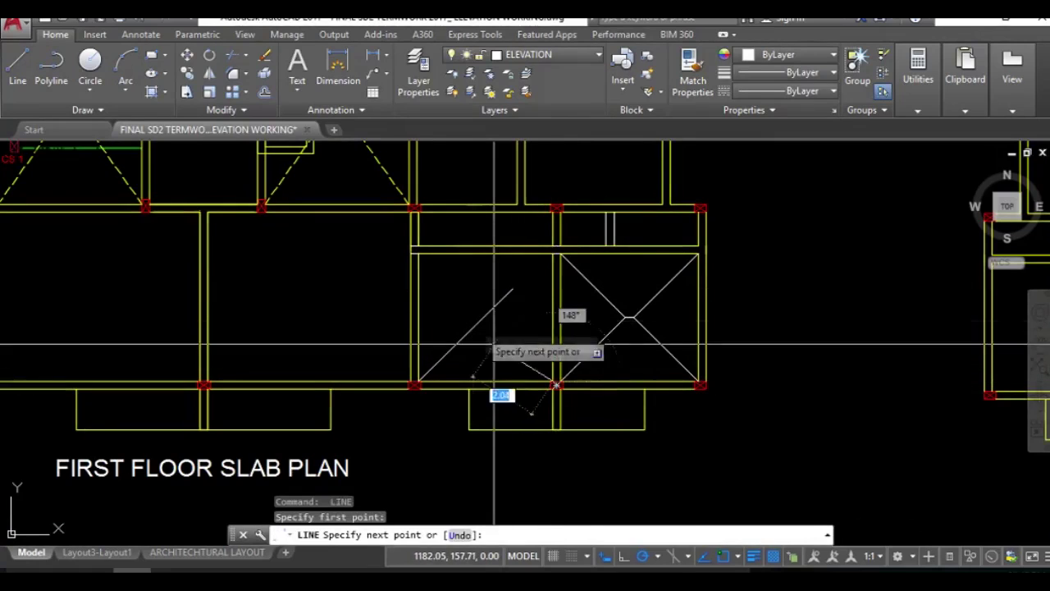
pyautogui.click(455, 284)
pyautogui.scroll(5, 460, 336)
pyautogui.press('Escape')
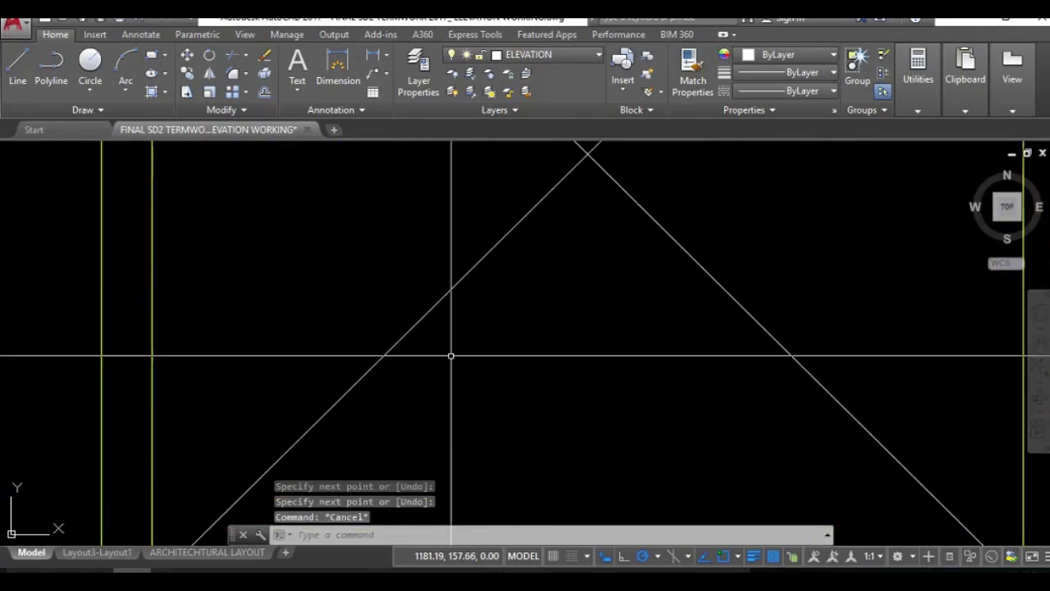
# Step: Add a linear dimension for the clear width of the adjoining panel between its lower inner corners, placed above the bottom beam
pyautogui.write('dli')
pyautogui.press('Return')
pyautogui.scroll(-3, 451, 360)
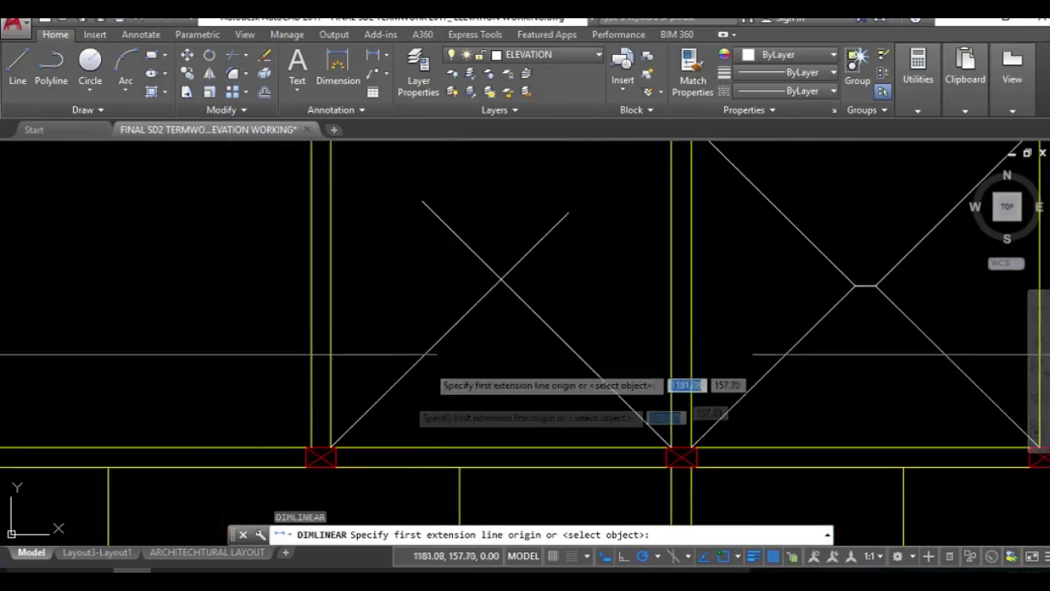
pyautogui.click(320, 457)
pyautogui.click(681, 457)
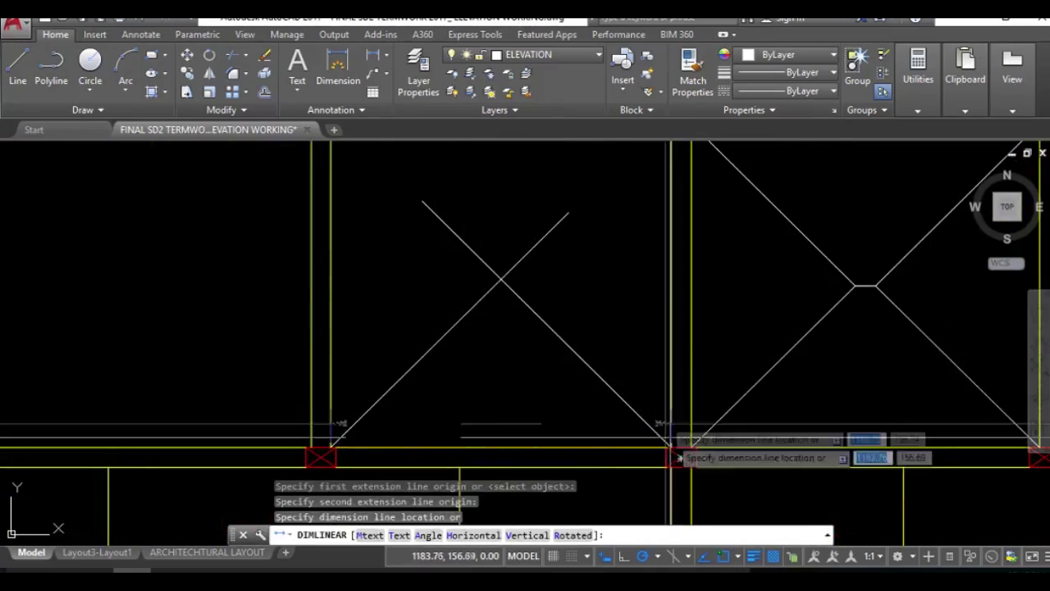
pyautogui.click(627, 343)
pyautogui.scroll(-2, 544, 427)
# Step: Add a vertical linear dimension for the adjoining panel's clear height along its right beam, placed inside the panel
pyautogui.press('Return')
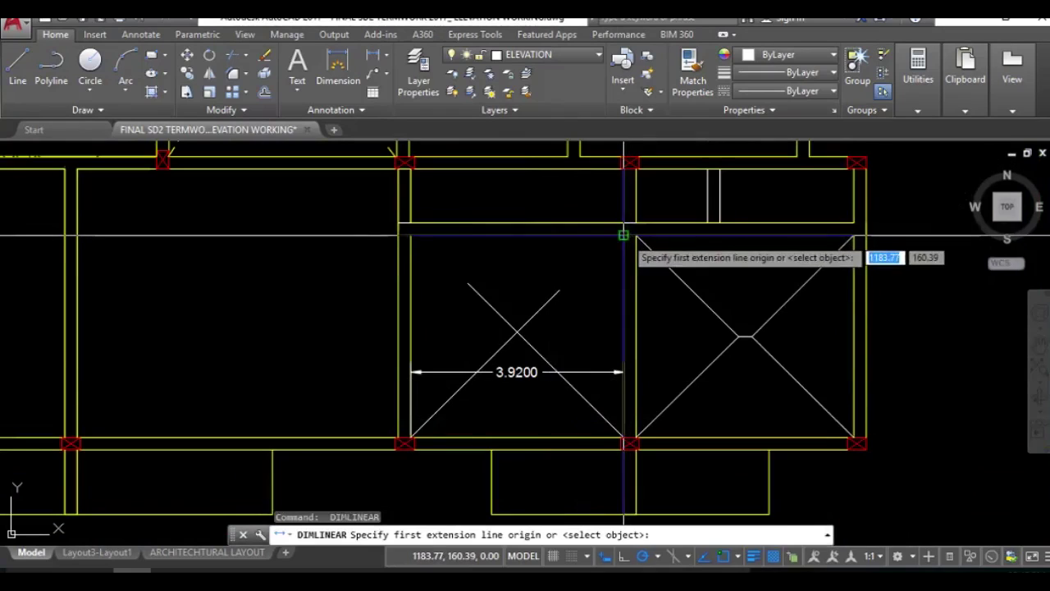
pyautogui.click(624, 237)
pyautogui.click(626, 436)
pyautogui.click(569, 361)
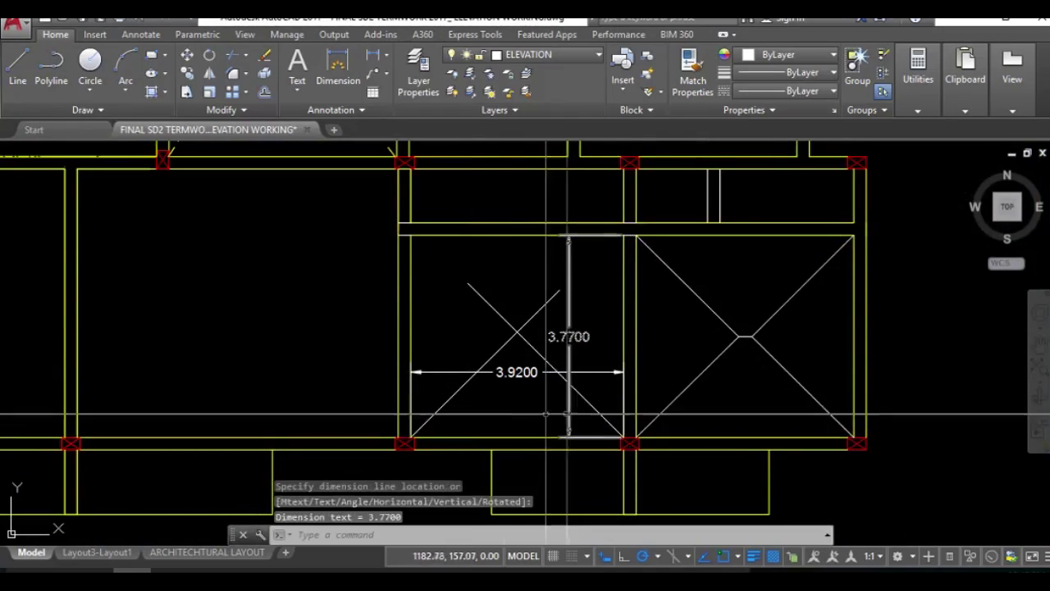
# Step: Erase both the width and height dimensions inside the adjoining panel
pyautogui.click(410, 424)
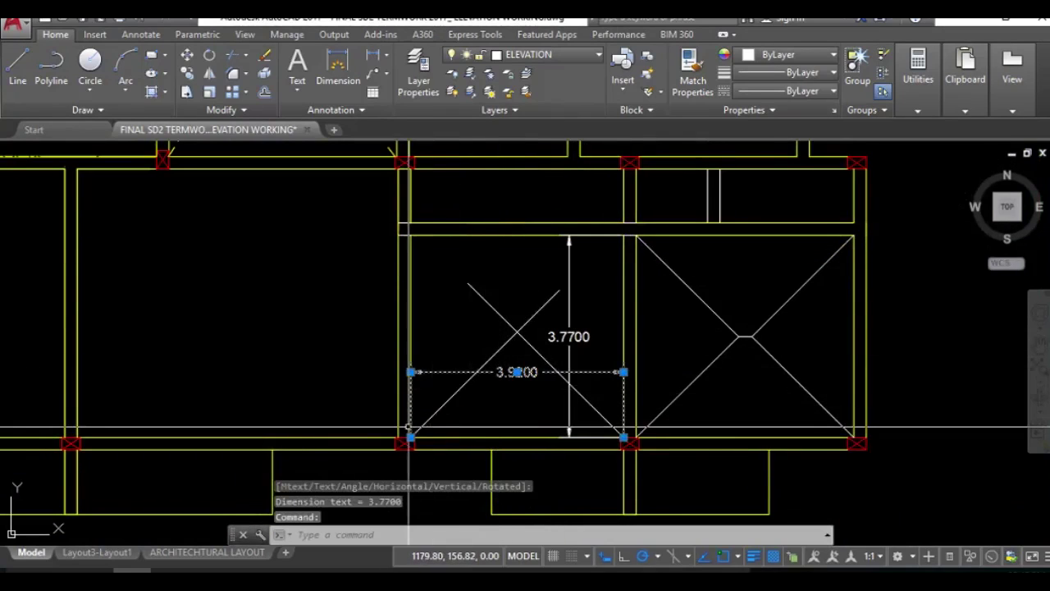
pyautogui.press('Escape')
pyautogui.click(430, 372)
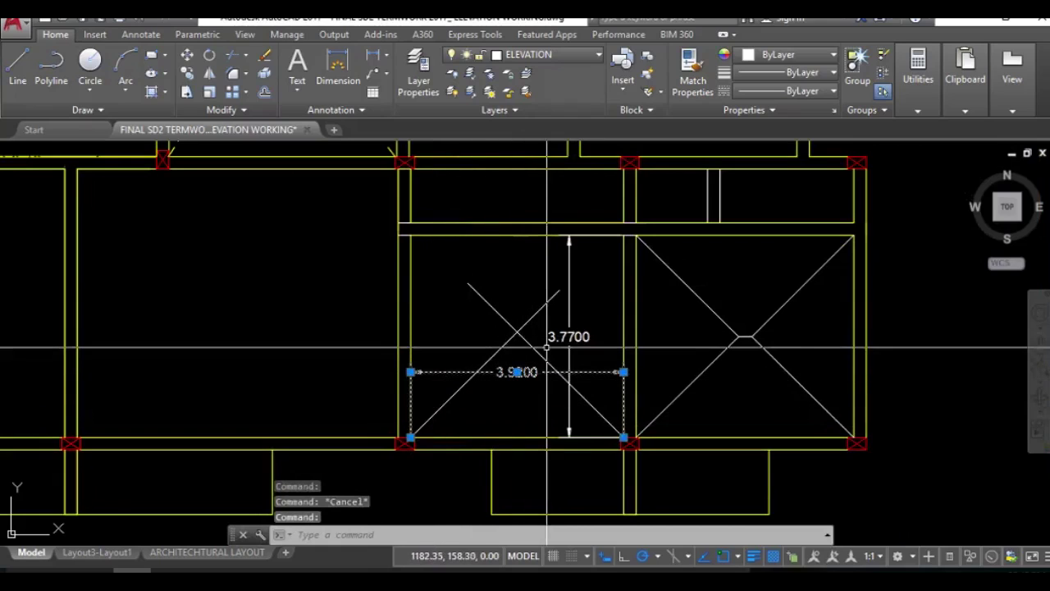
pyautogui.click(553, 337)
pyautogui.press('Delete')
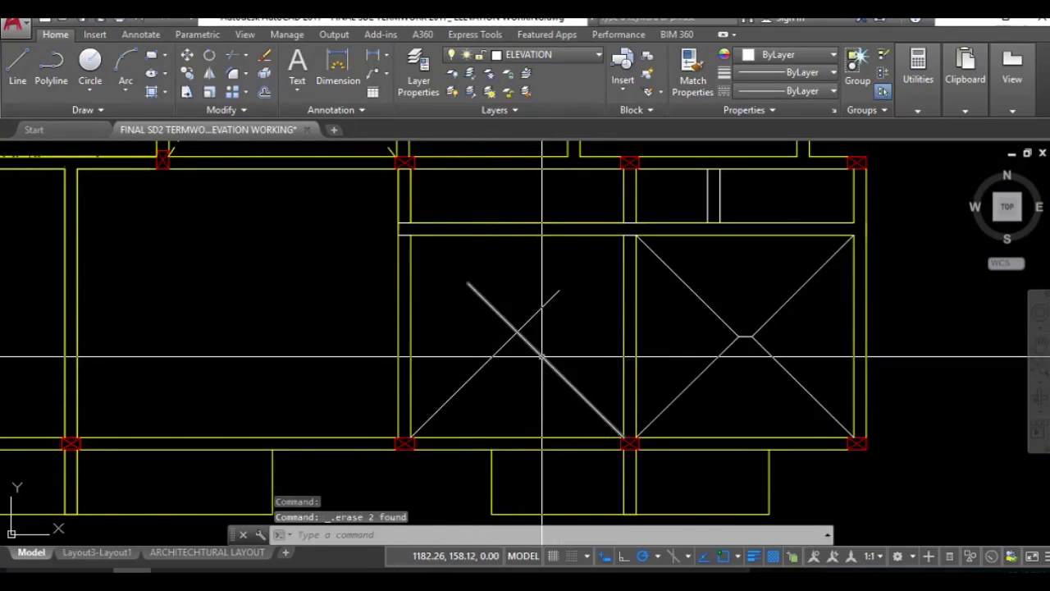
# Step: Draw 45-degree lines from the adjoining panel's upper-right and upper-left inner corners, each running past the panel's centre
pyautogui.write('l')
pyautogui.press('Return')
pyautogui.click(624, 237)
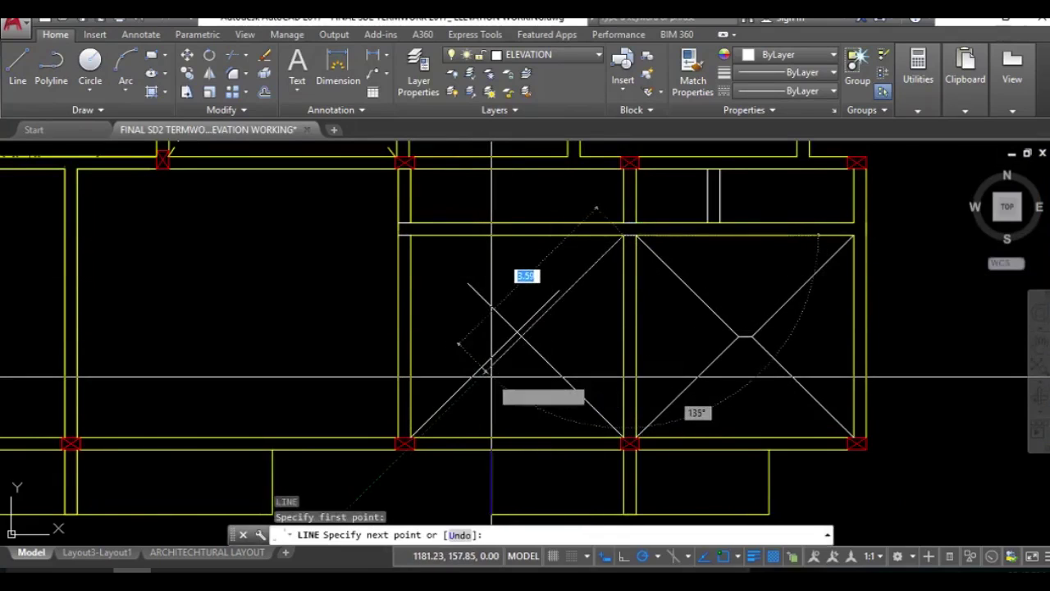
pyautogui.press('Return')
pyautogui.press('Return')
pyautogui.click(410, 237)
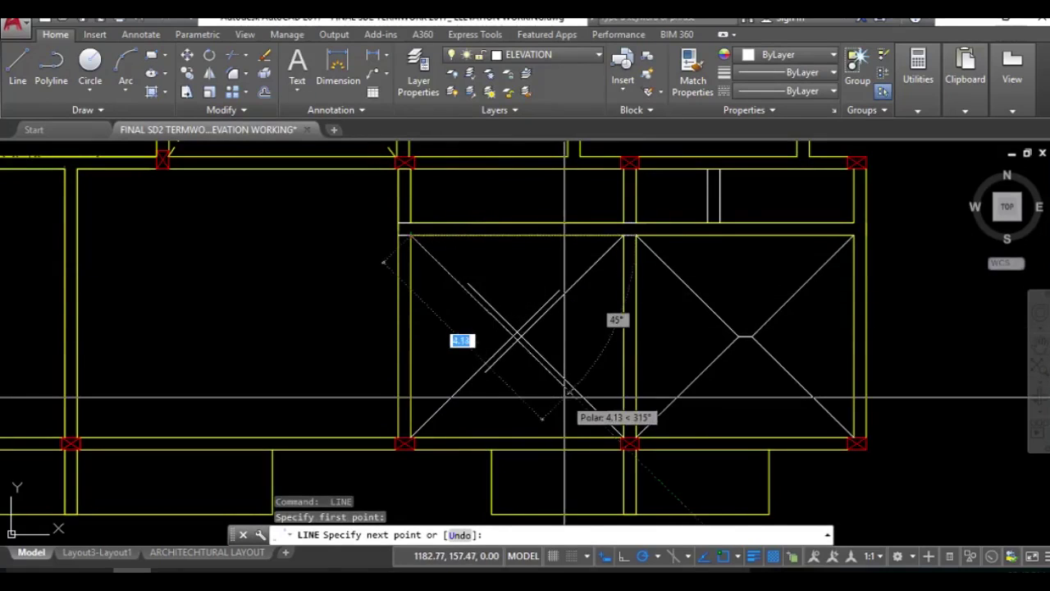
pyautogui.press('Return')
# Step: Draw a short horizontal line joining the diagonals' two side intersections at the centre of the adjoining panel
pyautogui.press('Return')
pyautogui.scroll(2, 525, 343)
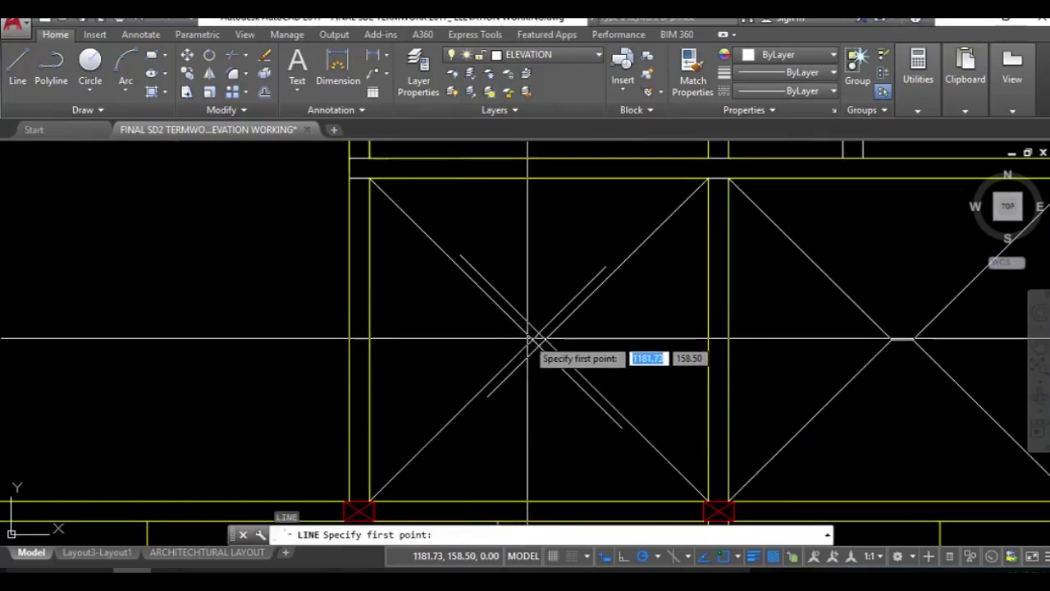
pyautogui.click(541, 338)
pyautogui.press('Return')
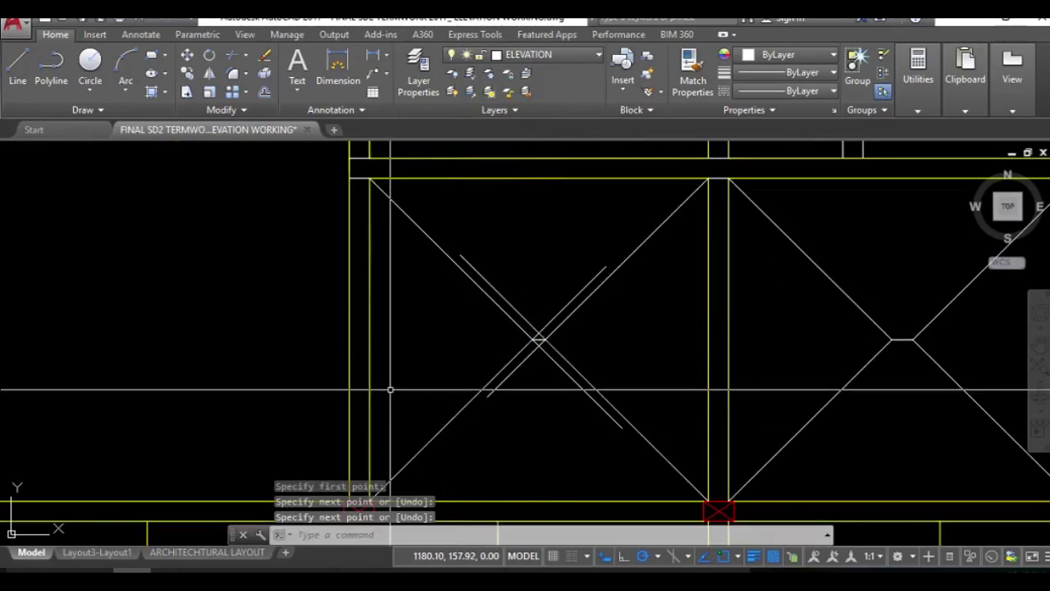
# Step: Trim the diagonals' overrunning ends around the adjoining panel's short central line, using all objects as cutting edges
pyautogui.write('tr')
pyautogui.press('Return')
pyautogui.press('Return')
pyautogui.scroll(2, 534, 324)
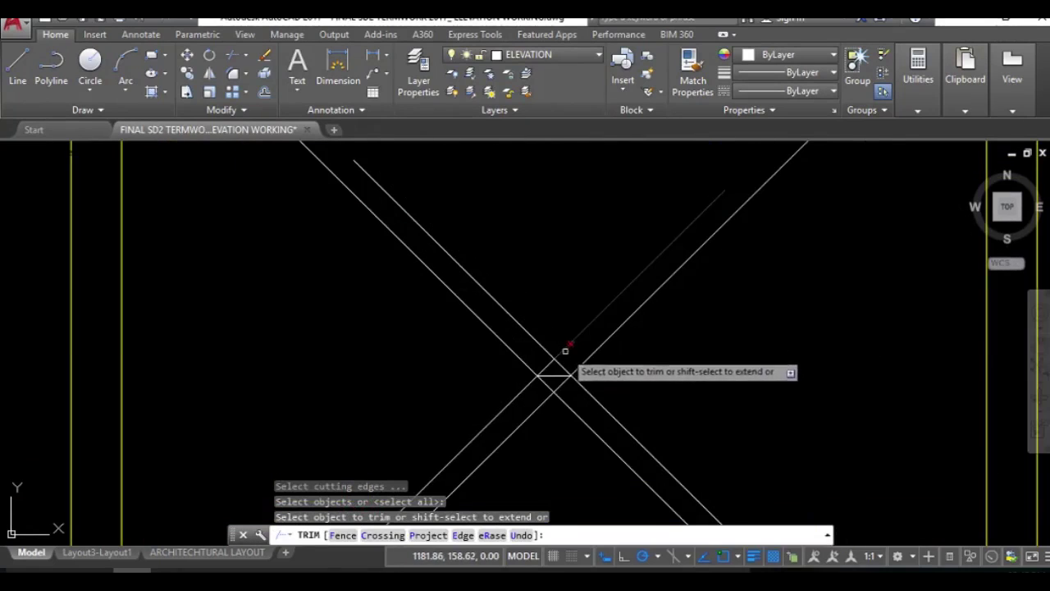
pyautogui.click(565, 351)
pyautogui.click(543, 392)
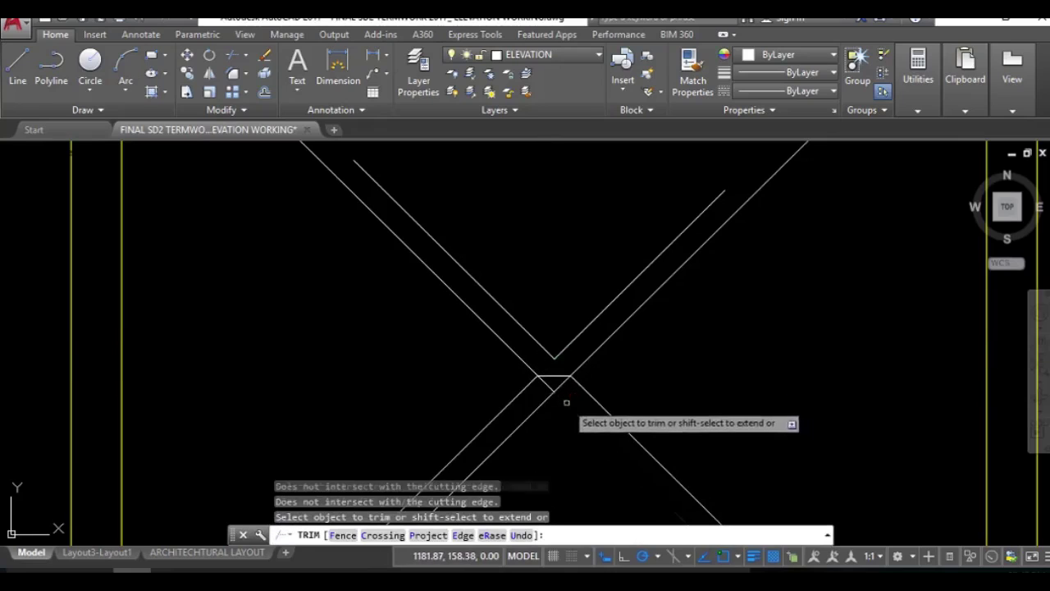
pyautogui.click(551, 384)
pyautogui.click(558, 375)
pyautogui.click(545, 393)
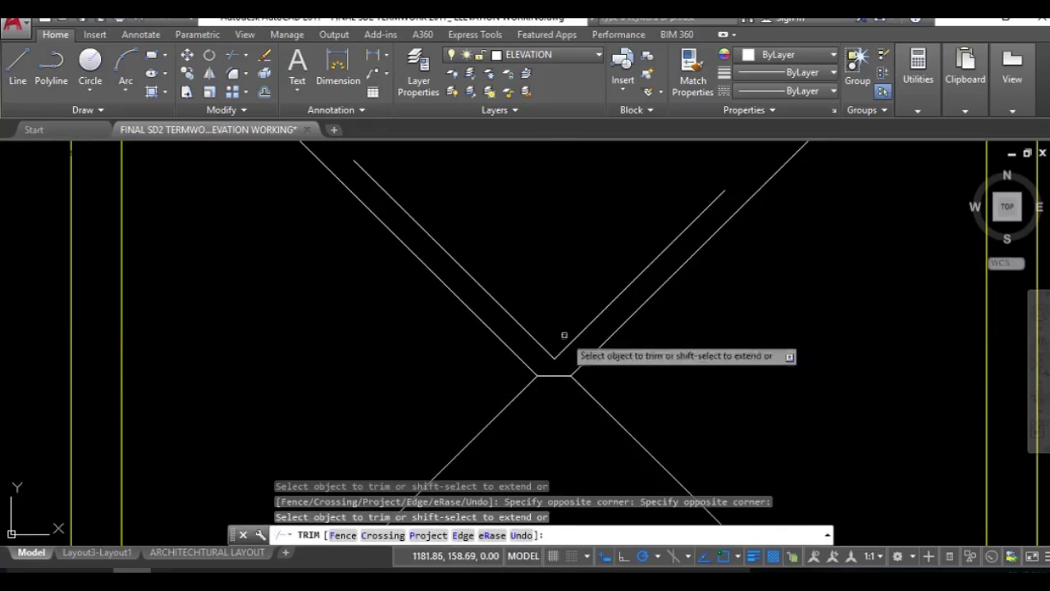
pyautogui.press('Escape')
# Step: Erase the two leftover diagonal pieces above the adjoining panel's short central line
pyautogui.click(552, 356)
pyautogui.click(532, 329)
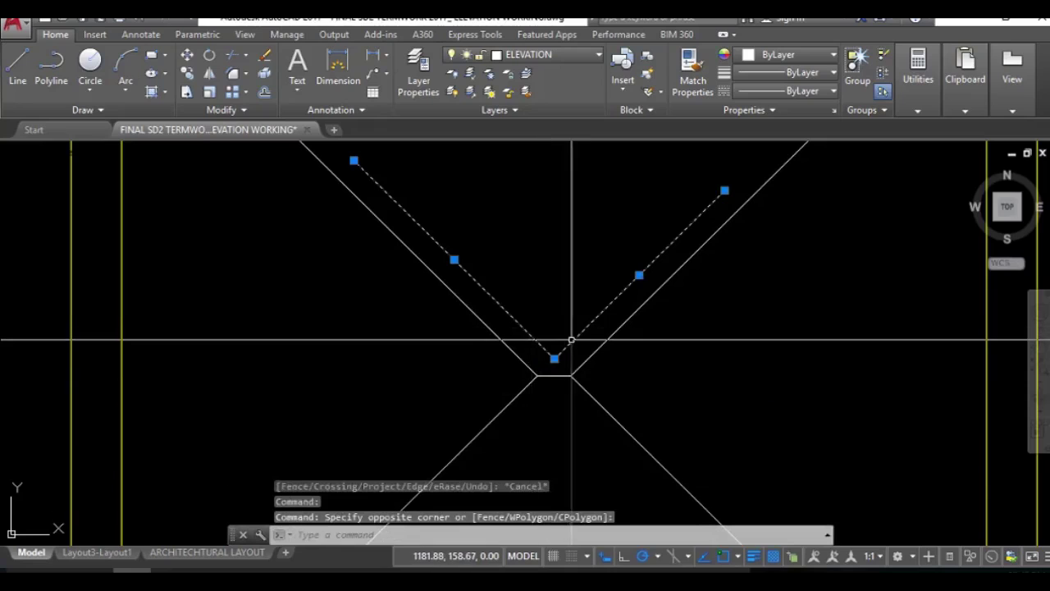
pyautogui.click(556, 356)
pyautogui.press('Delete')
pyautogui.scroll(-4, 566, 353)
pyautogui.scroll(-3, 504, 300)
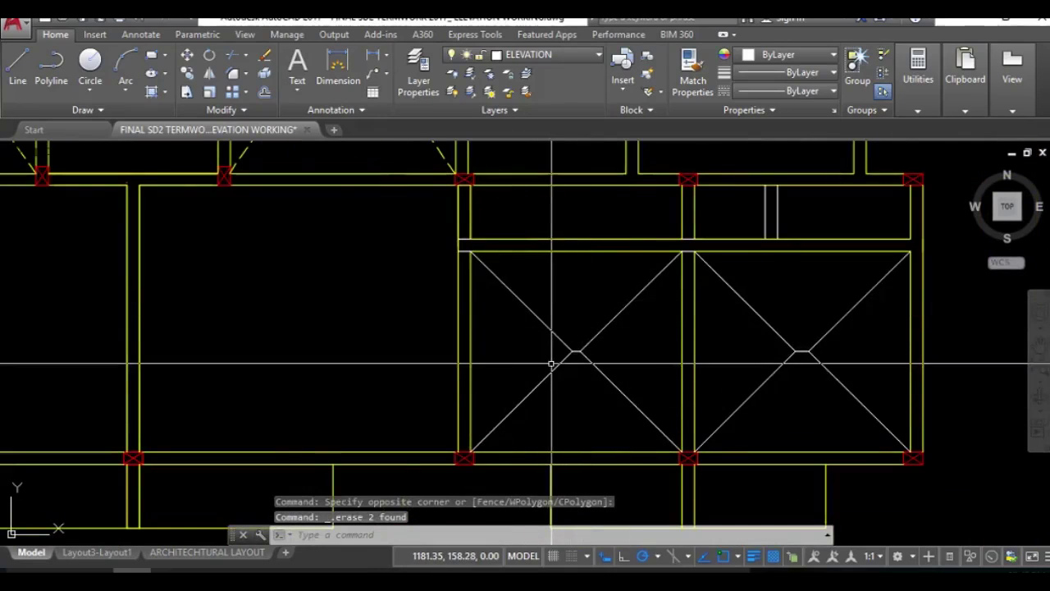
# Step: Draw a horizontal line across the narrow panel above the adjoining panel, starting midway between its two left inner corners and ending at its right beam
pyautogui.scroll(3, 689, 244)
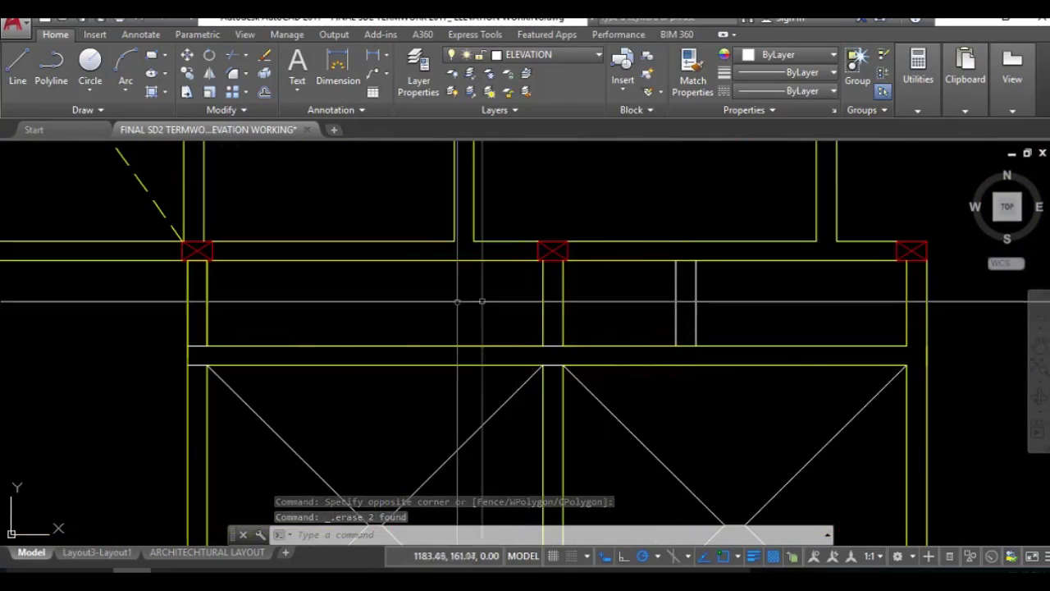
pyautogui.scroll(-3, 293, 314)
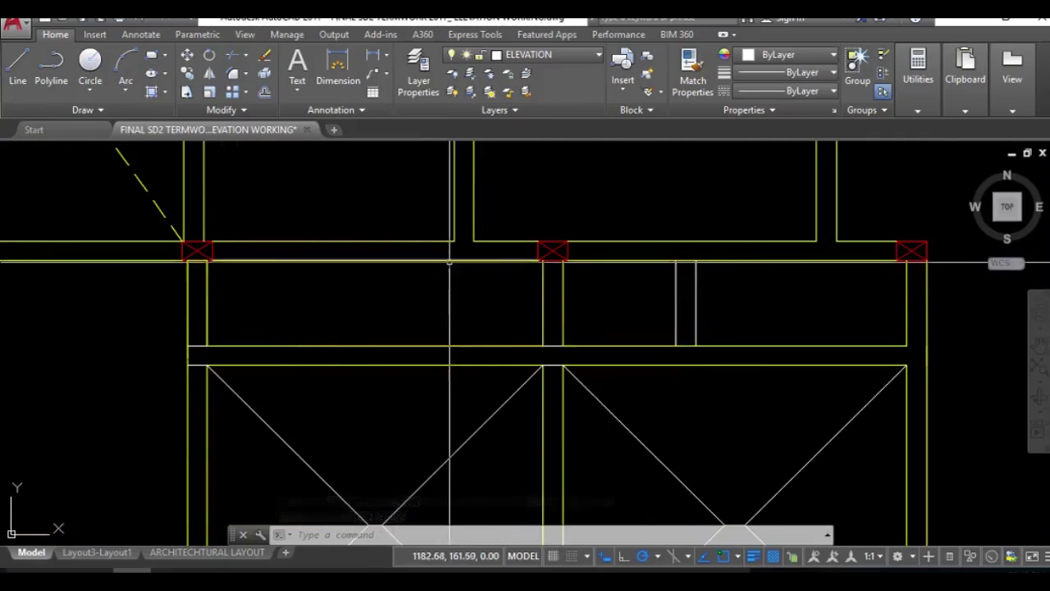
pyautogui.scroll(4, 480, 293)
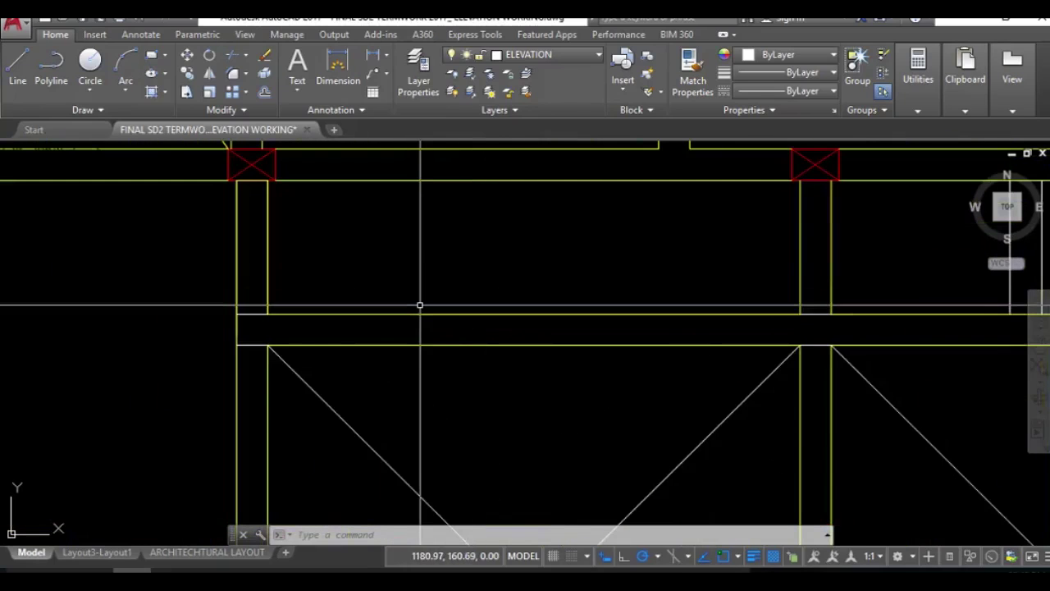
pyautogui.scroll(-2, 406, 315)
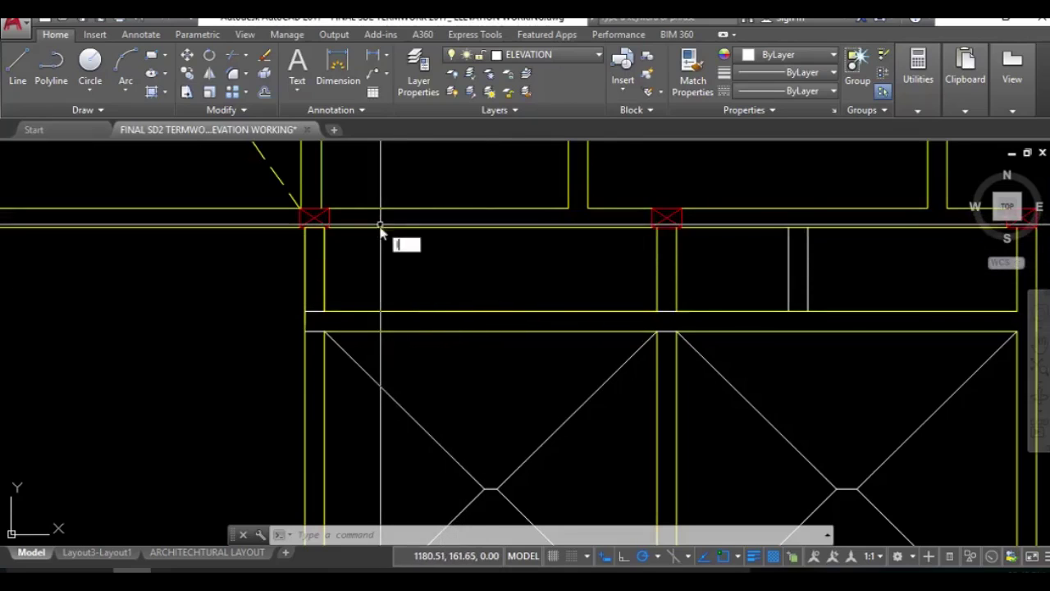
pyautogui.write('l')
pyautogui.press('Return')
pyautogui.keyDown('shift'); pyautogui.rightClick(378, 264); pyautogui.keyUp('shift')
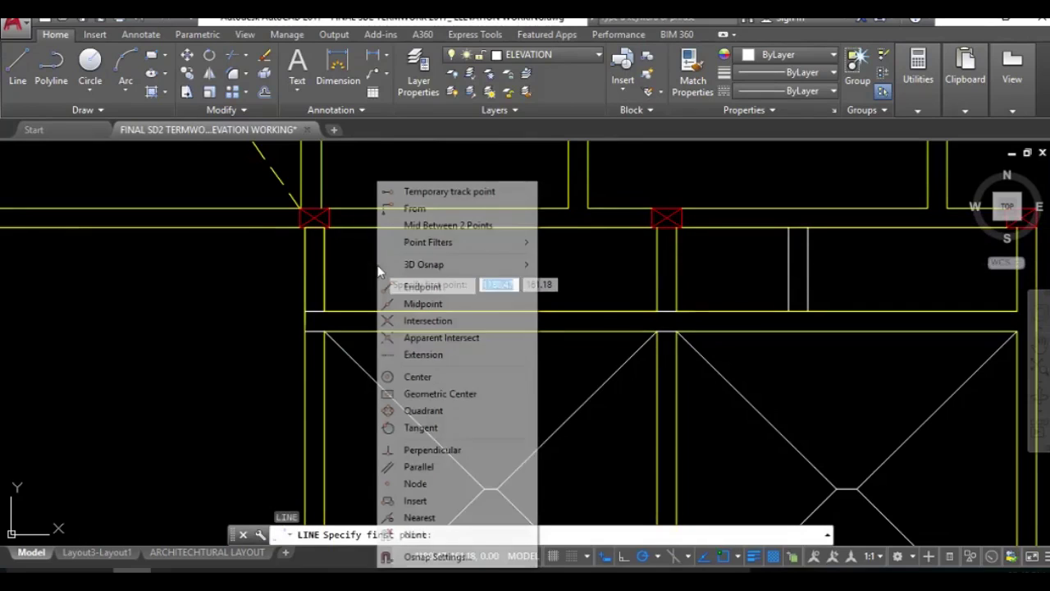
pyautogui.click(409, 226)
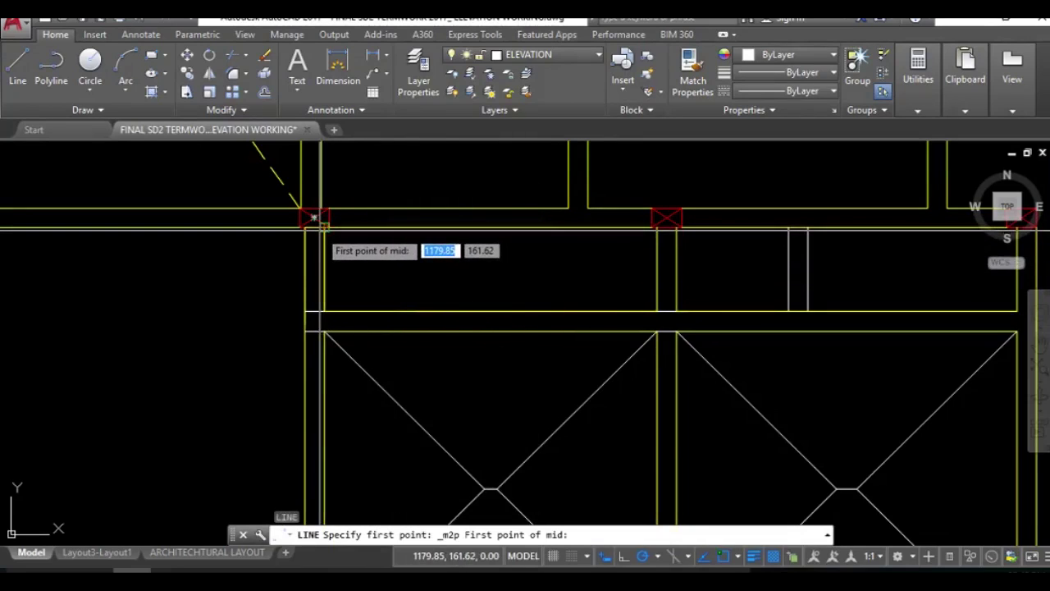
pyautogui.click(324, 228)
pyautogui.click(324, 310)
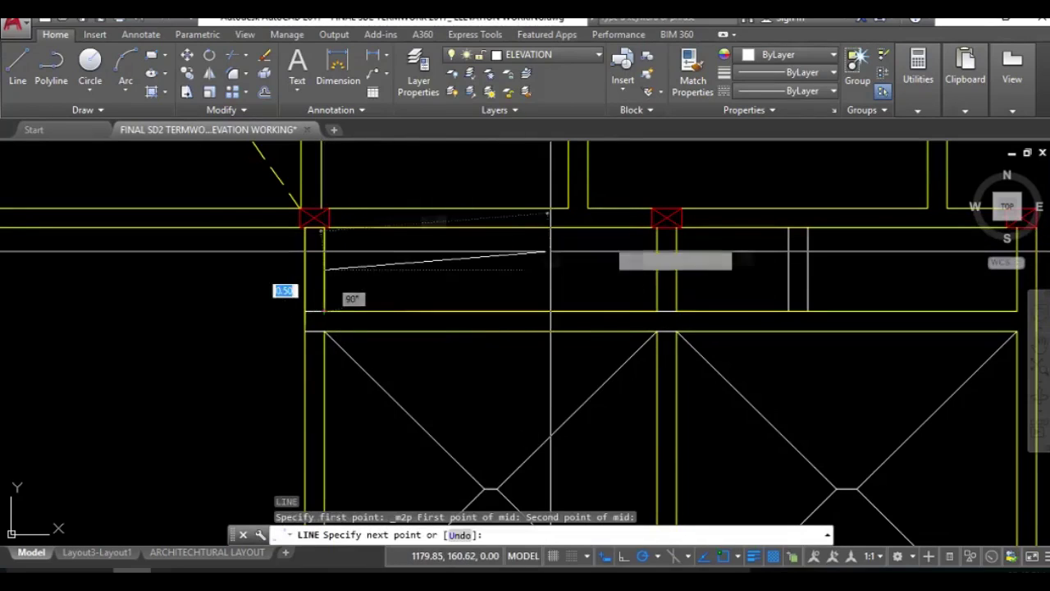
pyautogui.click(657, 269)
pyautogui.press('Return')
# Step: Draw a horizontal centre line across the far-right narrow panel, from midway between its two left inner corners to the right beam
pyautogui.scroll(-3, 535, 262)
pyautogui.scroll(2, 535, 263)
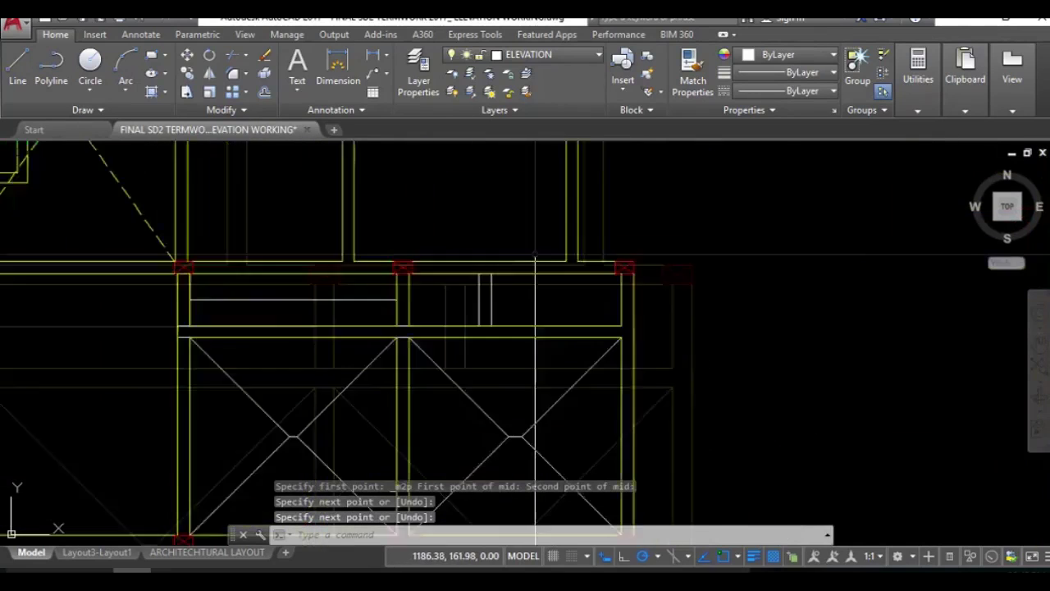
pyautogui.scroll(3, 535, 261)
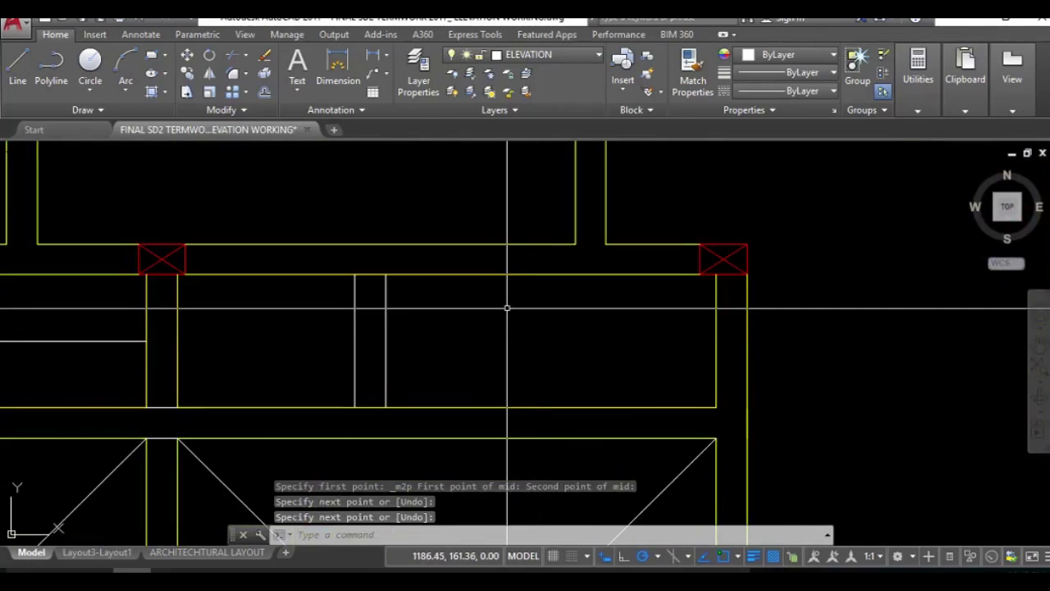
pyautogui.press('Return')
pyautogui.keyDown('shift'); pyautogui.rightClick(497, 320); pyautogui.keyUp('shift')
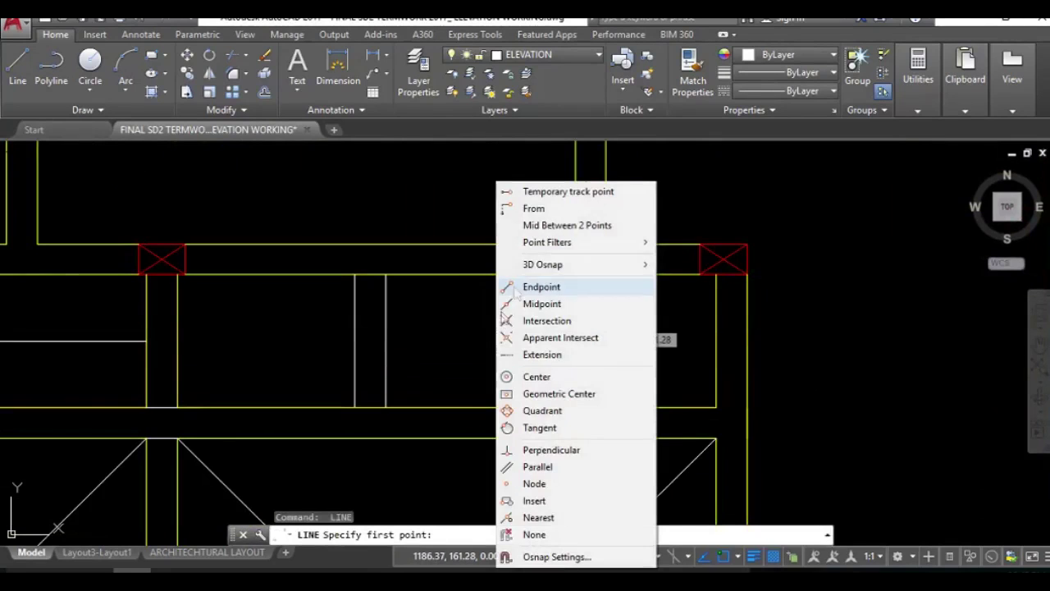
pyautogui.click(566, 224)
pyautogui.click(386, 274)
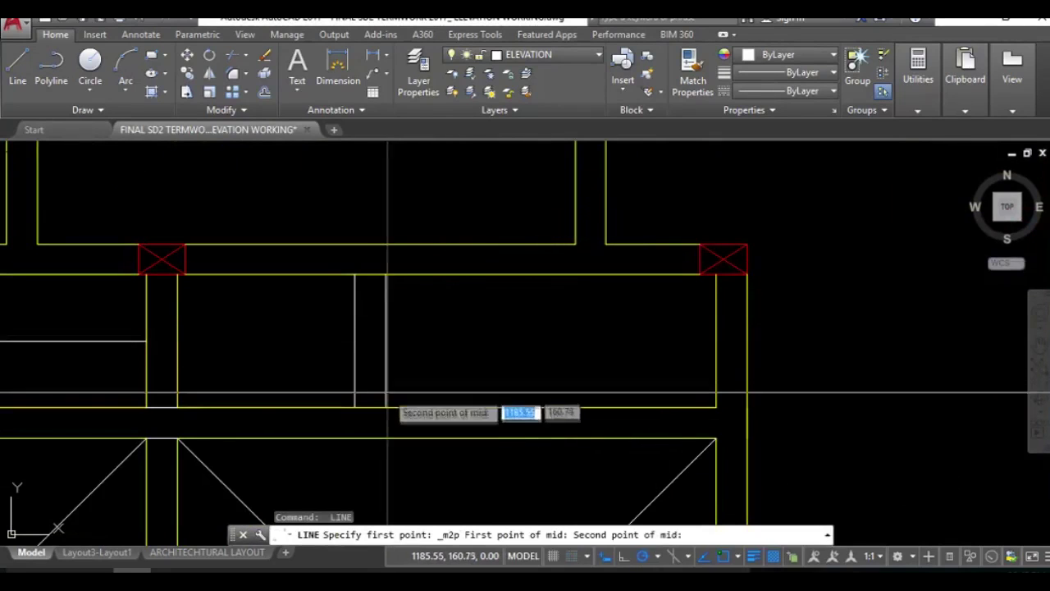
pyautogui.click(387, 406)
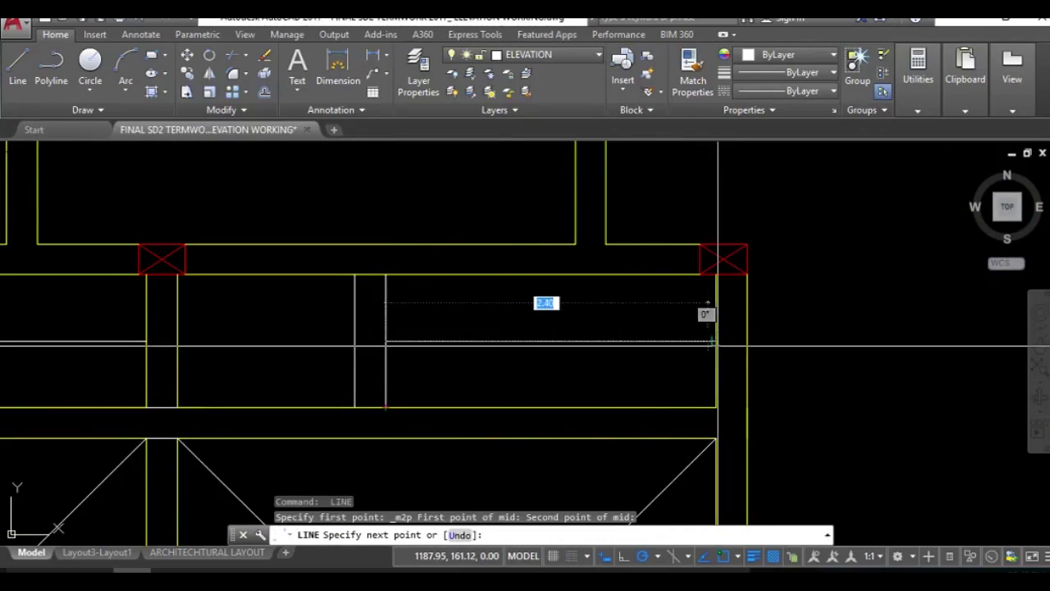
pyautogui.click(717, 341)
pyautogui.press('Return')
# Step: Draw 45-degree lines from the upper-left and upper-right inner corners of the small panel between the two narrow panels, crossing past its centre
pyautogui.scroll(-3, 636, 294)
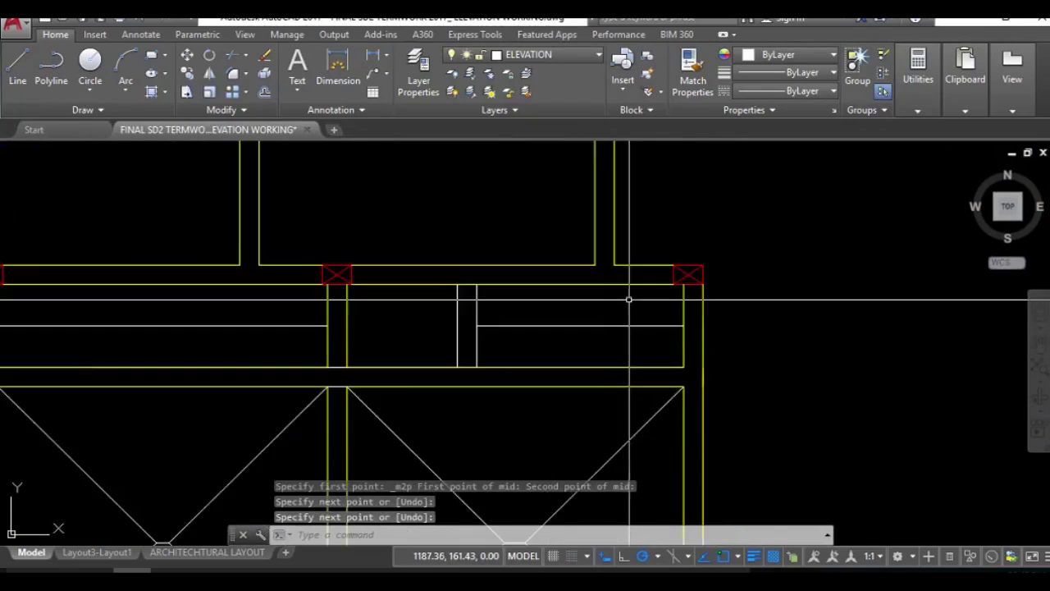
pyautogui.scroll(2, 443, 321)
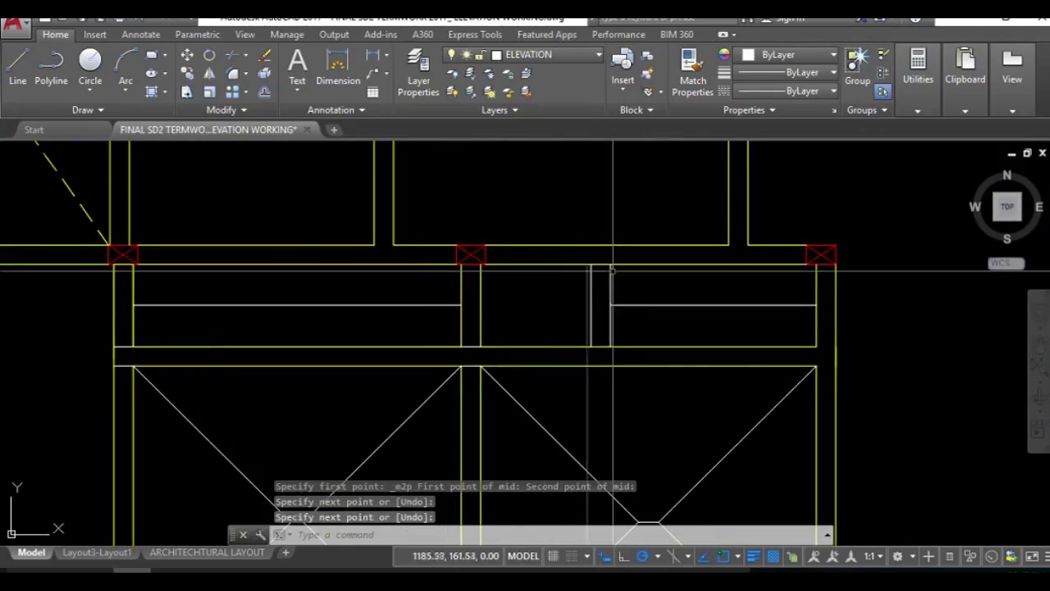
pyautogui.scroll(2, 545, 292)
pyautogui.scroll(-2, 561, 243)
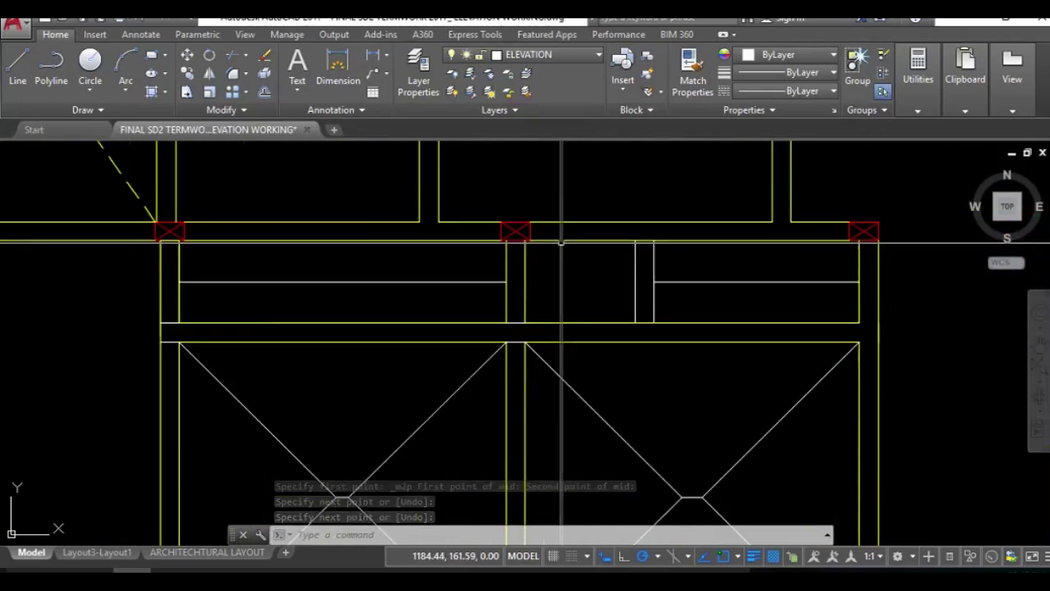
pyautogui.scroll(2, 648, 283)
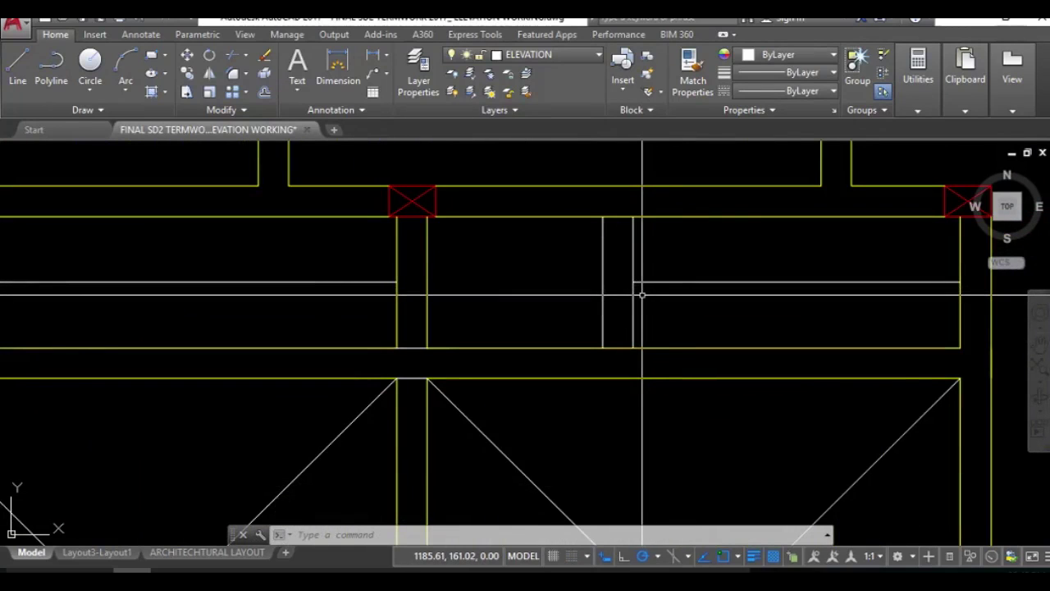
pyautogui.write('l')
pyautogui.press('Return')
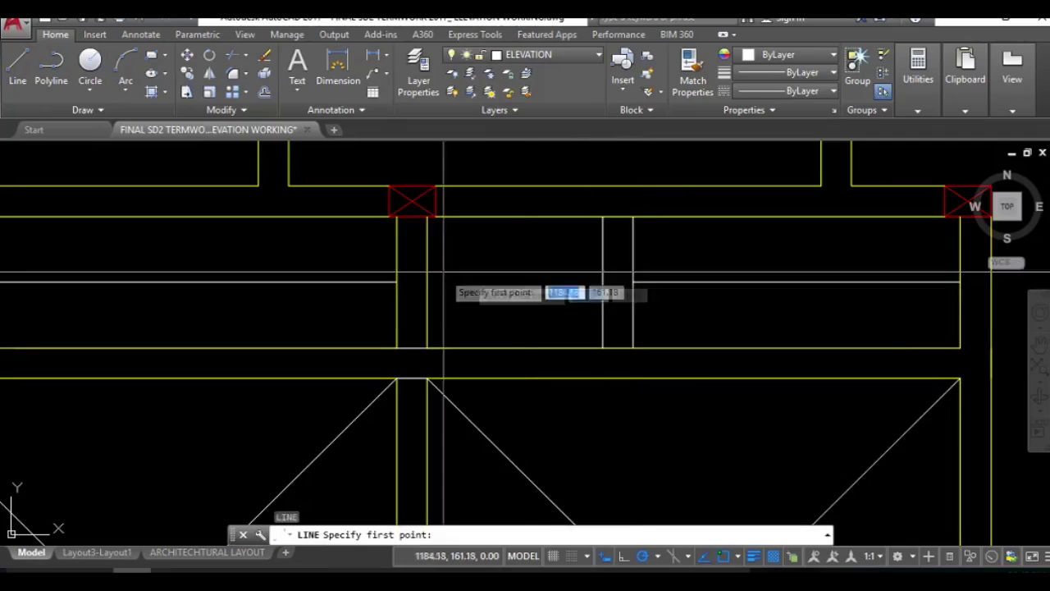
pyautogui.click(425, 215)
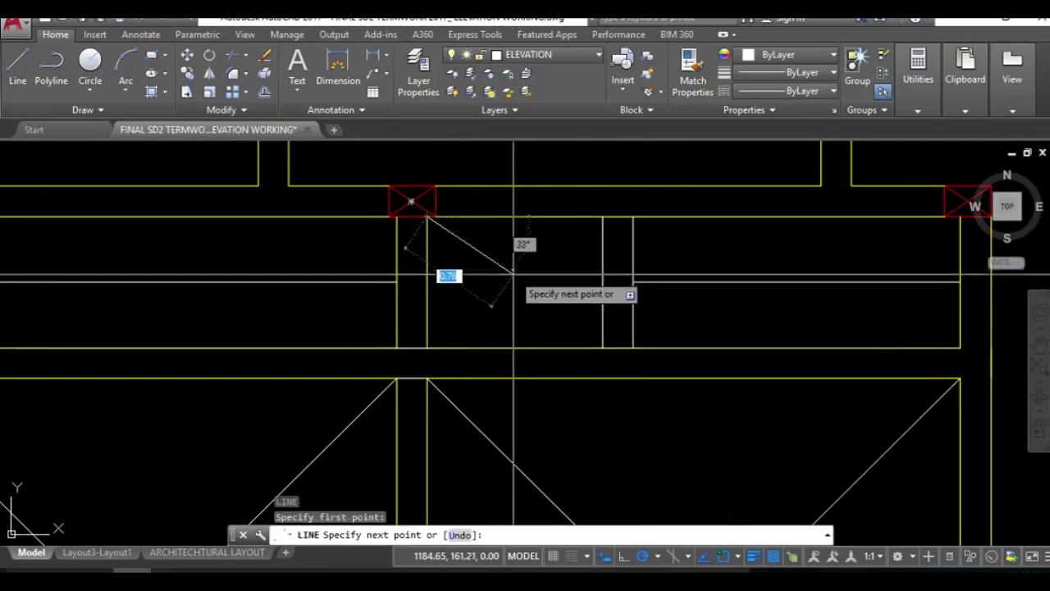
pyautogui.click(526, 313)
pyautogui.press('Return')
pyautogui.press('Return')
pyautogui.click(603, 217)
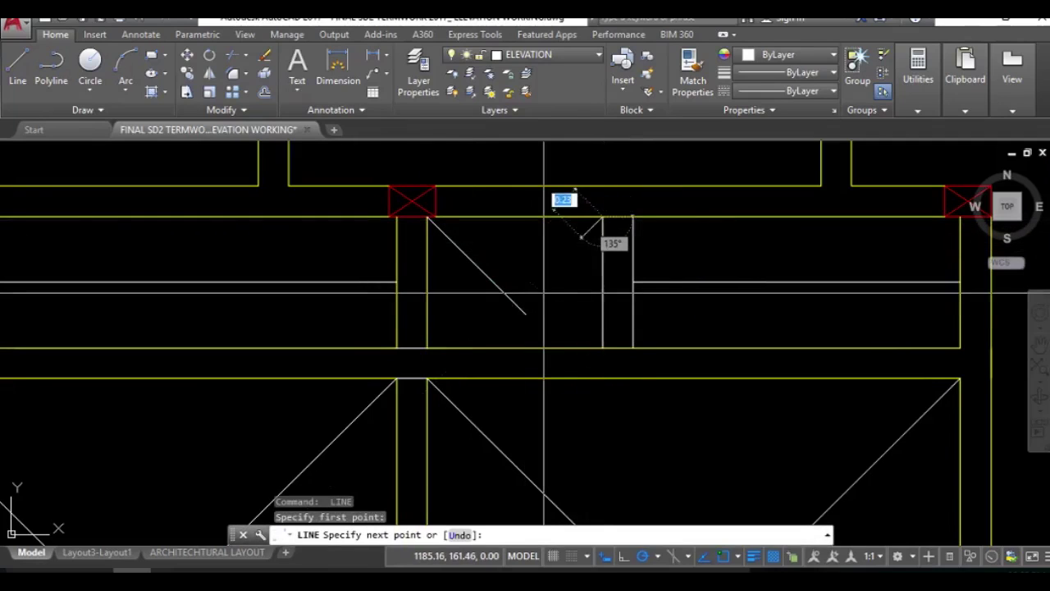
pyautogui.click(496, 325)
pyautogui.press('Return')
# Step: Draw 45-degree lines from the small panel's lower-left and lower-right inner corners, each running past its centre
pyautogui.press('Return')
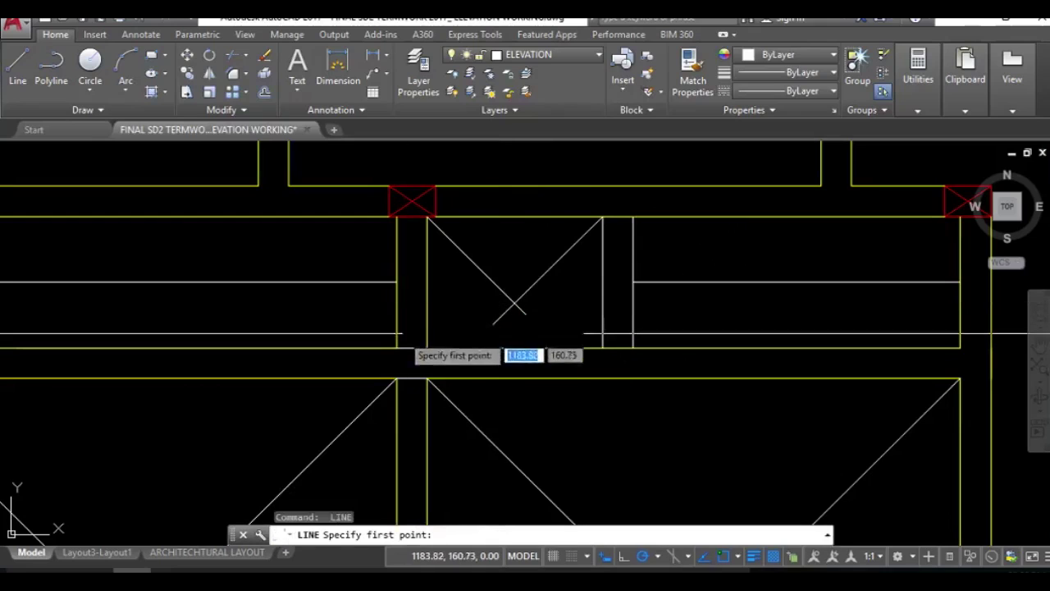
pyautogui.click(426, 348)
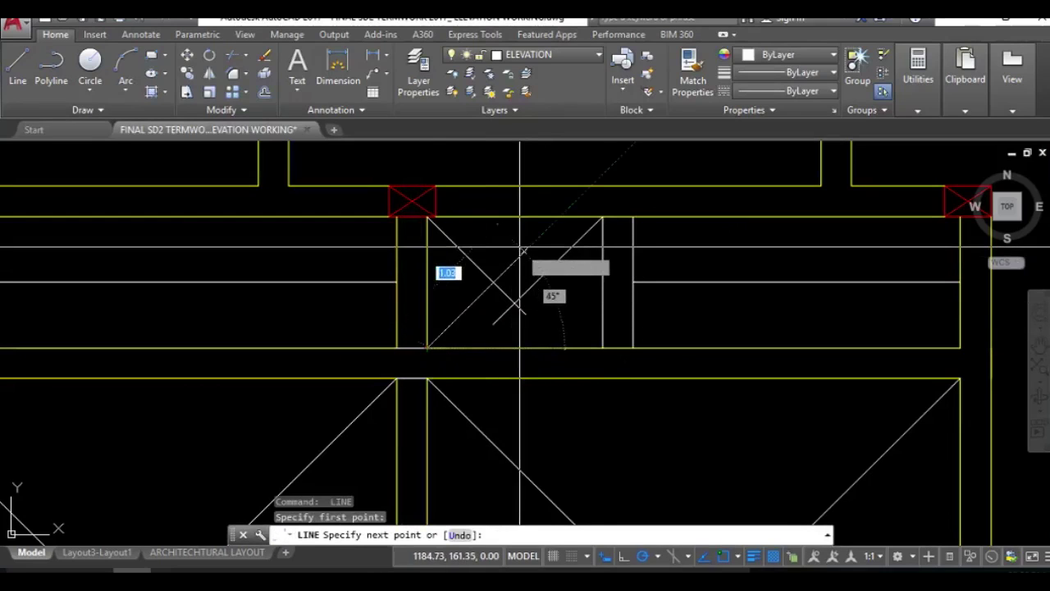
pyautogui.click(525, 250)
pyautogui.press('Return')
pyautogui.press('Return')
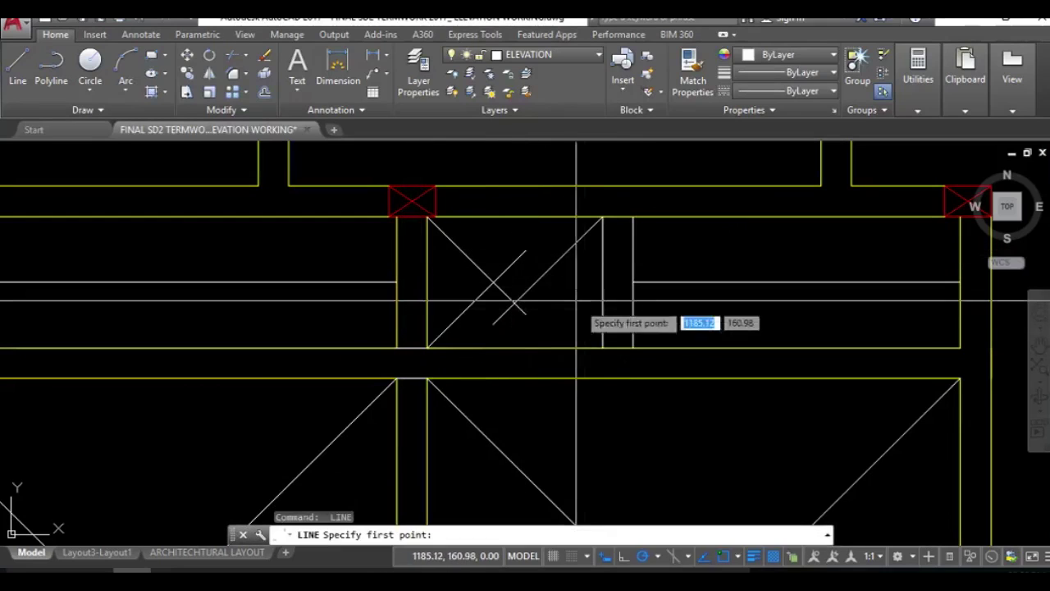
pyautogui.click(603, 347)
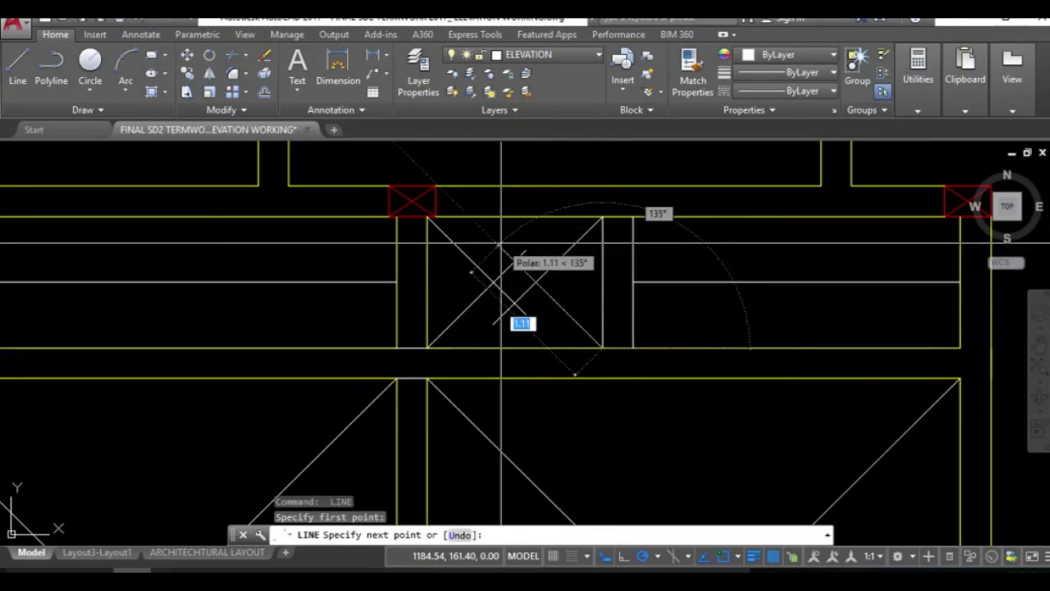
pyautogui.click(498, 246)
pyautogui.press('Return')
# Step: Join the small panel's left and right diagonal intersections with a short horizontal line
pyautogui.press('Return')
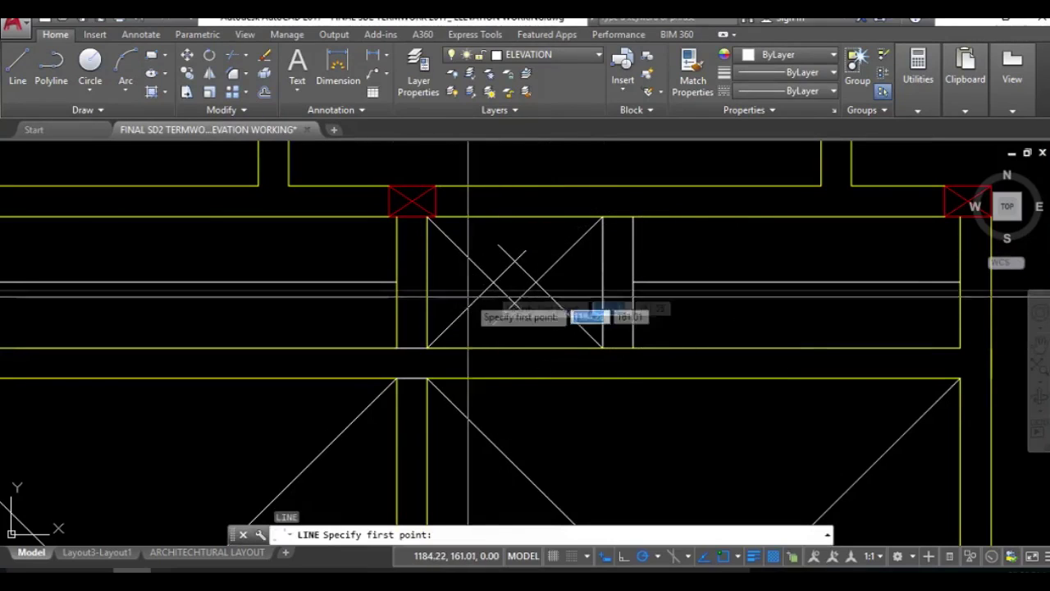
pyautogui.click(532, 283)
pyautogui.press('Return')
# Step: Trim the diagonals' excess ends above and below the small panel's central line, using all objects as cutting edges
pyautogui.write('tr')
pyautogui.press('Return')
pyautogui.press('Return')
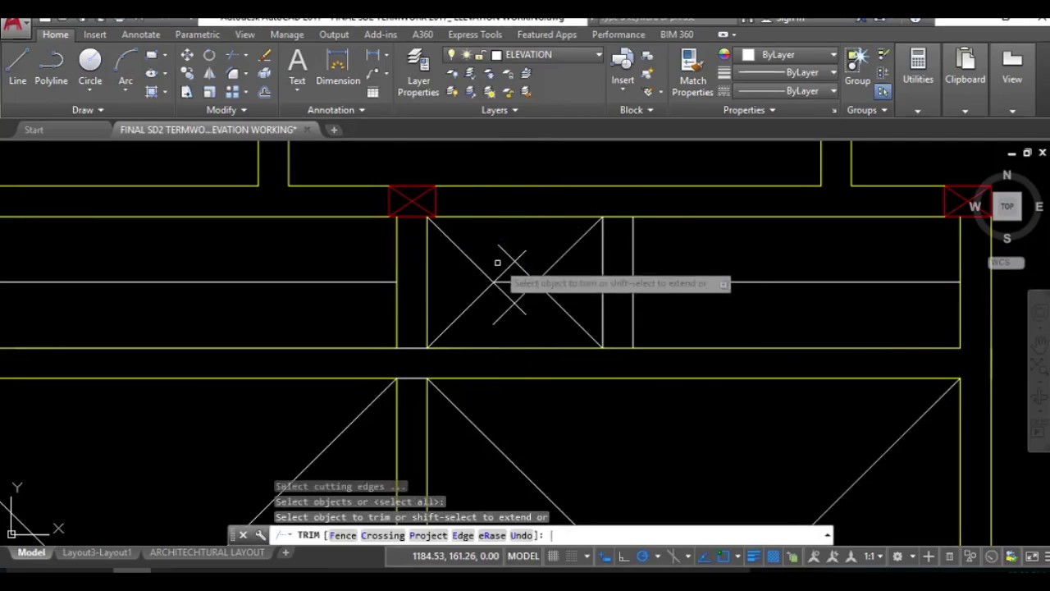
pyautogui.click(539, 239)
pyautogui.click(495, 271)
pyautogui.click(507, 301)
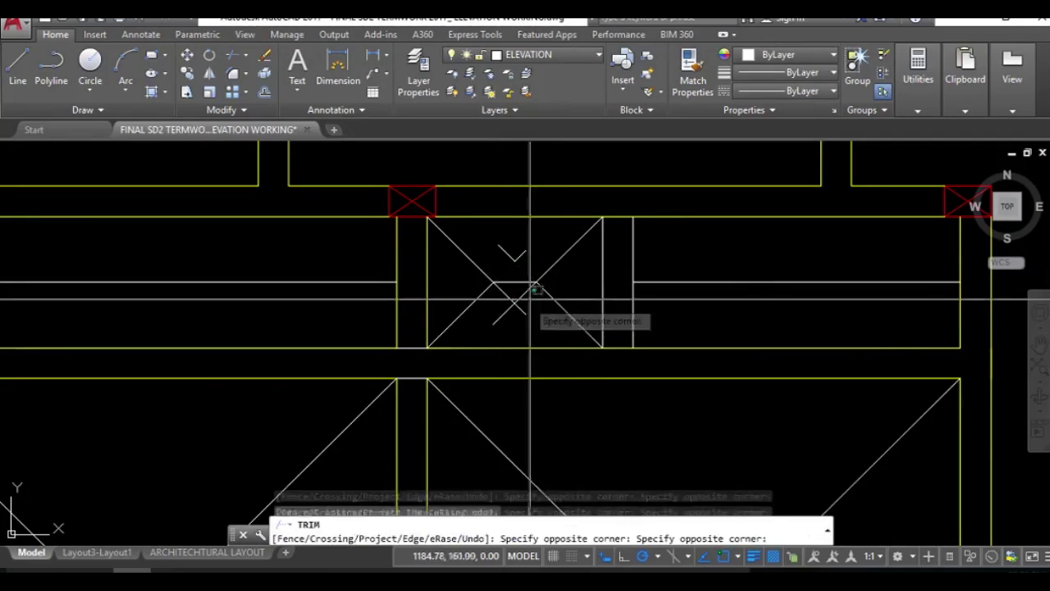
pyautogui.click(496, 320)
pyautogui.press('Escape')
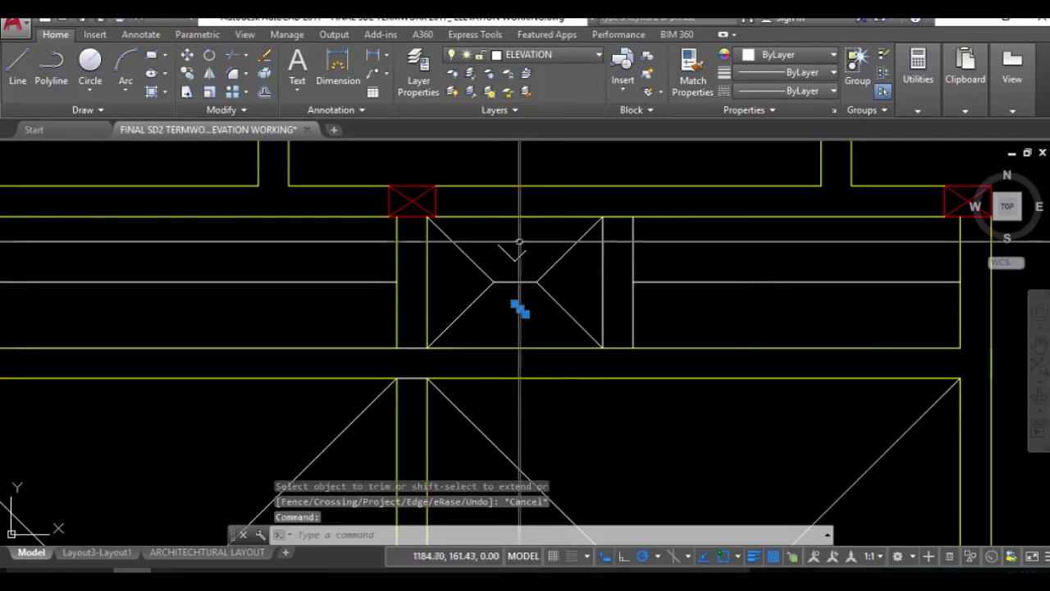
# Step: Erase the leftover diagonal stubs above and below the small panel's central line
pyautogui.click(531, 231)
pyautogui.click(503, 261)
pyautogui.press('Delete')
pyautogui.scroll(-4, 526, 268)
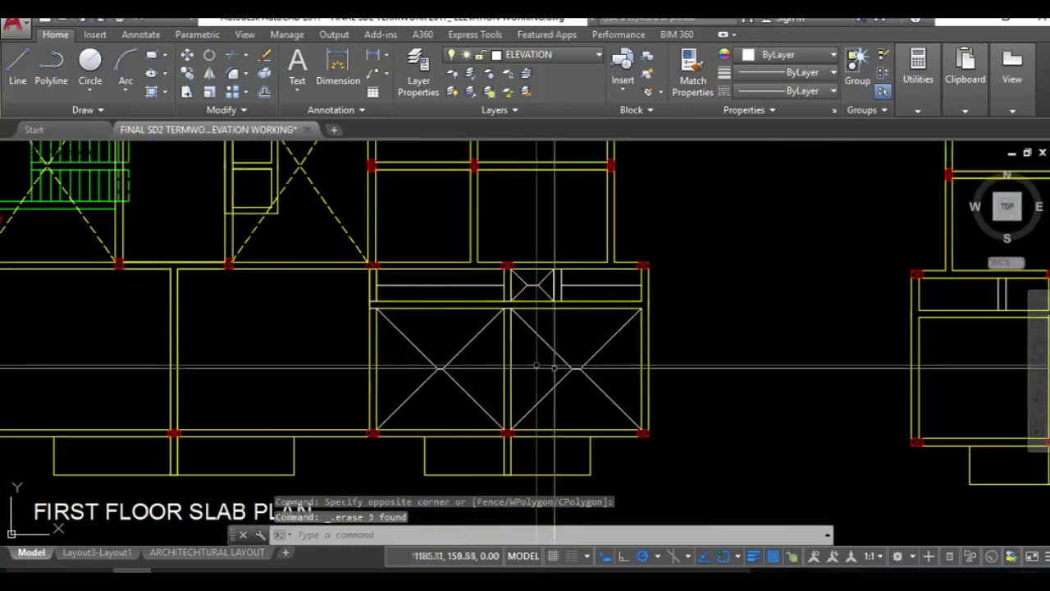
pyautogui.scroll(2, 610, 345)
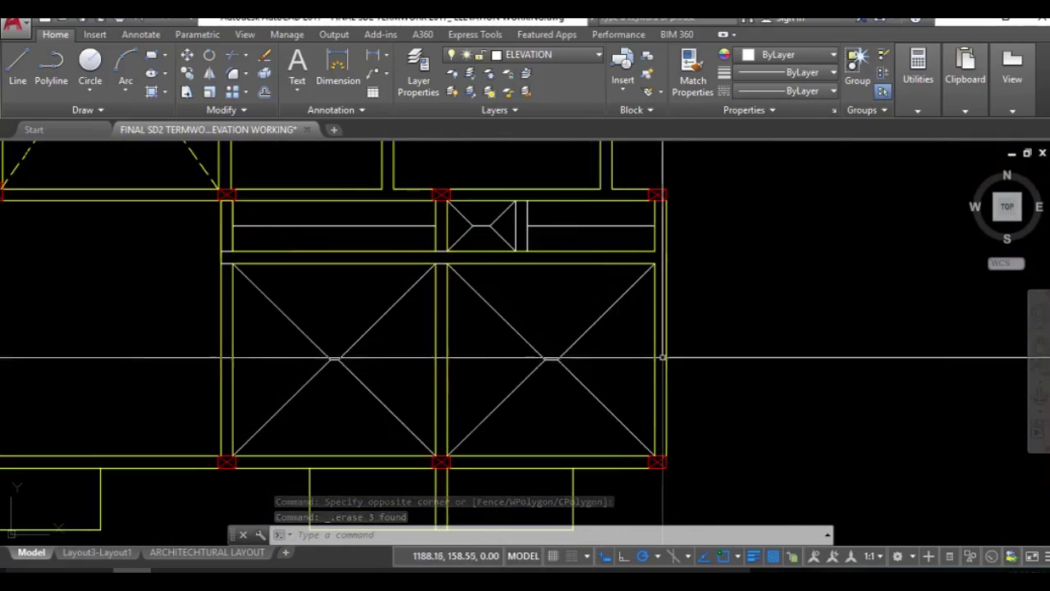
pyautogui.scroll(3, 663, 356)
pyautogui.click(548, 234)
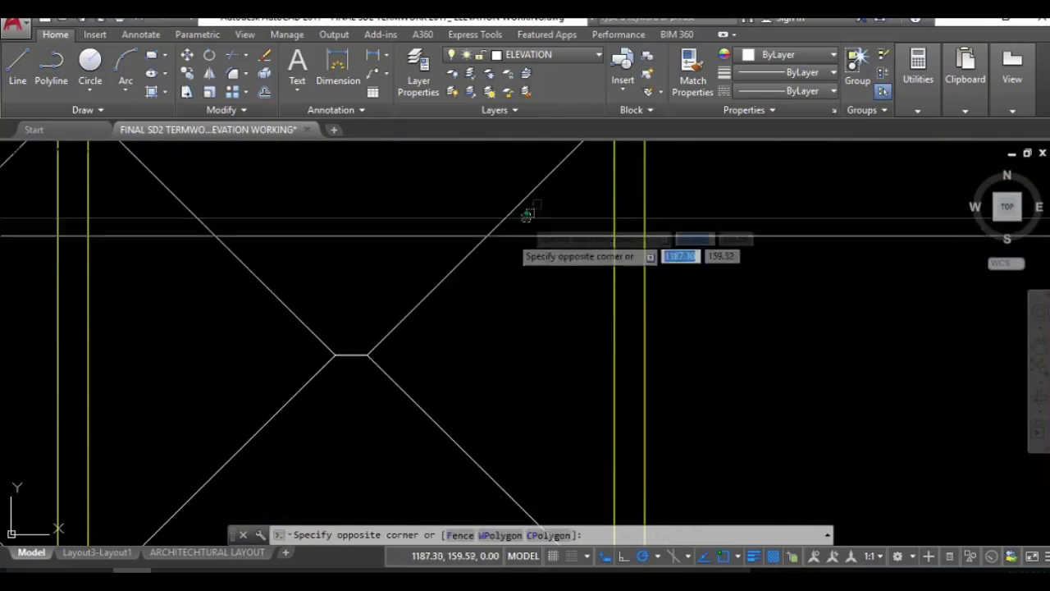
pyautogui.click(484, 262)
pyautogui.click(515, 310)
pyautogui.press('Escape')
pyautogui.press('Escape')
pyautogui.press('Escape')
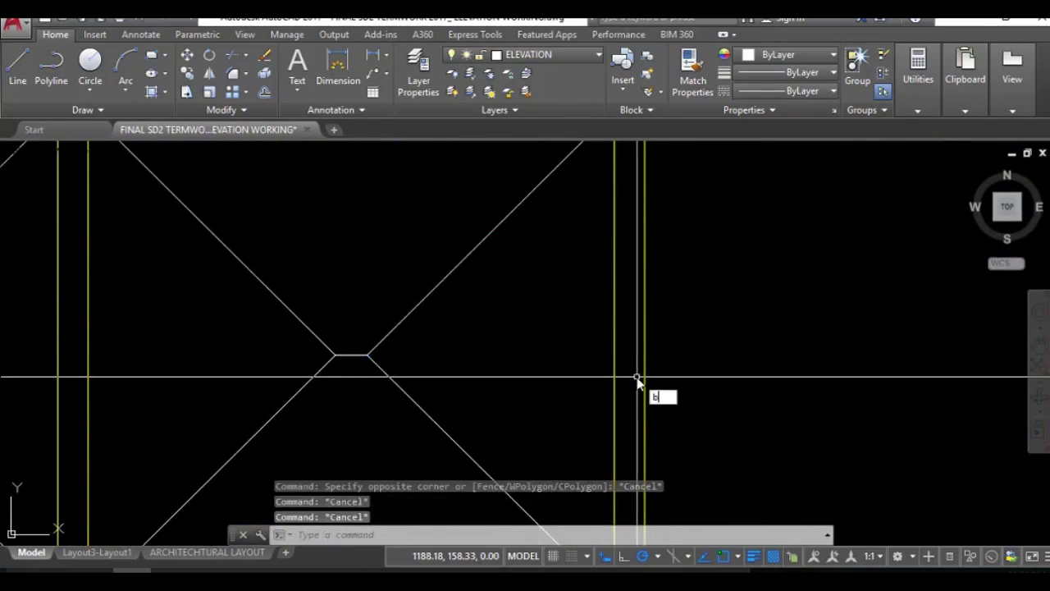
# Step: Create a polyline boundary around the right triangular area of the large right-hand panel
pyautogui.press('Return')
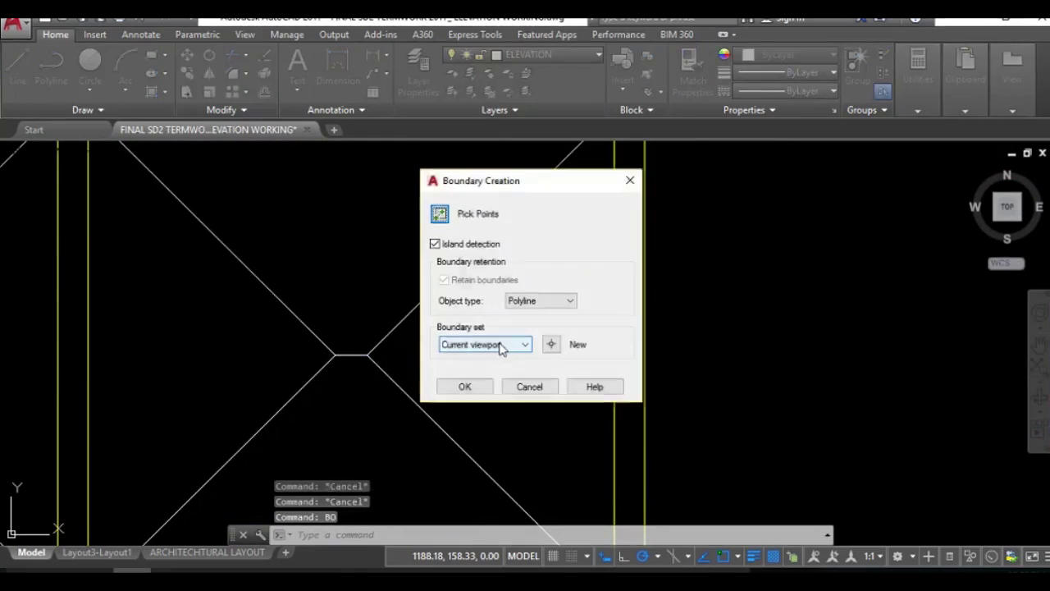
pyautogui.click(440, 213)
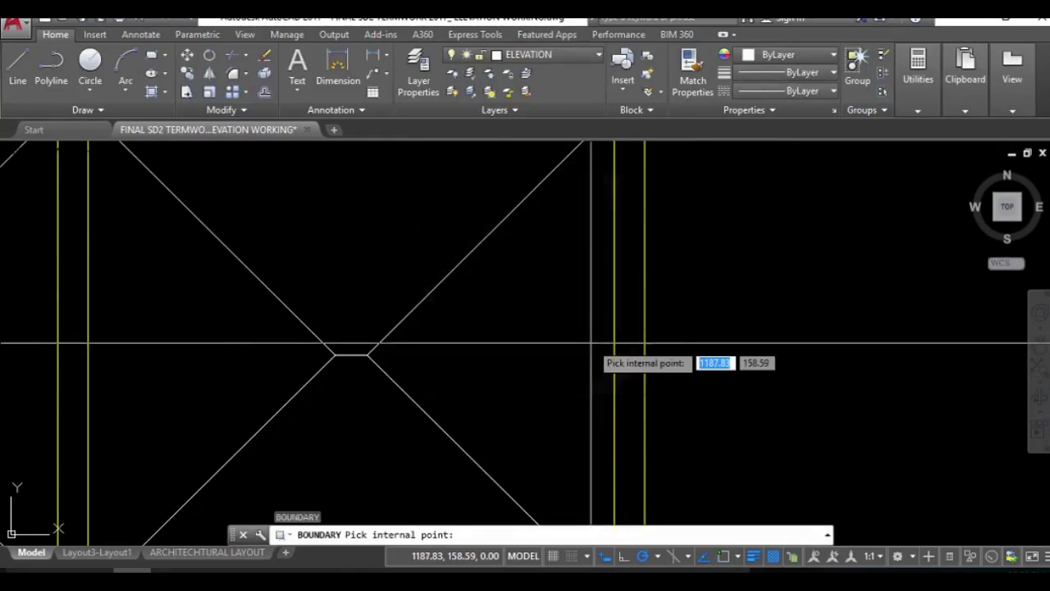
pyautogui.click(533, 348)
pyautogui.scroll(-4, 543, 337)
pyautogui.press('Return')
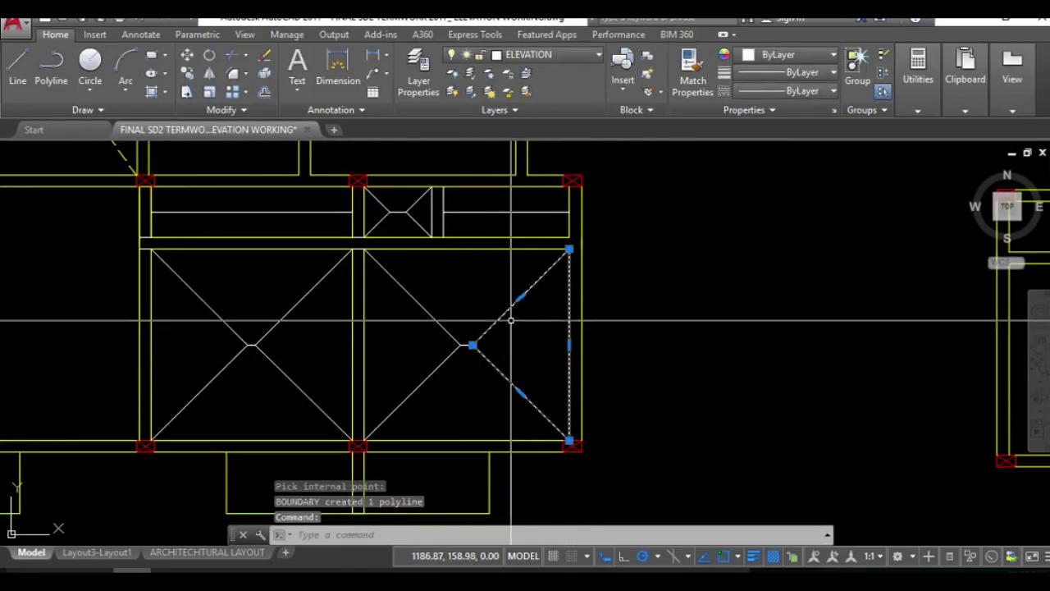
# Step: List the right triangle's boundary properties and paste its area value, 3.55, as a text label inside the triangle
pyautogui.scroll(2, 457, 320)
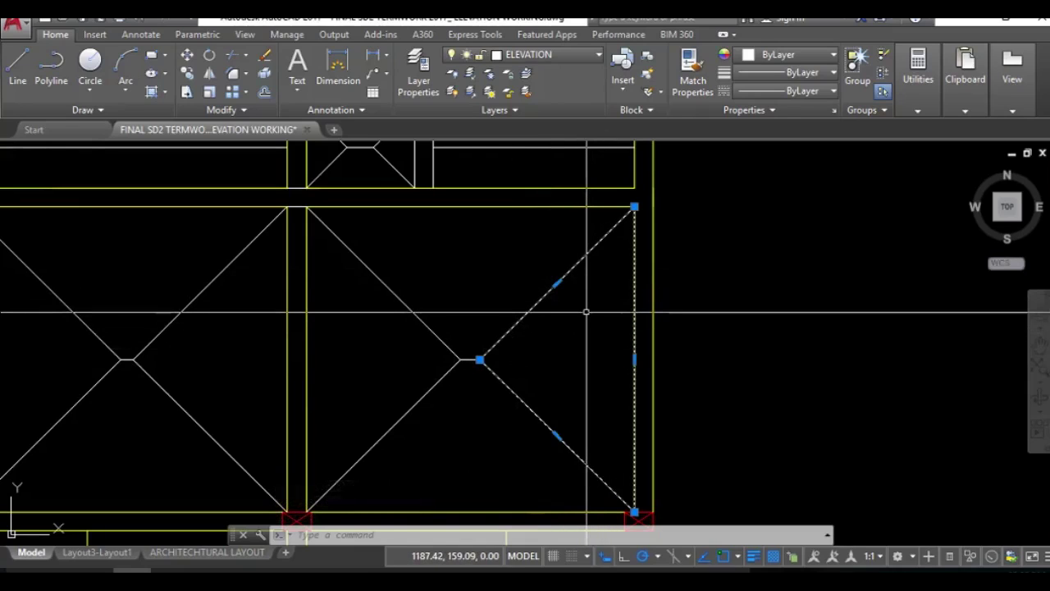
pyautogui.write('li')
pyautogui.press('Return')
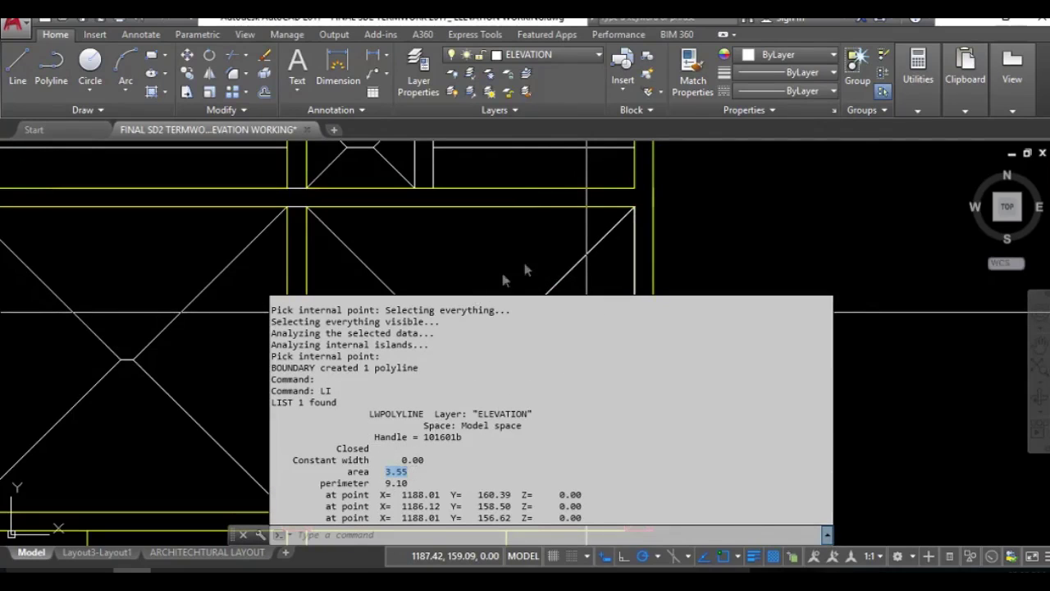
pyautogui.click(597, 256)
pyautogui.hotkey('ctrl', 'v')
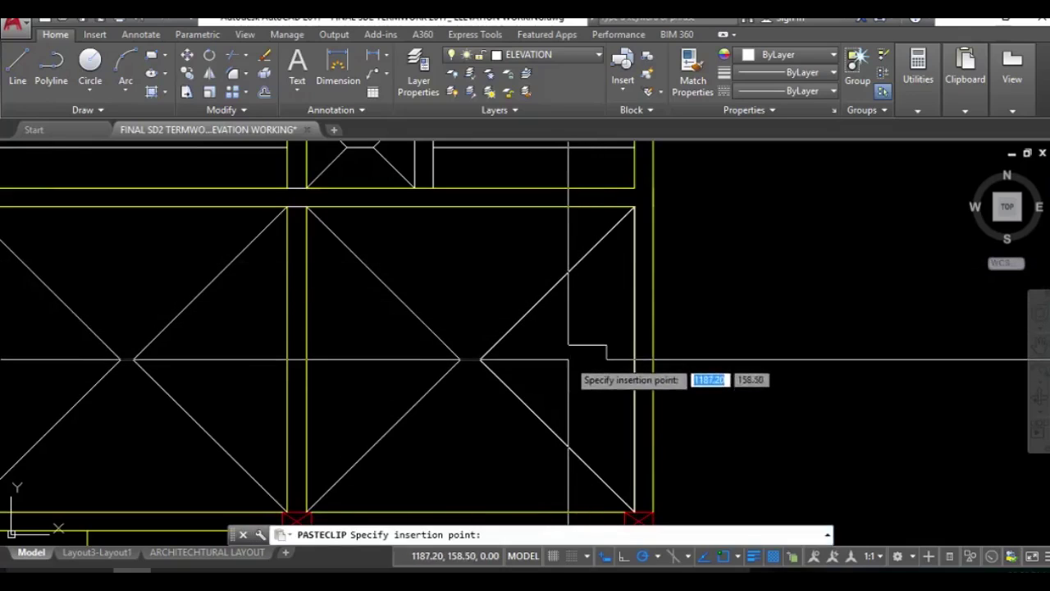
pyautogui.scroll(-5, 568, 358)
pyautogui.press('Escape')
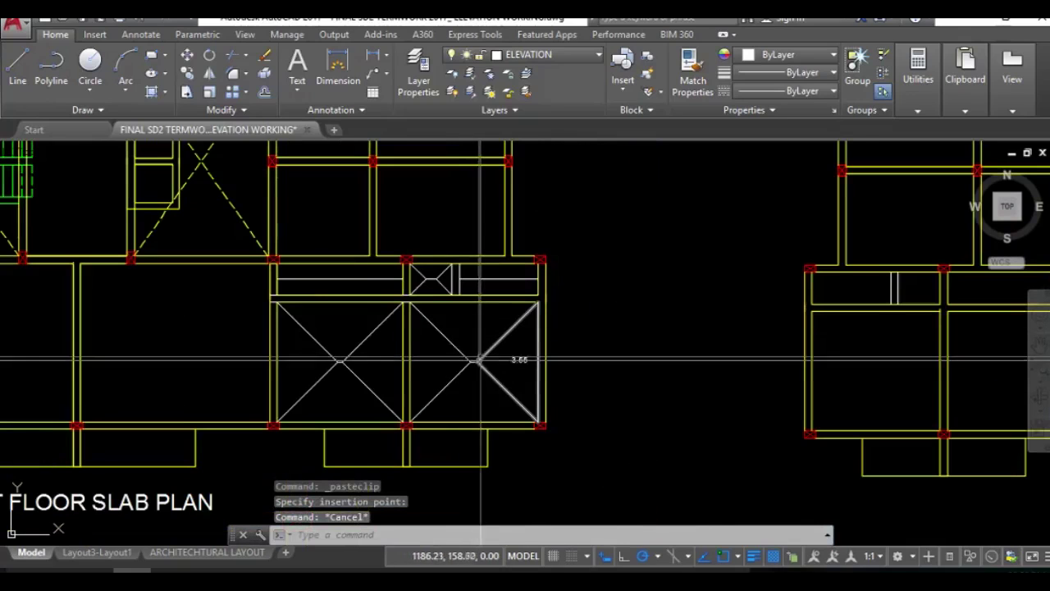
# Step: Create a polyline boundary around the upper trapezoidal area of the large right-hand panel
pyautogui.scroll(4, 405, 357)
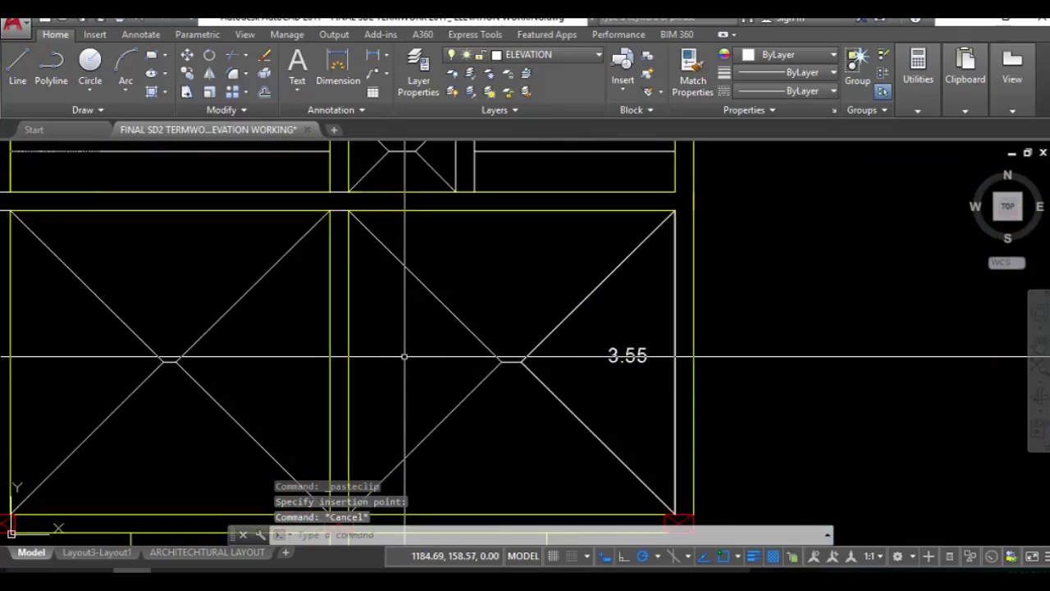
pyautogui.write('bo')
pyautogui.press('Return')
pyautogui.click(441, 214)
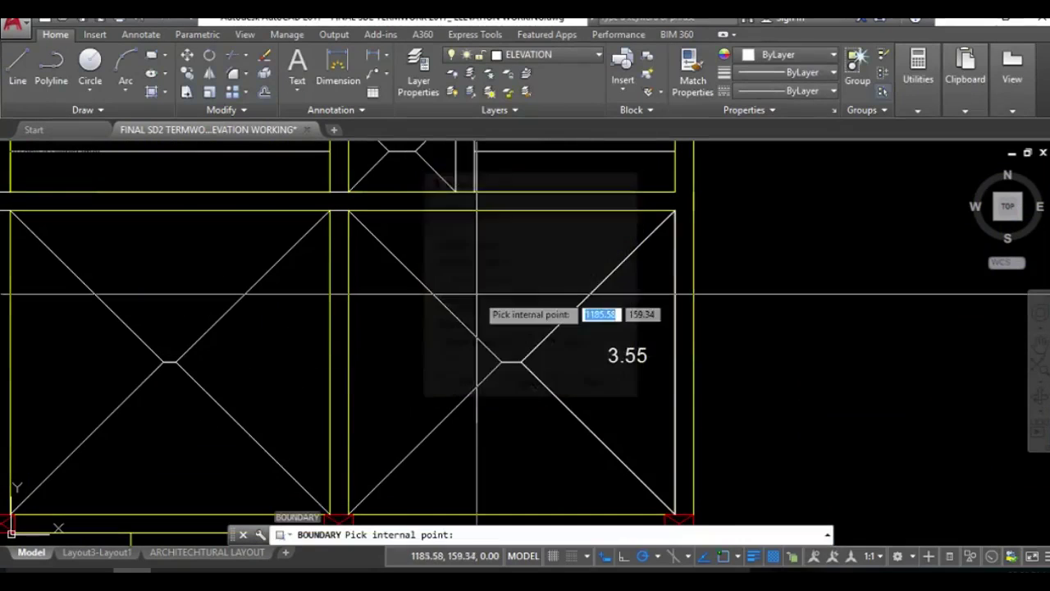
pyautogui.click(502, 277)
pyautogui.press('Return')
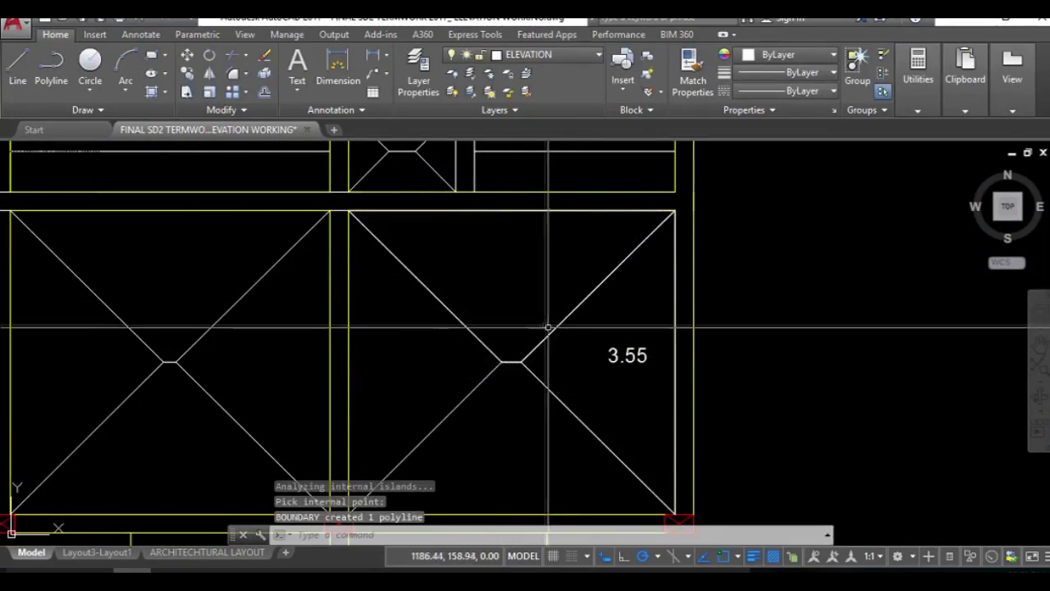
# Step: List the upper trapezoid's boundary properties and paste its area value, 4.01, as a text label inside the trapezoid
pyautogui.click(554, 329)
pyautogui.write('li')
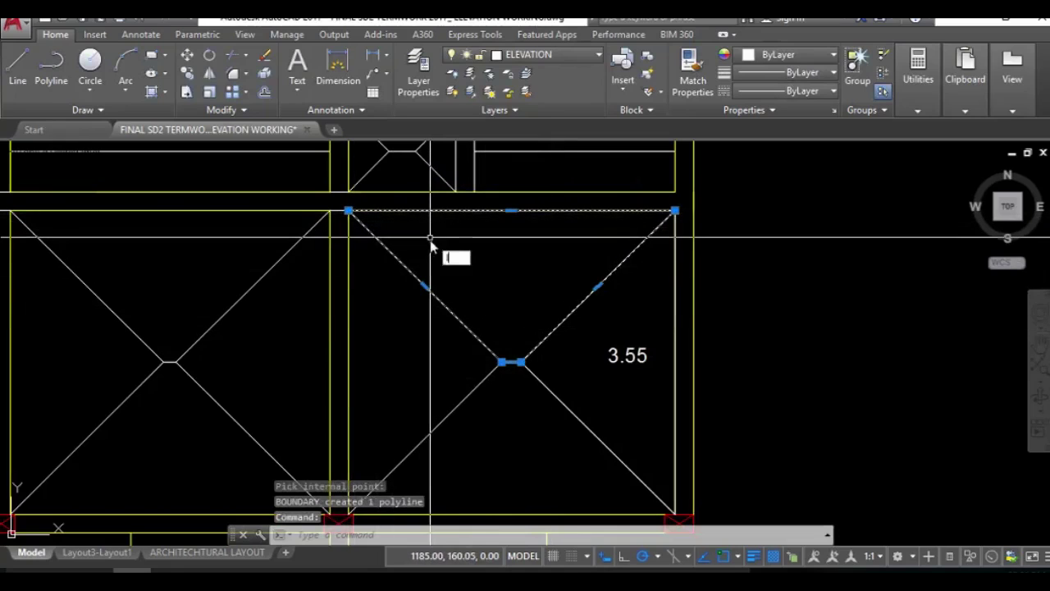
pyautogui.press('Return')
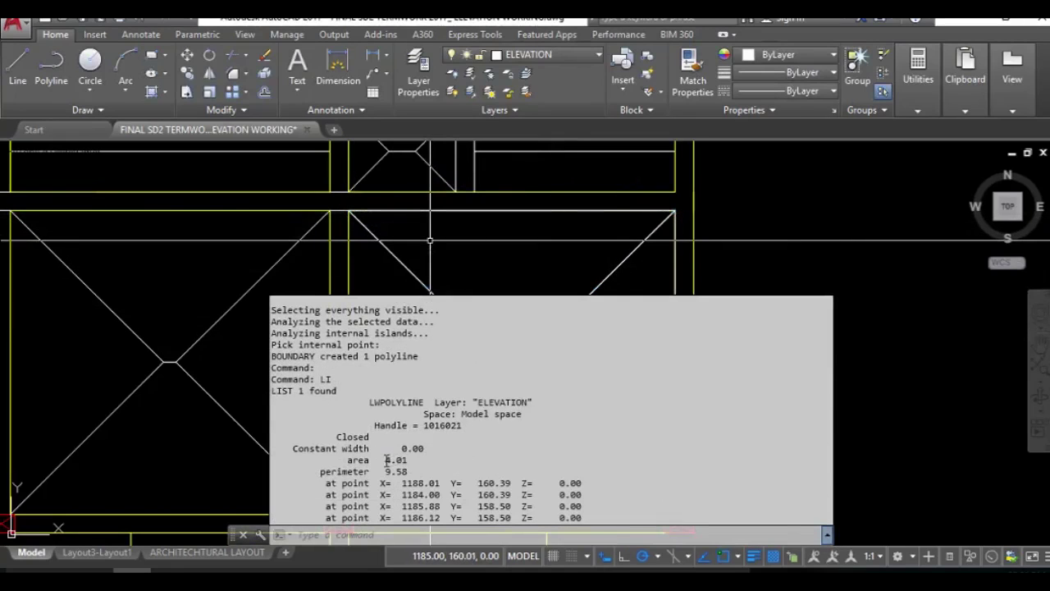
pyautogui.hotkey('ctrl', 'v')
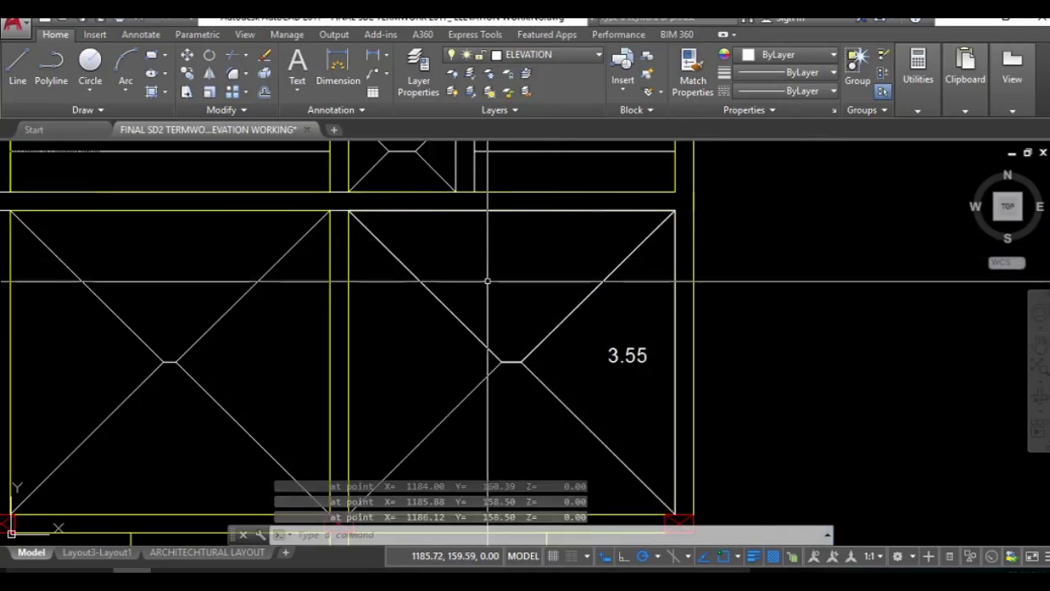
pyautogui.click(497, 282)
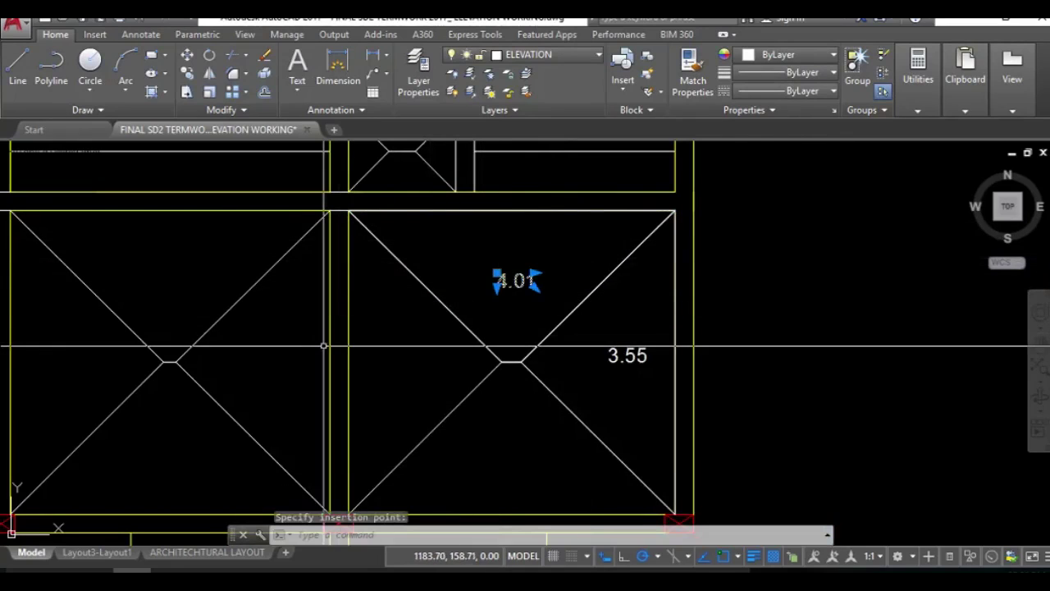
pyautogui.scroll(-2, 609, 300)
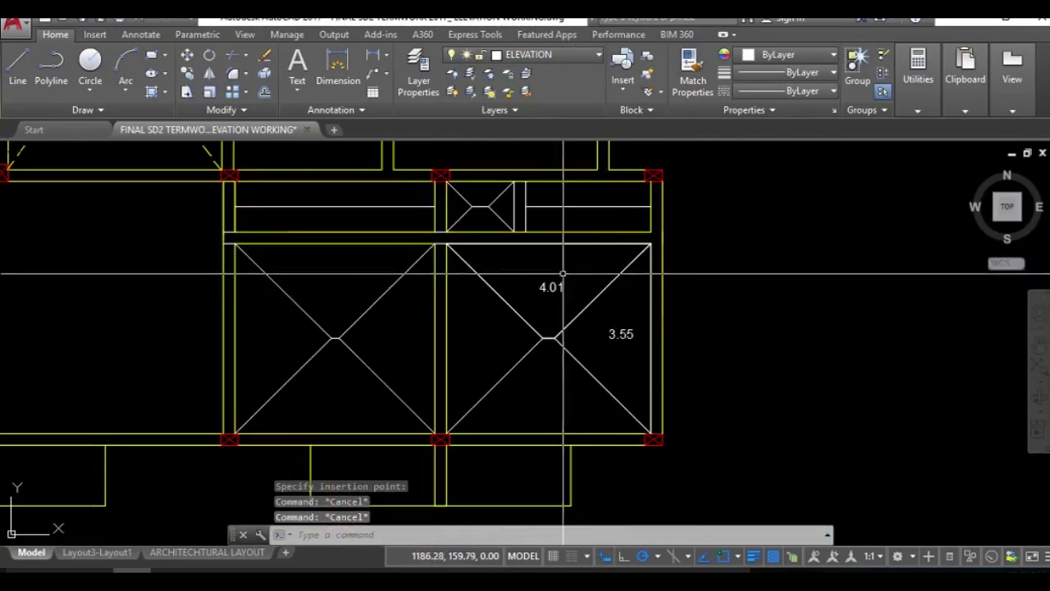
# Step: Create a polyline boundary around the upper half of the narrow left-hand panel
pyautogui.scroll(4, 465, 185)
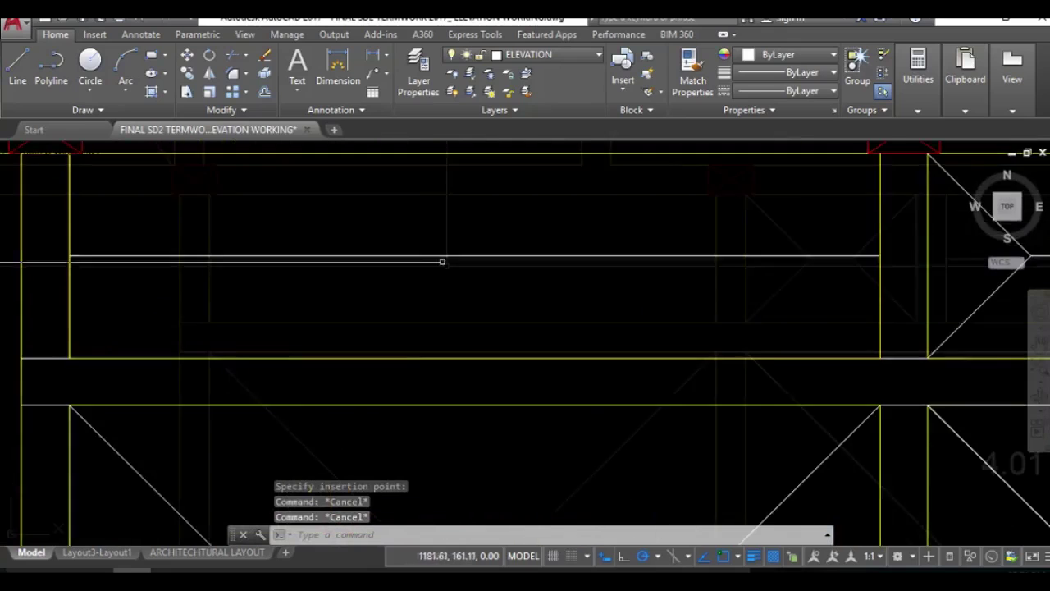
pyautogui.press('Return')
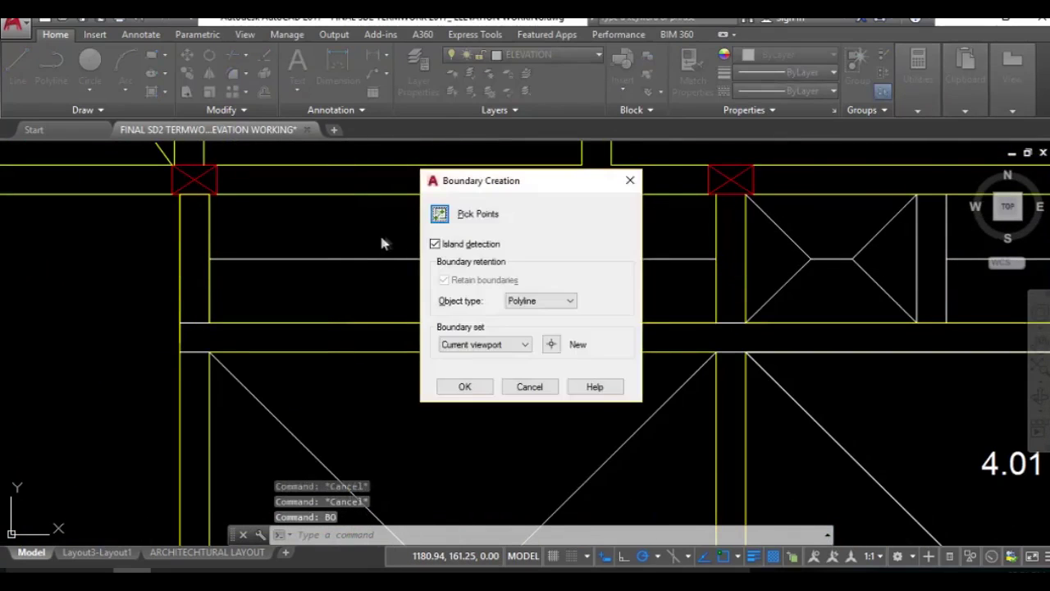
pyautogui.click(441, 214)
pyautogui.click(367, 247)
pyautogui.press('Return')
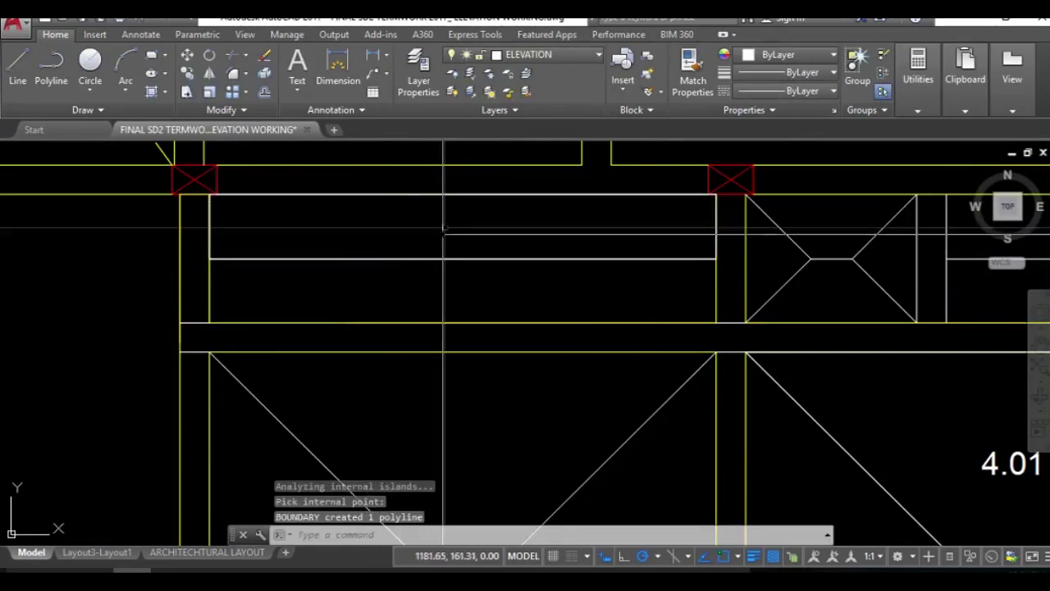
# Step: List the narrow panel's upper-half boundary and paste its area value, 1.96, as a text label inside that half
pyautogui.click(452, 195)
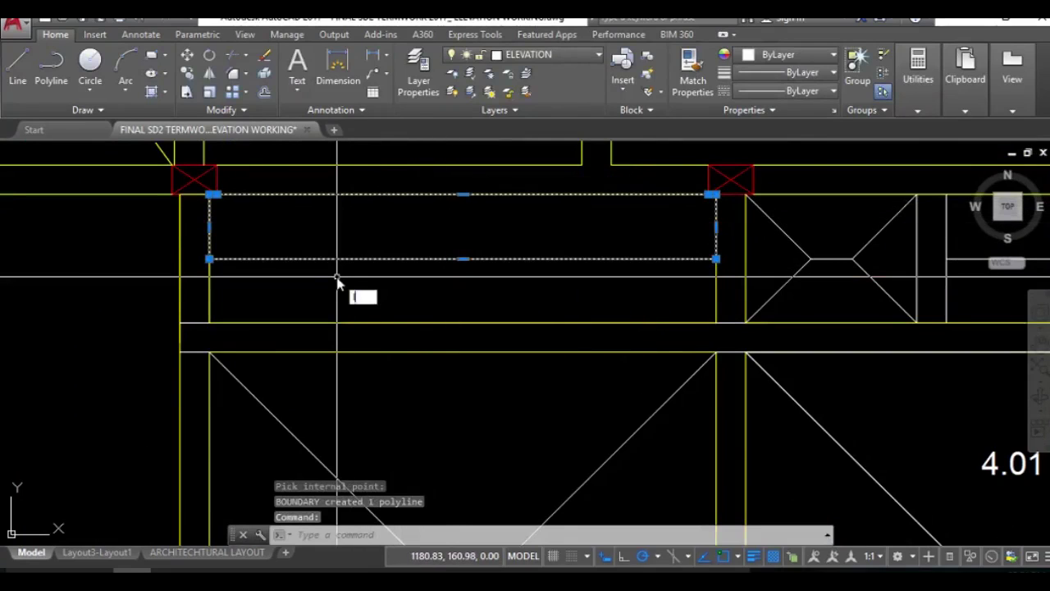
pyautogui.write('li')
pyautogui.press('Return')
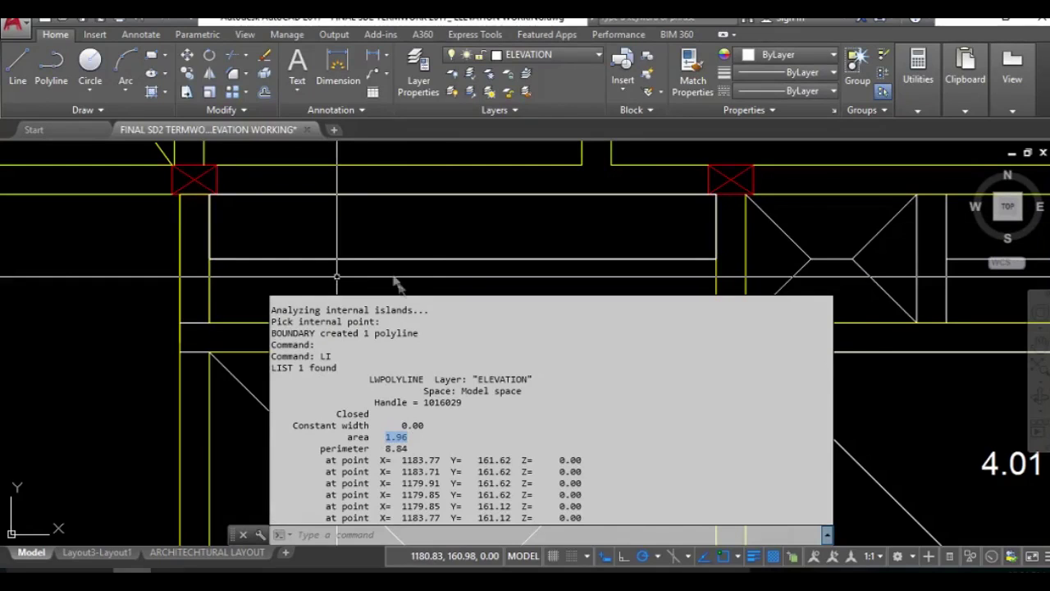
pyautogui.hotkey('ctrl', 'v')
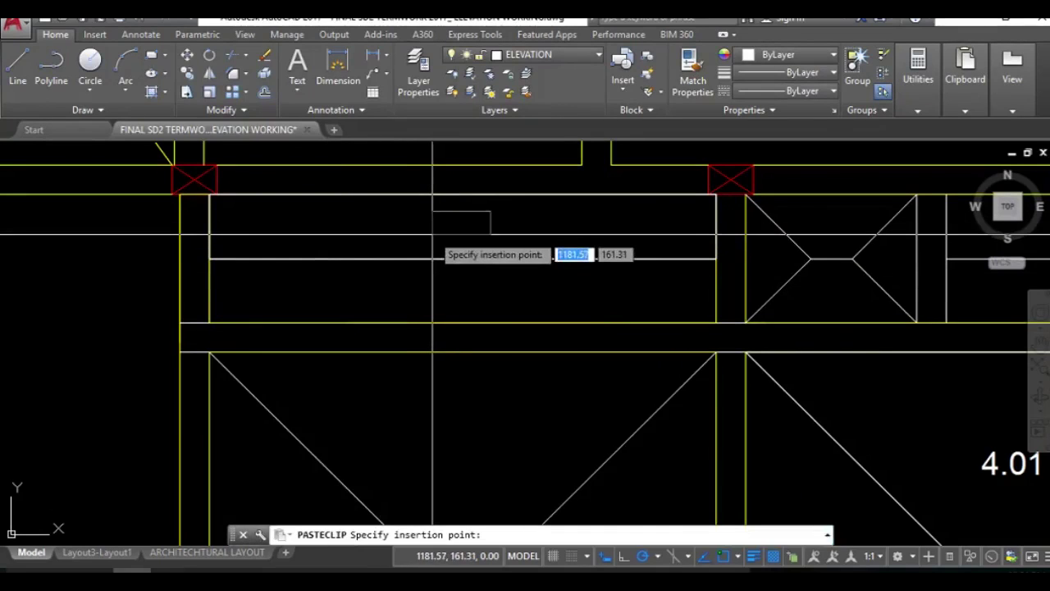
pyautogui.click(433, 235)
pyautogui.press('Escape')
pyautogui.scroll(-3, 459, 238)
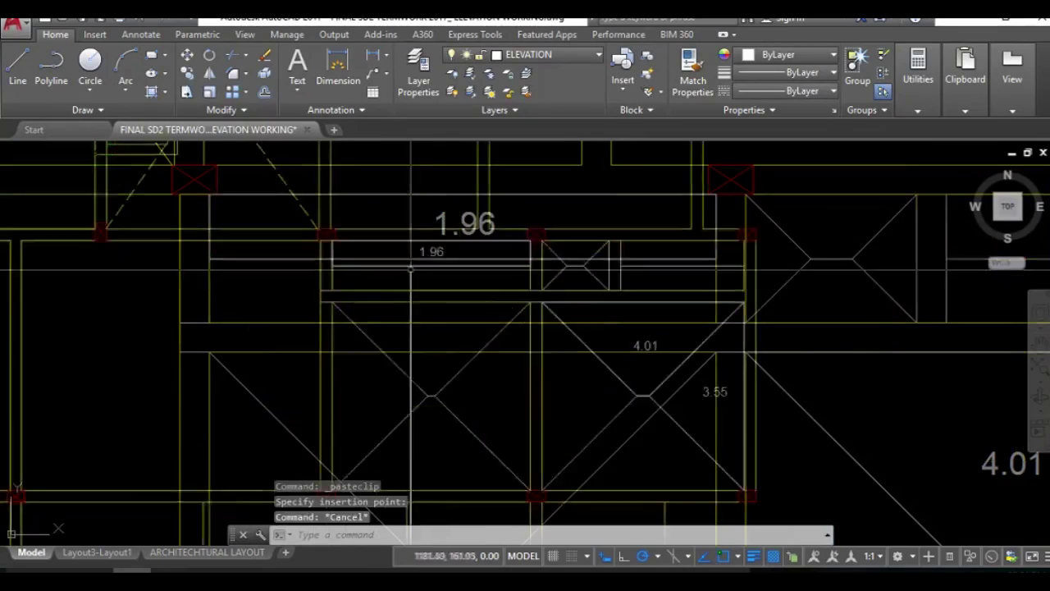
# Step: Draw a short vertical line near the upper beam inside the 4.01 trapezoid as the shaft of a load arrow
pyautogui.scroll(2, 568, 256)
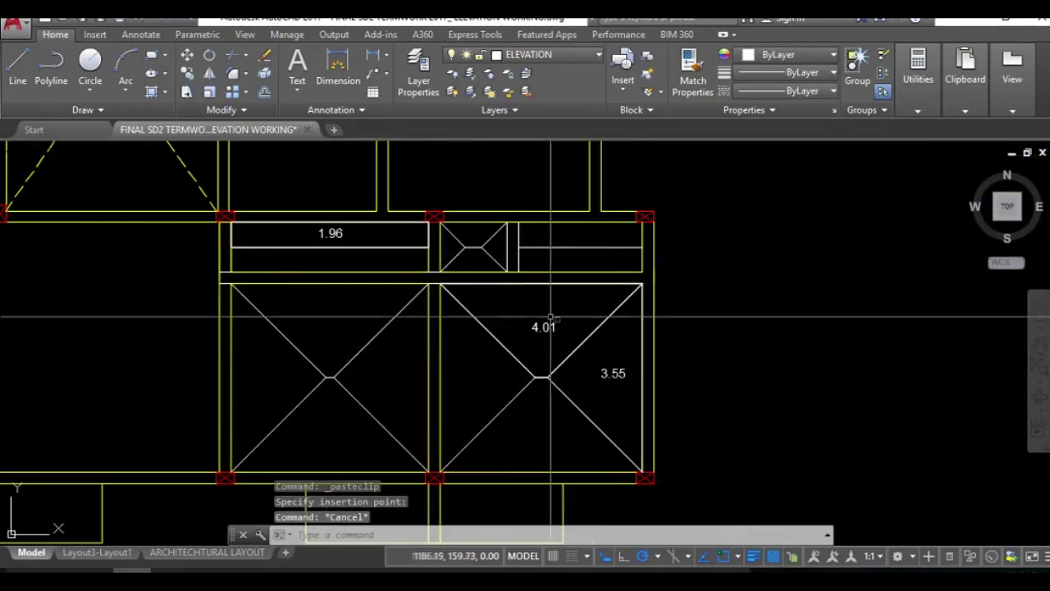
pyautogui.click(543, 376)
pyautogui.press('Escape')
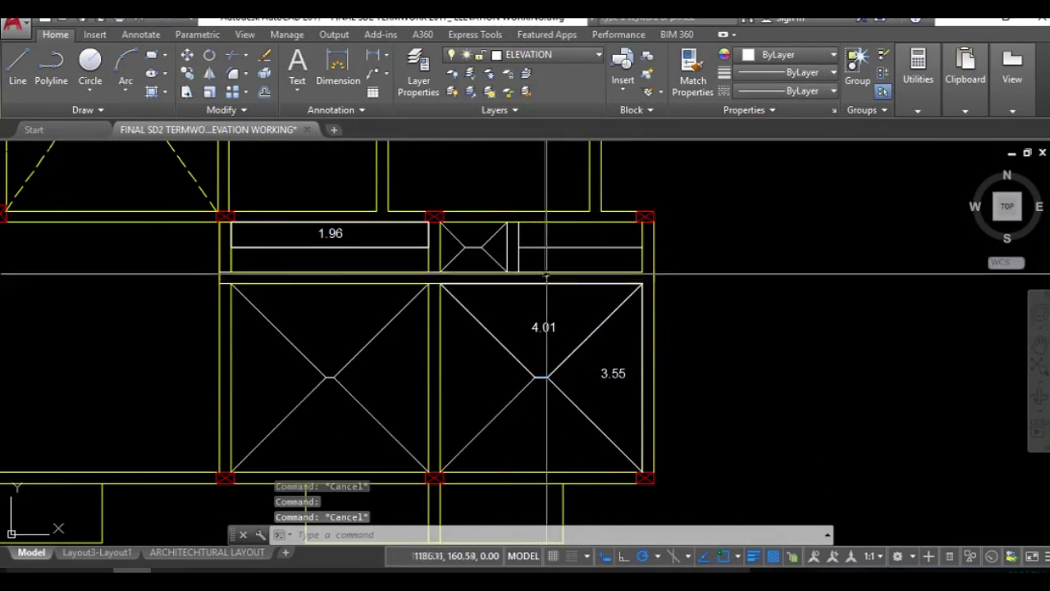
pyautogui.press('l')
pyautogui.press('Return')
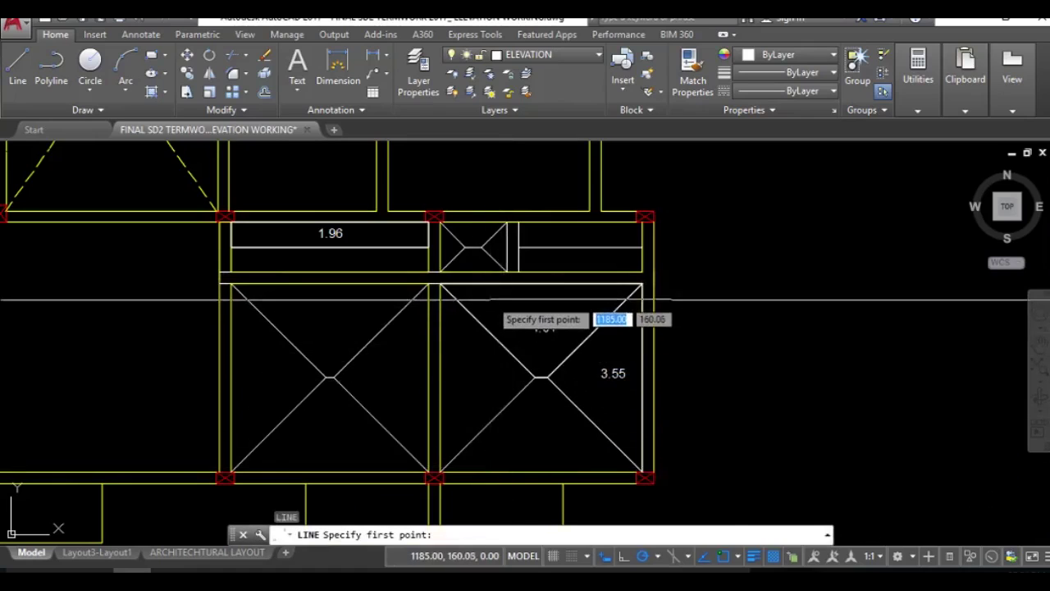
pyautogui.scroll(3, 542, 308)
pyautogui.click(518, 309)
pyautogui.click(518, 256)
pyautogui.press('Return')
pyautogui.press('Return')
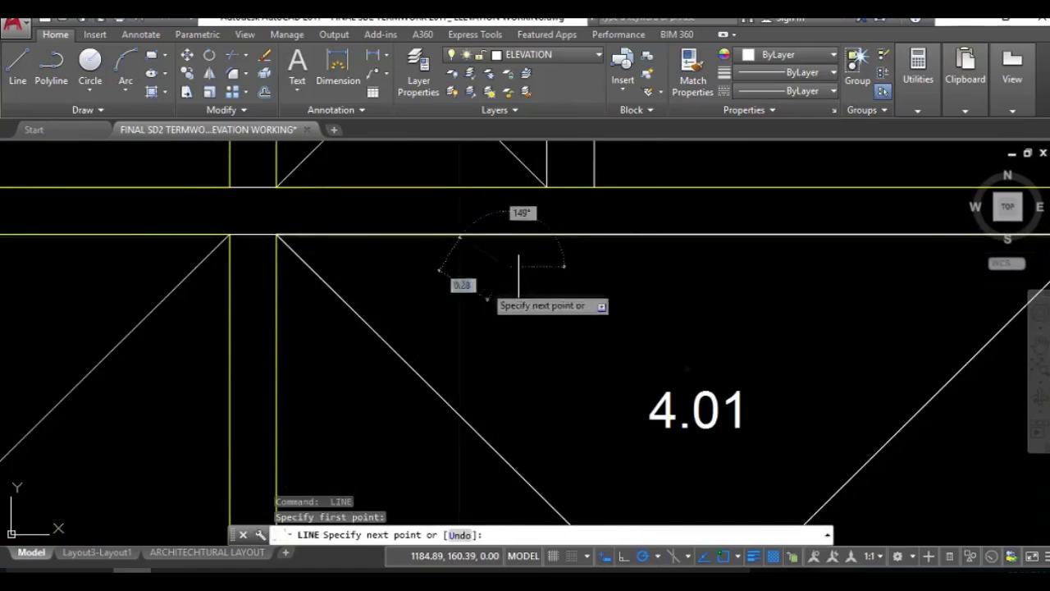
pyautogui.press('Escape')
# Step: Add two short diagonal lines meeting at the shaft's upper end to form an arrowhead pointing at the upper beam
pyautogui.scroll(2, 497, 260)
pyautogui.press('space')
pyautogui.click(553, 247)
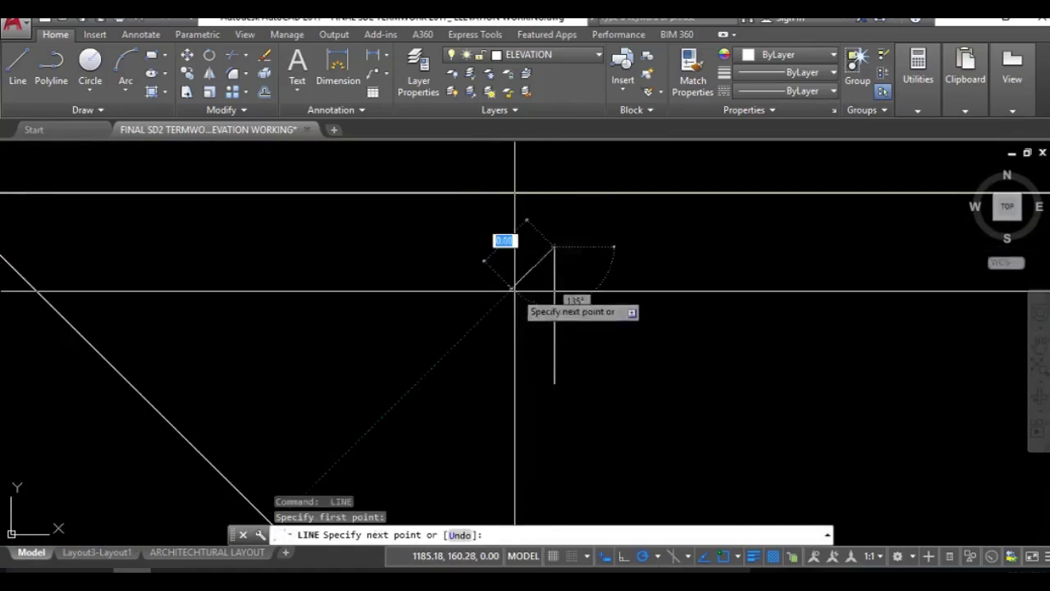
pyautogui.click(515, 289)
pyautogui.press('space')
pyautogui.press('space')
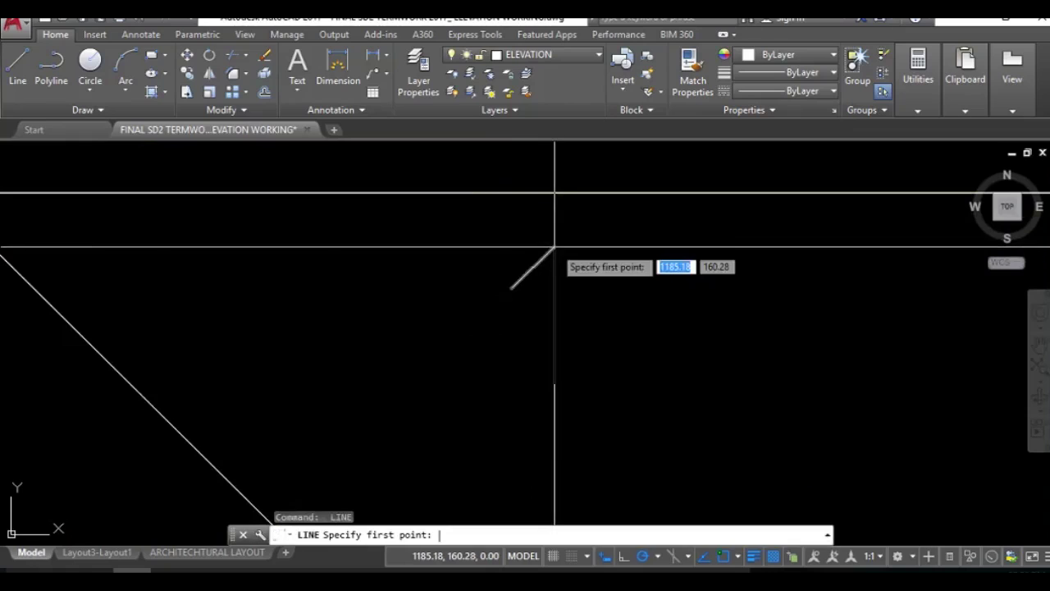
pyautogui.click(591, 284)
pyautogui.scroll(-2, 591, 279)
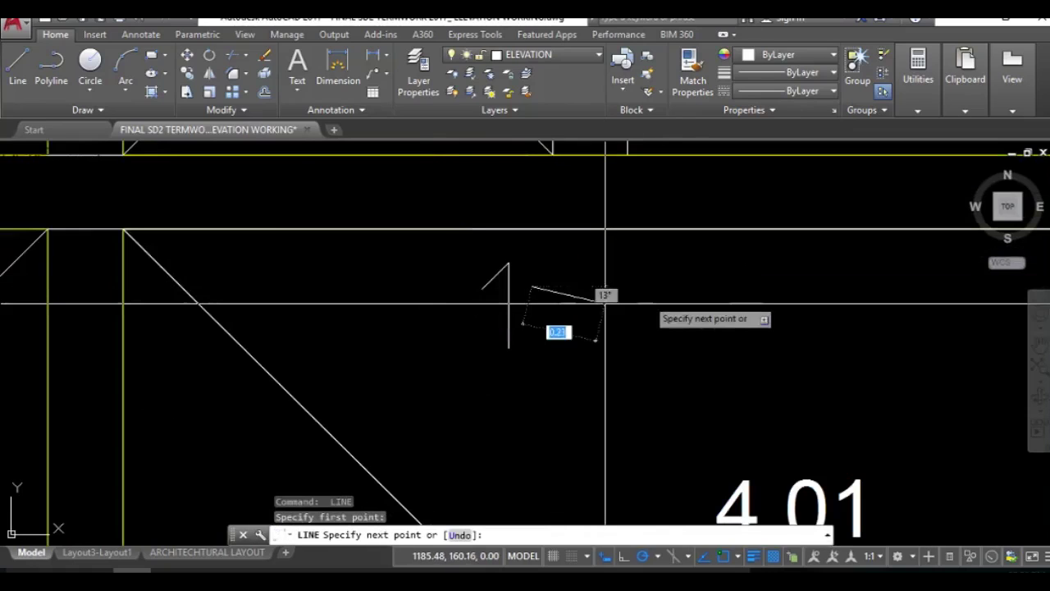
pyautogui.click(508, 264)
pyautogui.press('space')
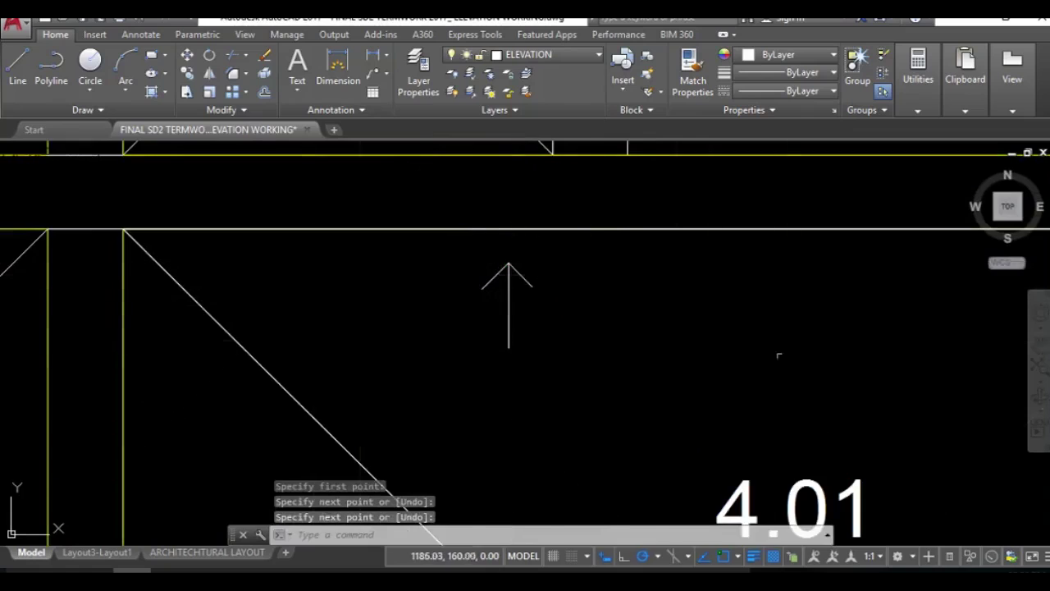
# Step: Draw a short horizontal line above the 3.55 label towards the right-hand beam as the shaft of a load arrow
pyautogui.scroll(-5, 778, 353)
pyautogui.scroll(2, 722, 351)
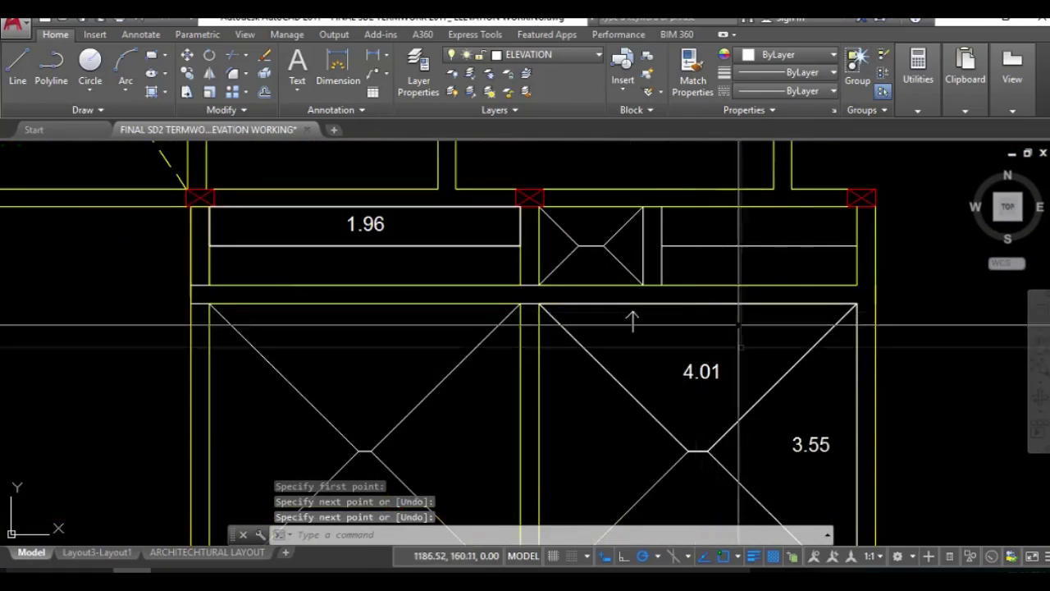
pyautogui.press('space')
pyautogui.click(793, 410)
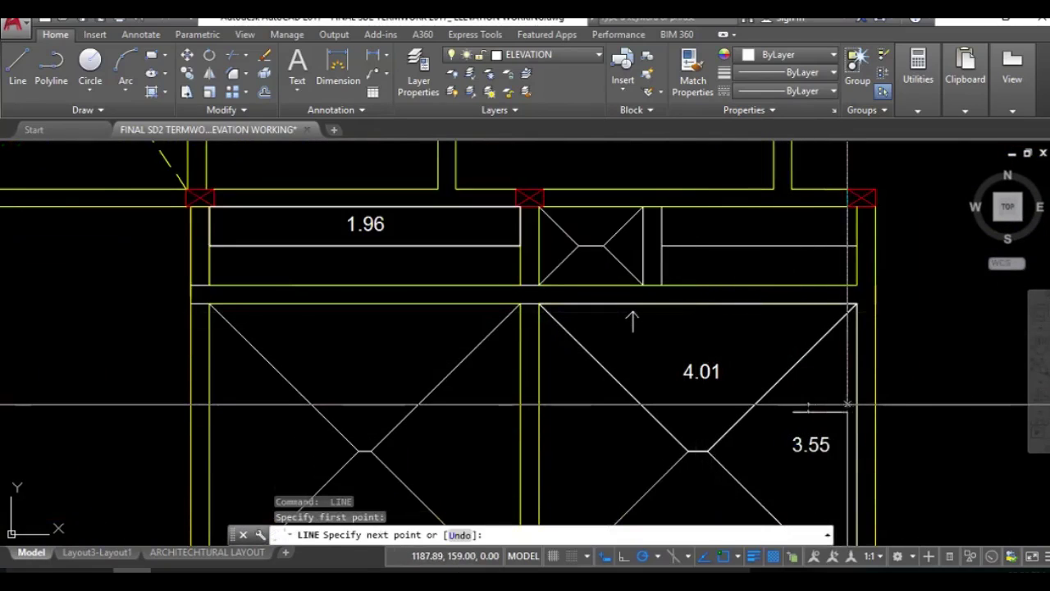
pyautogui.click(847, 407)
pyautogui.press('space')
# Step: Add two short diagonal lines at the horizontal shaft's right end to form an arrowhead pointing at the right-hand beam
pyautogui.press('space')
pyautogui.click(848, 412)
pyautogui.click(848, 412)
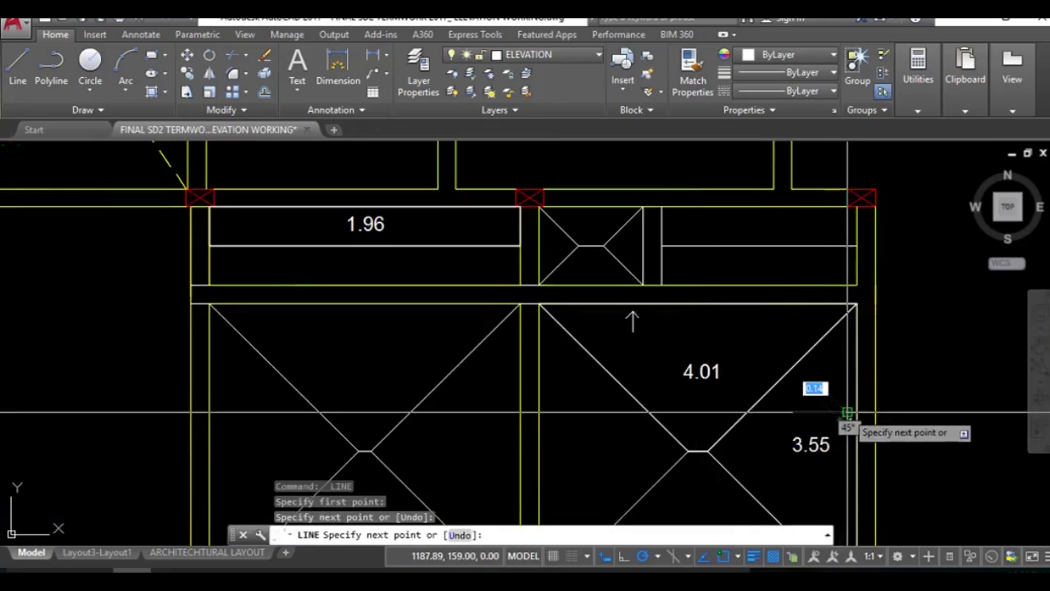
pyautogui.click(820, 416)
pyautogui.click(837, 333)
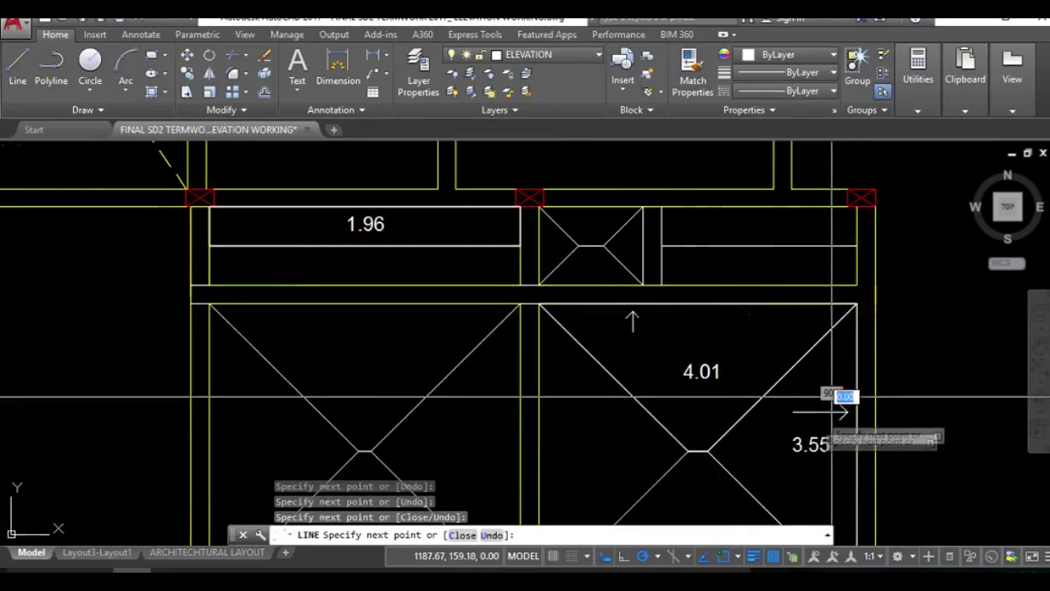
pyautogui.press('space')
# Step: Mirror the 3.55 label about a vertical line through the midpoint of the panel's short central line, keeping the original
pyautogui.scroll(-5, 811, 419)
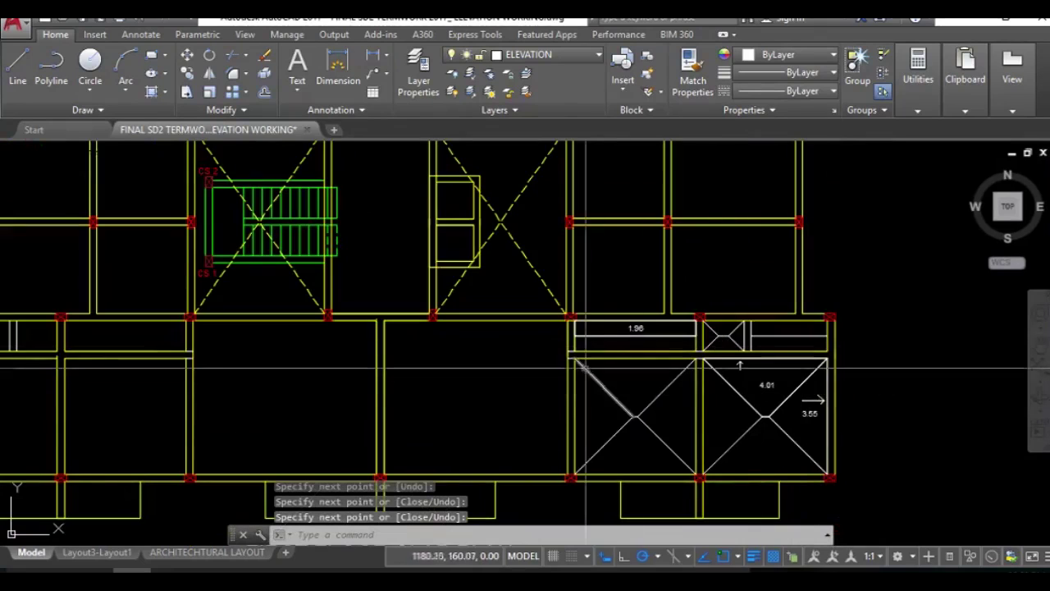
pyautogui.scroll(3, 772, 396)
pyautogui.scroll(-5, 777, 354)
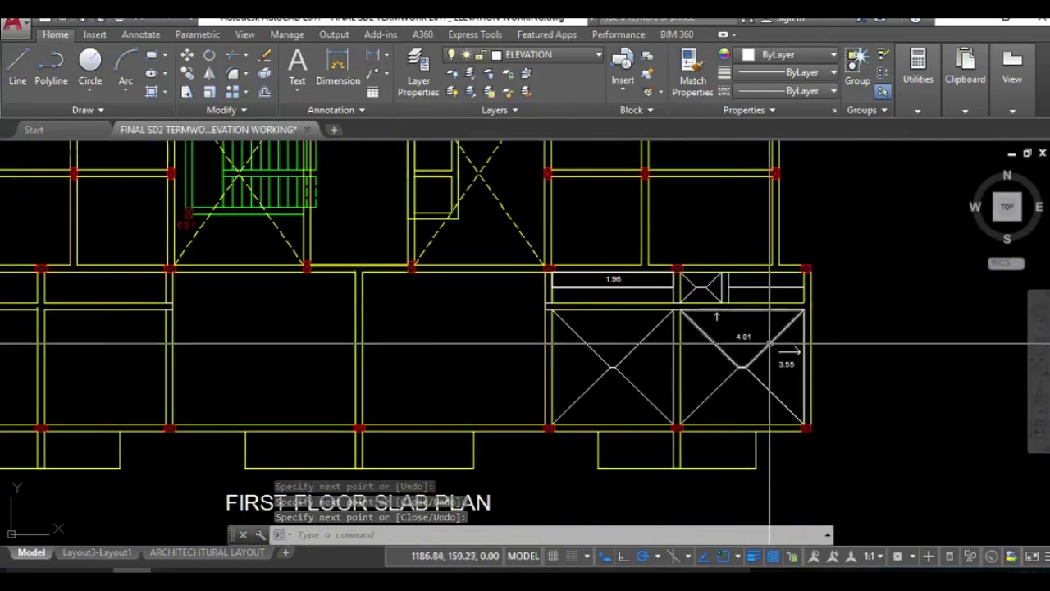
pyautogui.scroll(8, 825, 422)
pyautogui.click(837, 428)
pyautogui.write('mi')
pyautogui.press('space')
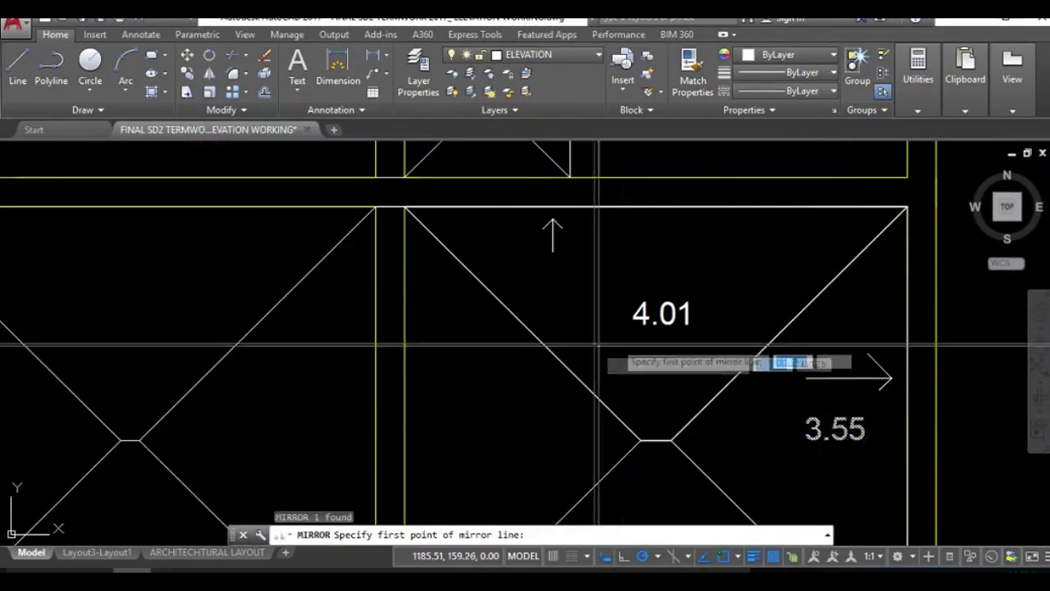
pyautogui.keyDown('shift'); pyautogui.rightClick(658, 412); pyautogui.keyUp('shift')
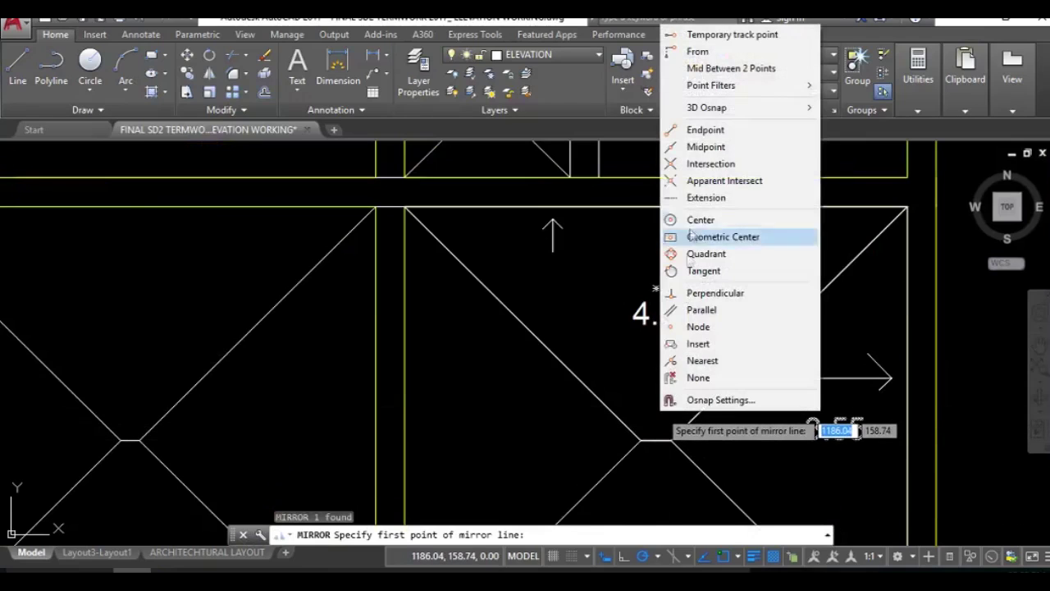
pyautogui.click(705, 147)
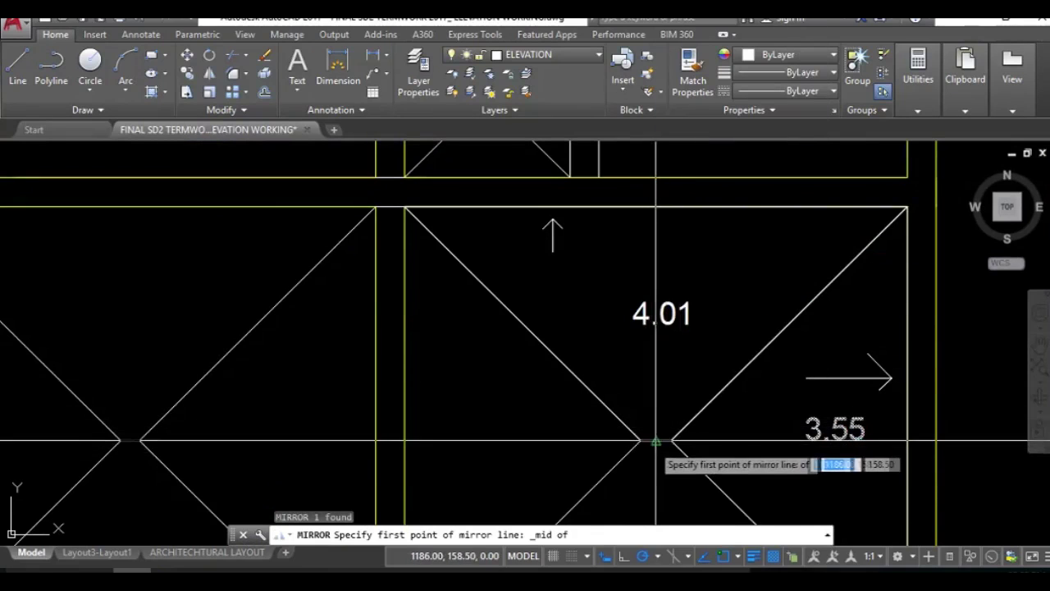
pyautogui.click(656, 441)
pyautogui.click(655, 474)
pyautogui.scroll(-3, 566, 296)
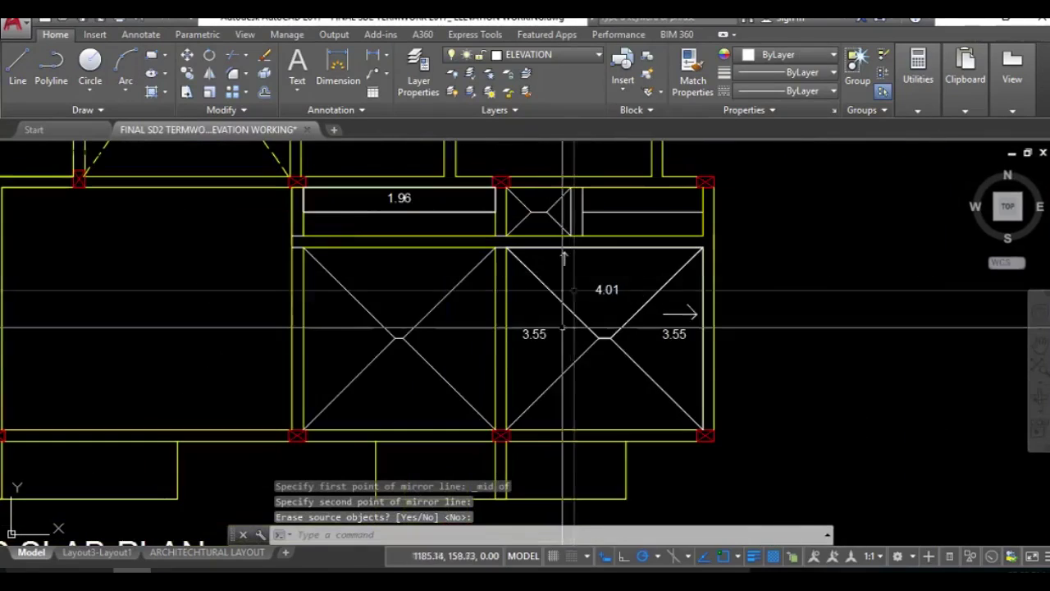
# Step: Mirror the 4.01 label about the panel's horizontal centre line into the lower trapezoid, keeping the original
pyautogui.press('Return')
pyautogui.click(619, 292)
pyautogui.click(583, 337)
pyautogui.press('Return')
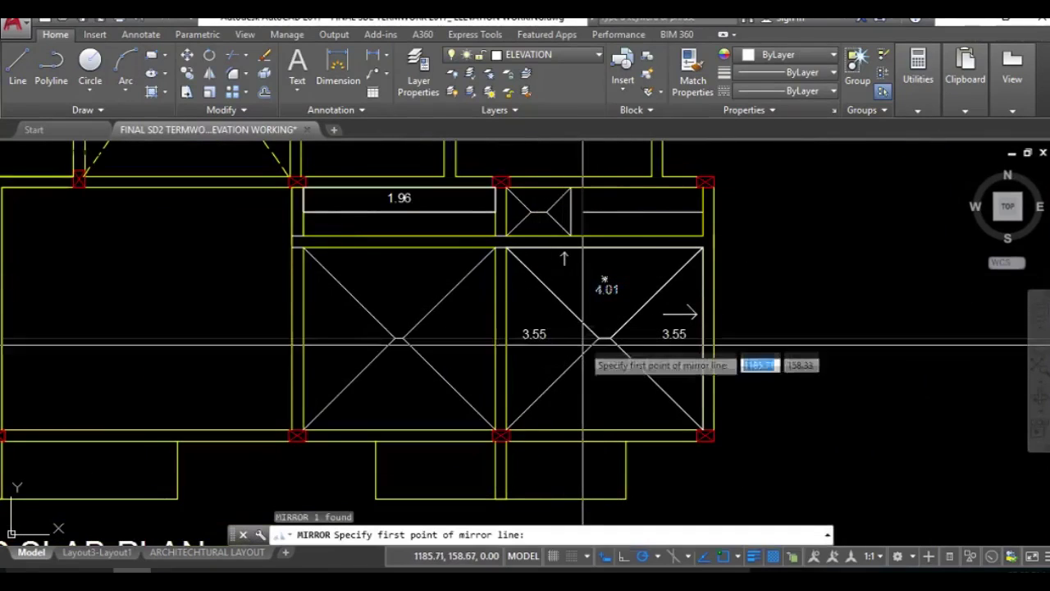
pyautogui.click(607, 338)
pyautogui.click(657, 337)
pyautogui.press('Return')
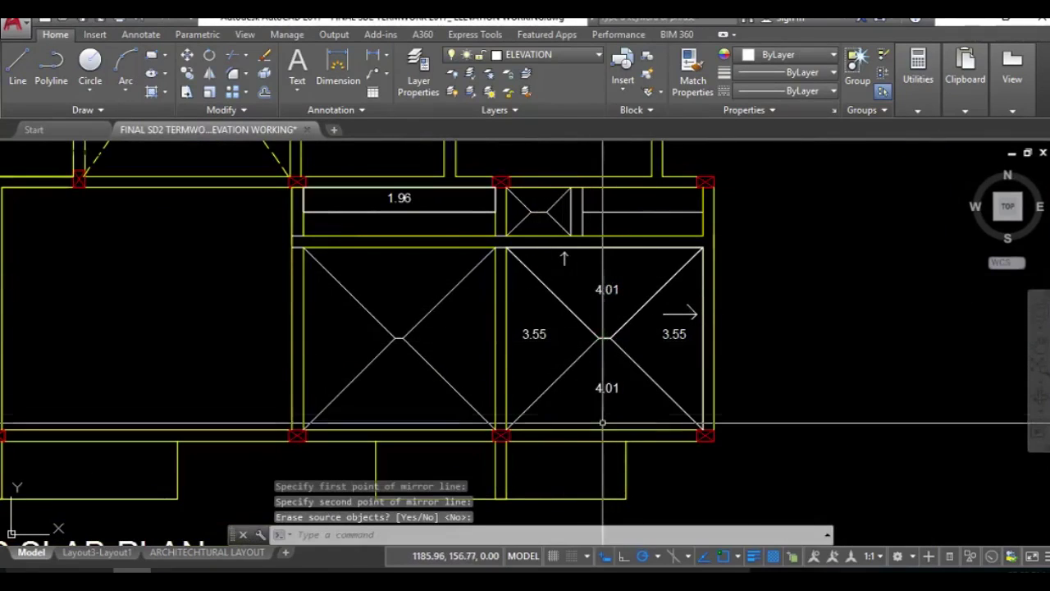
# Step: Switch to Excel 2013 and create a blank workbook
pyautogui.scroll(5, 679, 299)
pyautogui.scroll(-8, 656, 317)
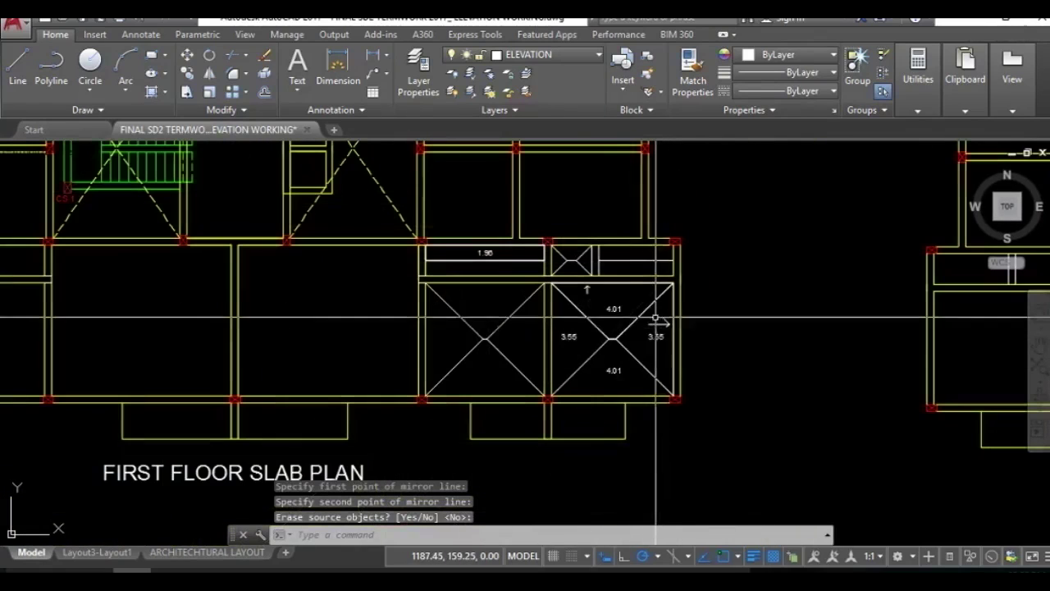
pyautogui.press('super')
pyautogui.press('super')
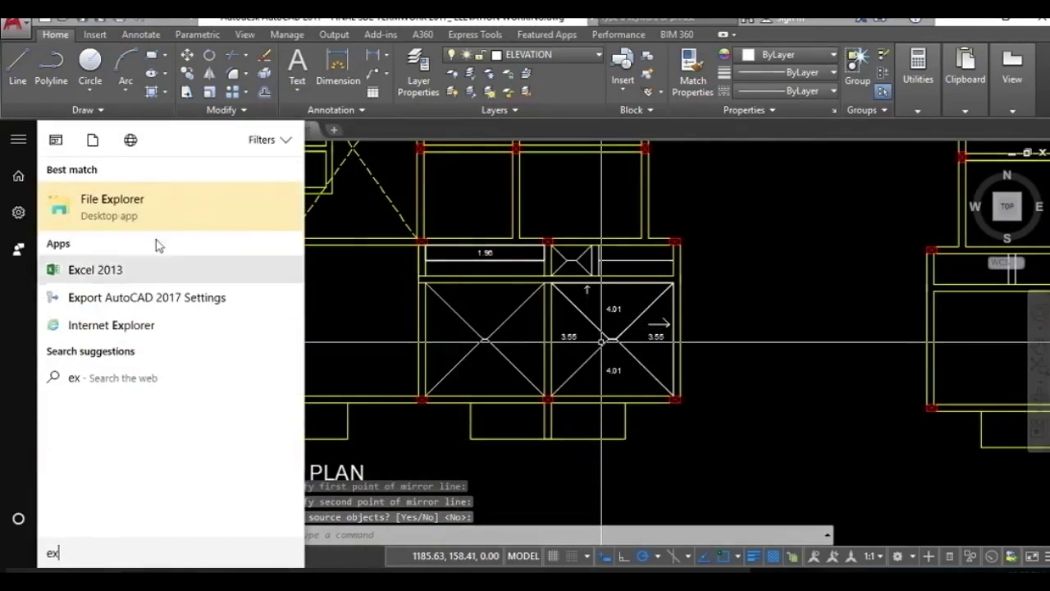
pyautogui.click(104, 270)
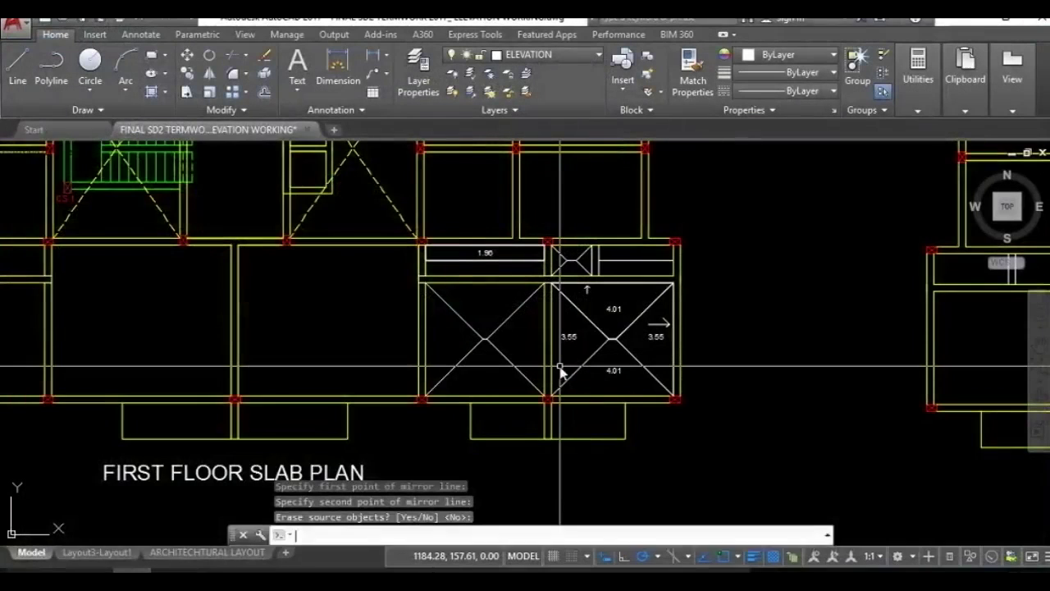
pyautogui.press('super')
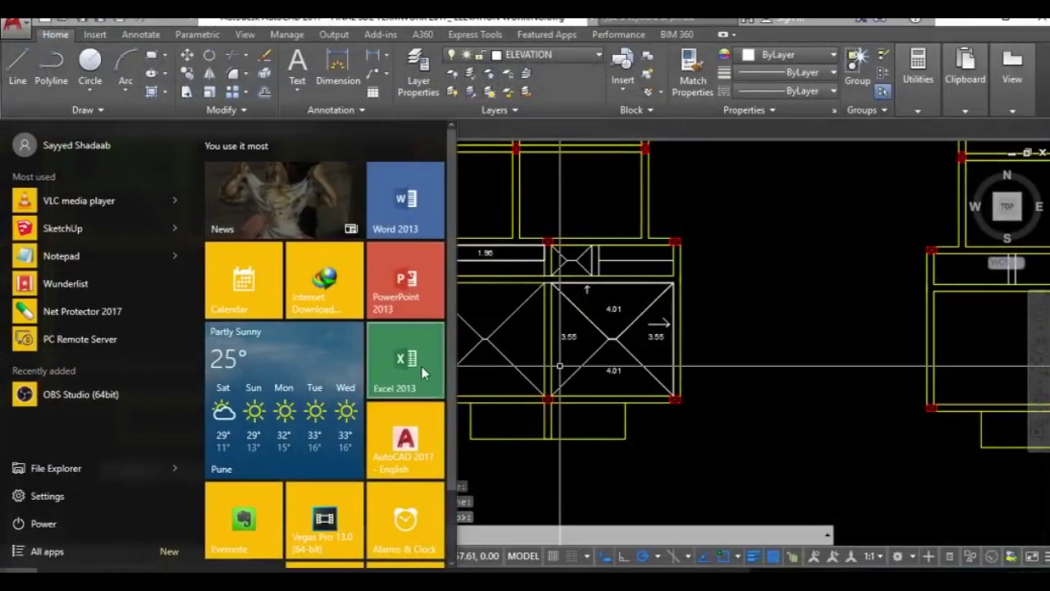
pyautogui.click(796, 402)
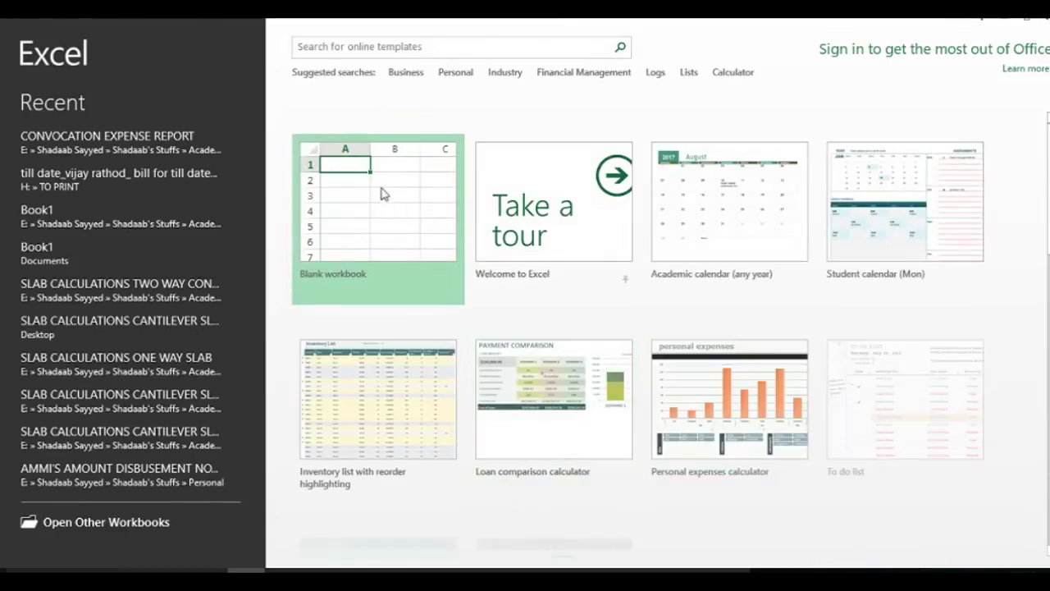
pyautogui.click(352, 204)
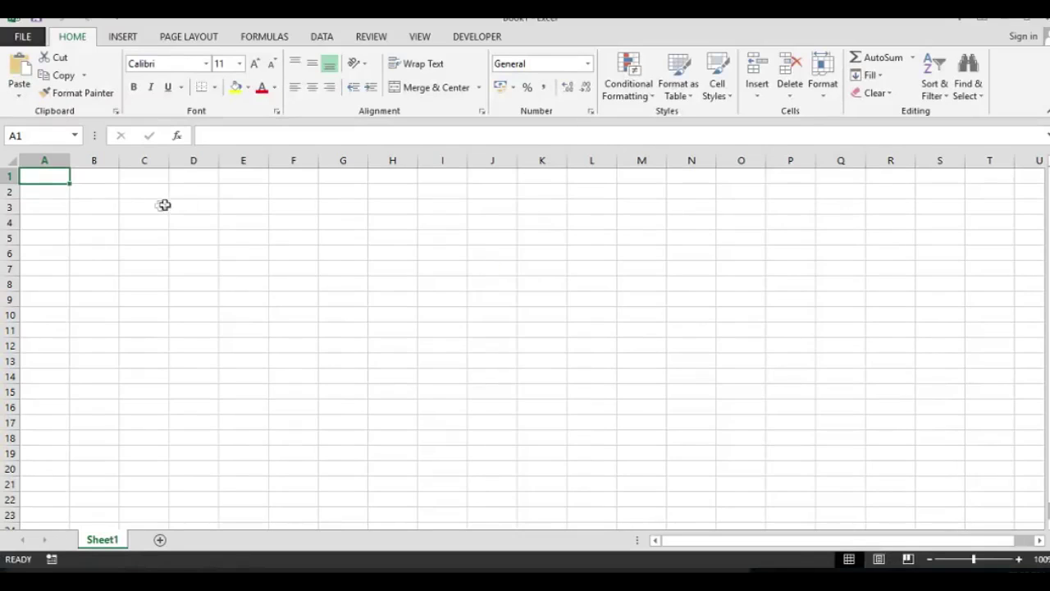
# Step: Enter the column heading INDENTITY in cell C3
pyautogui.click(123, 207)
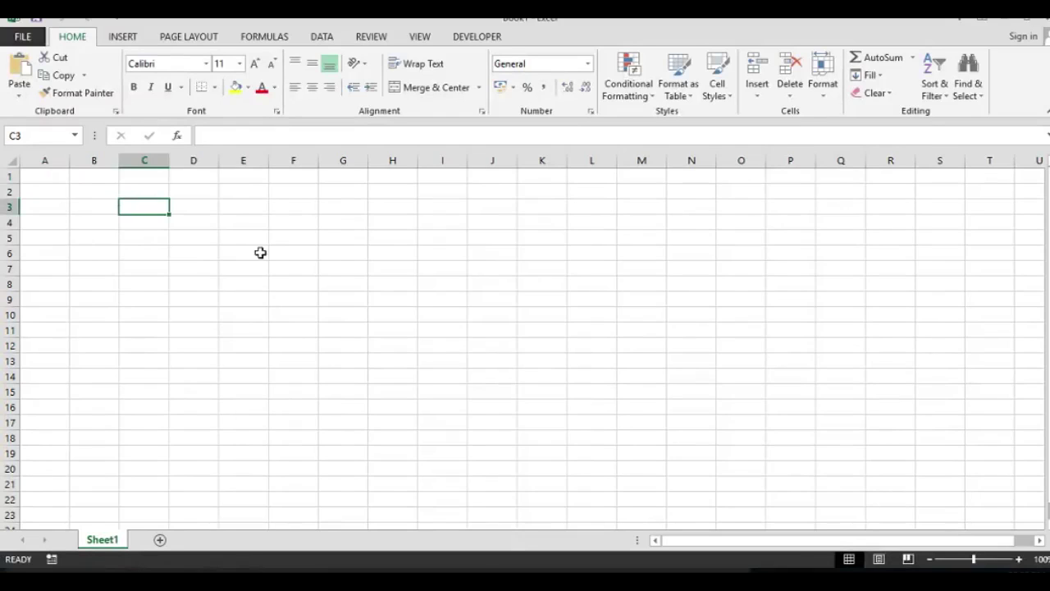
pyautogui.write('slab')
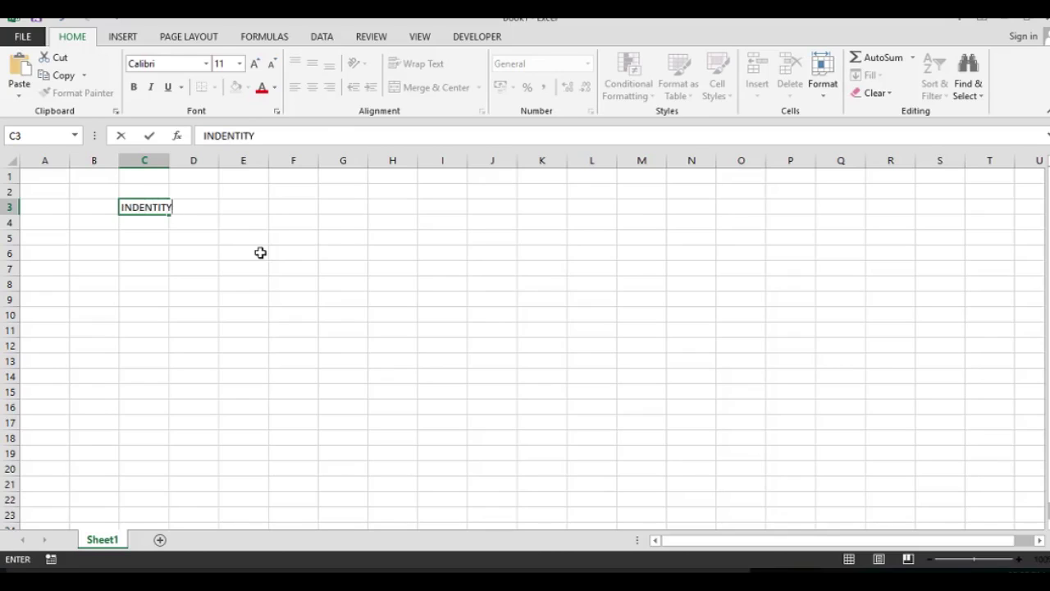
pyautogui.press('Return')
# Step: Enter the column headings UNIT WEIGHT, DEPTH and AREA in cells D3 to F3
pyautogui.press('Up')
pyautogui.press('Right')
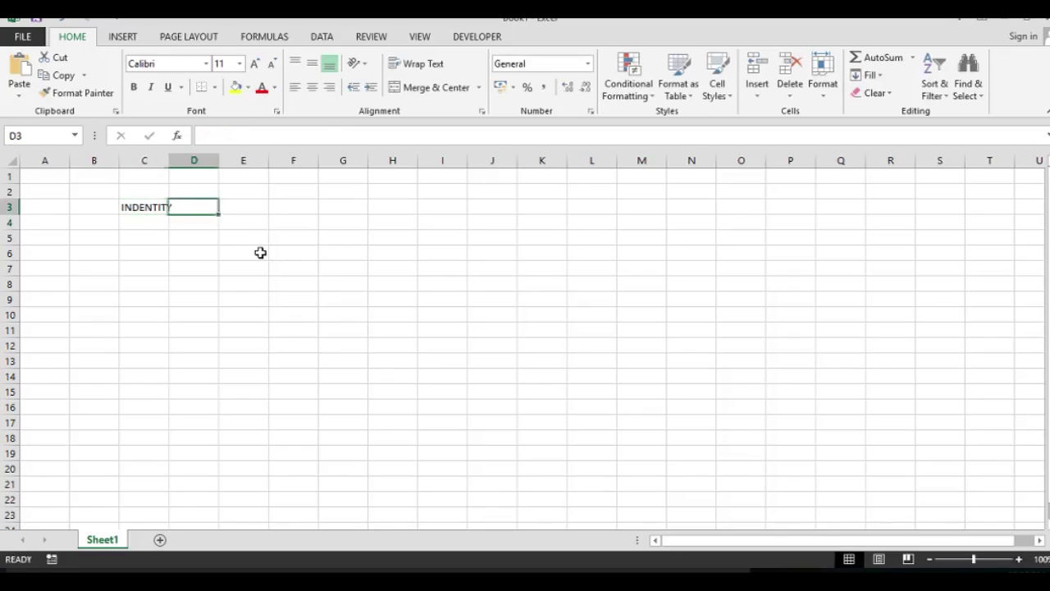
pyautogui.press('Right')
pyautogui.press('Left')
pyautogui.write('U')
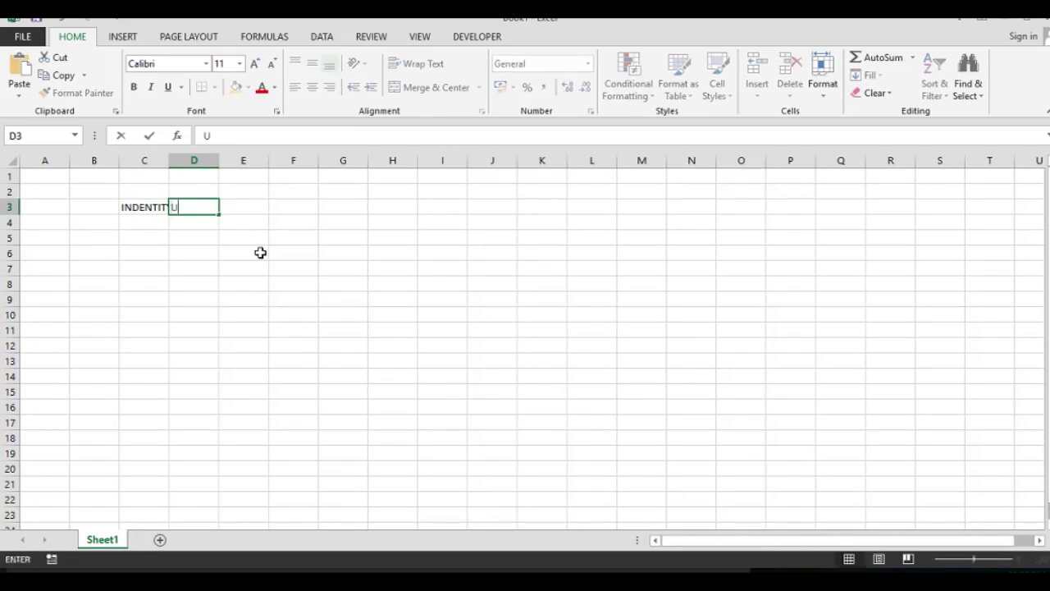
pyautogui.write('NIT WEIGHT')
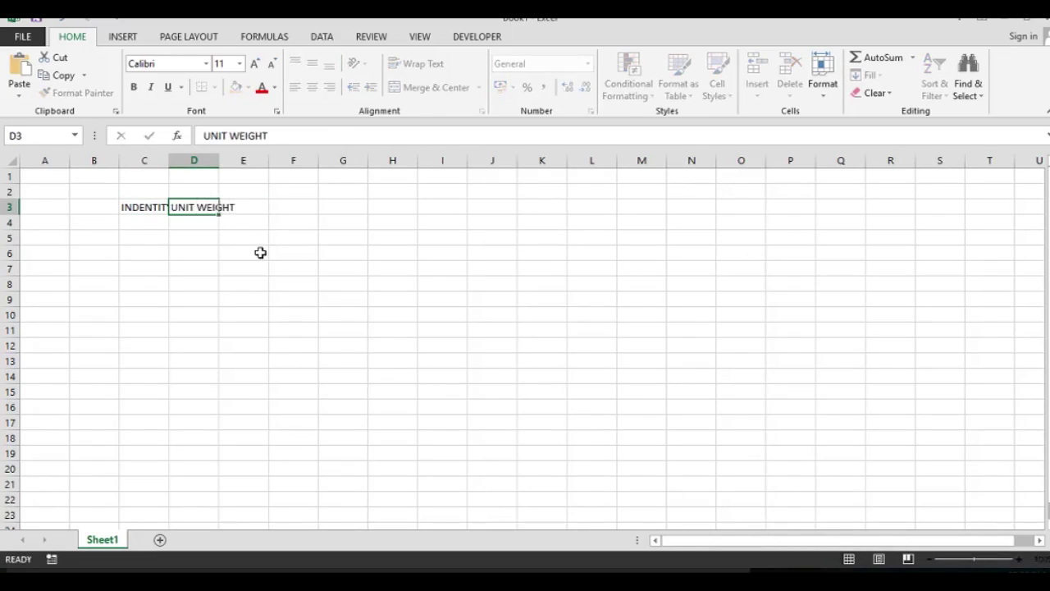
pyautogui.press('Tab')
pyautogui.write('DEPT')
pyautogui.press('Tab')
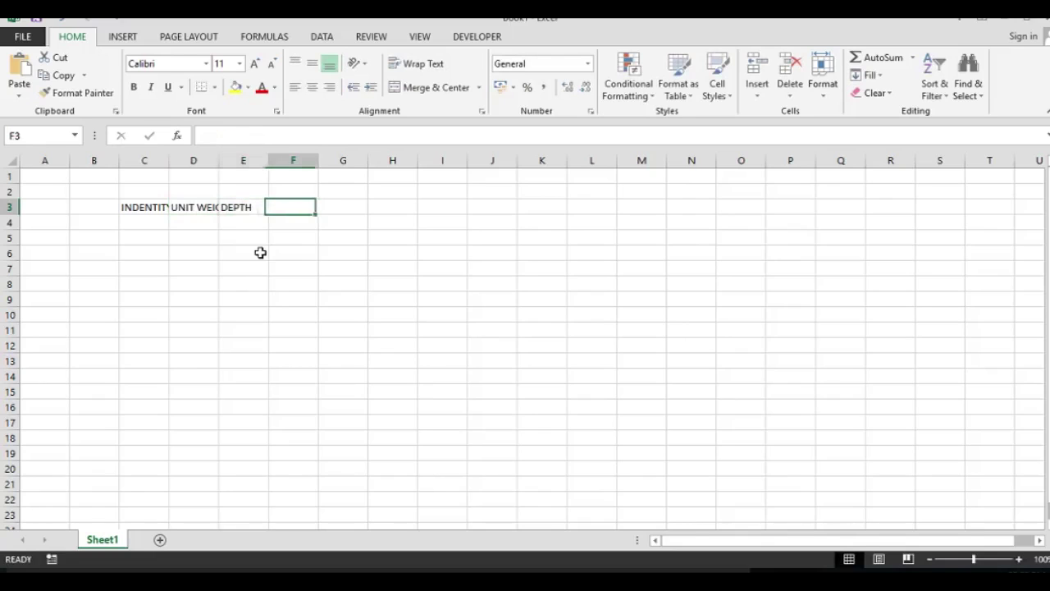
pyautogui.write('AREA')
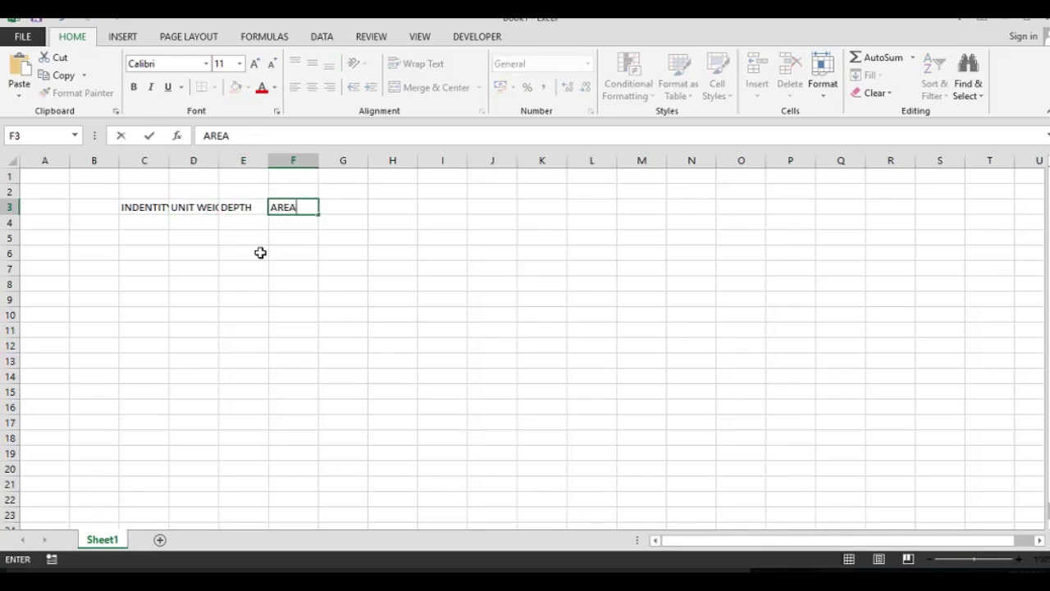
pyautogui.press('Return')
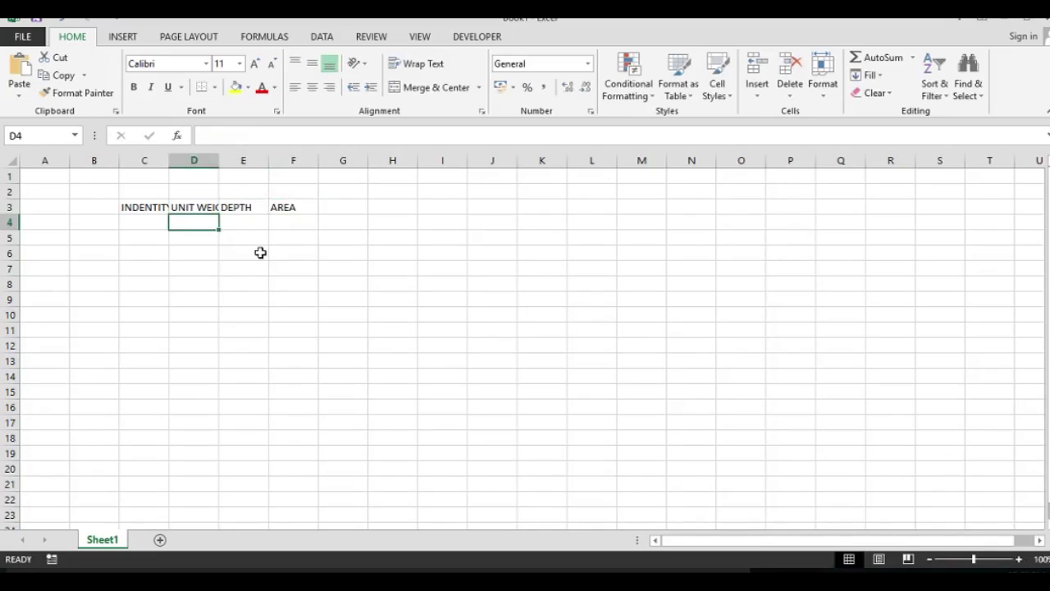
# Step: Enter 25 as the unit weight in cell D4 and select the identity cell C4 beside it
pyautogui.write('25')
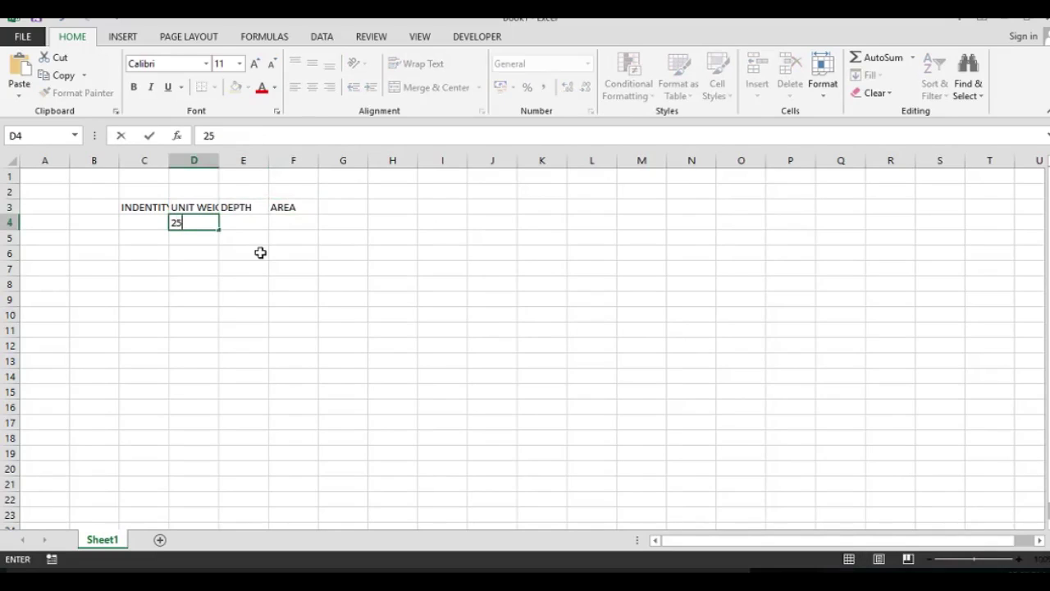
pyautogui.press('Return')
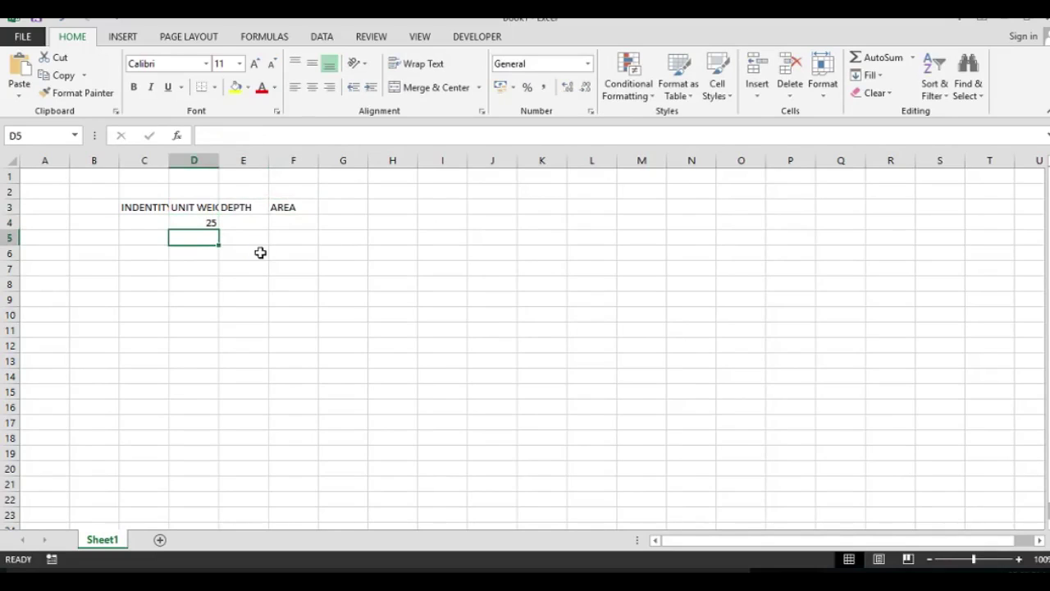
pyautogui.press('Up')
pyautogui.press('Left')
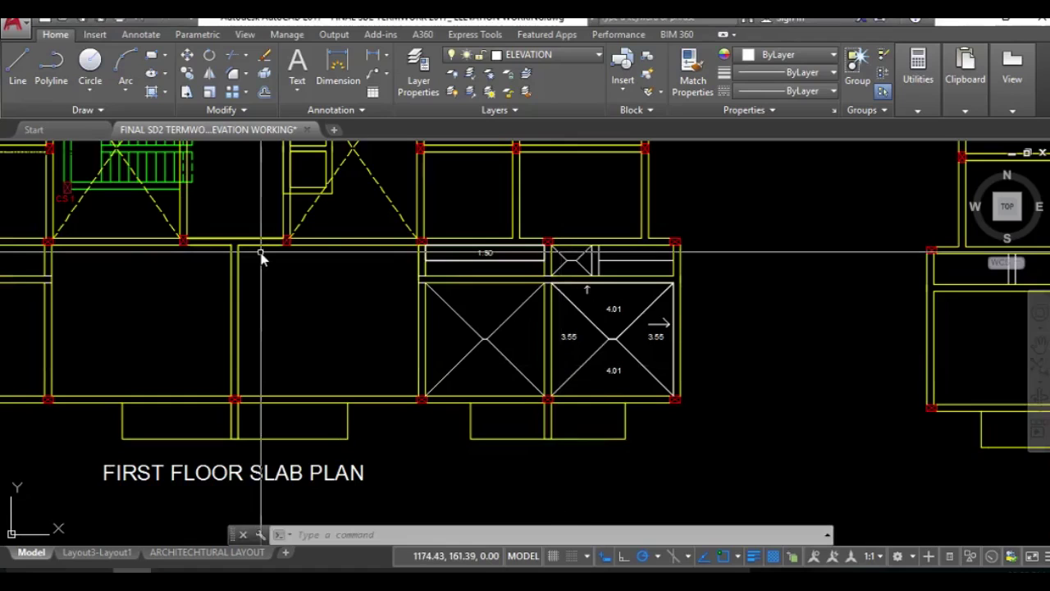
# Step: Switch back to AutoCAD and copy the right-hand 3.55 label directly below the original
pyautogui.scroll(3, 614, 293)
pyautogui.scroll(8, 614, 293)
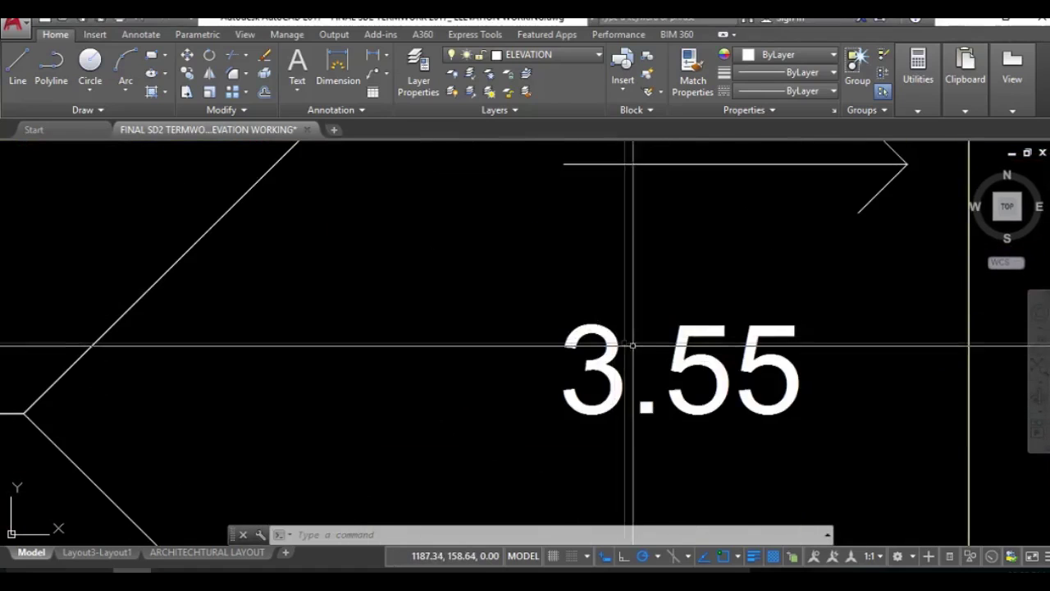
pyautogui.click(633, 407)
pyautogui.click(655, 288)
pyautogui.write('c')
pyautogui.press('Return')
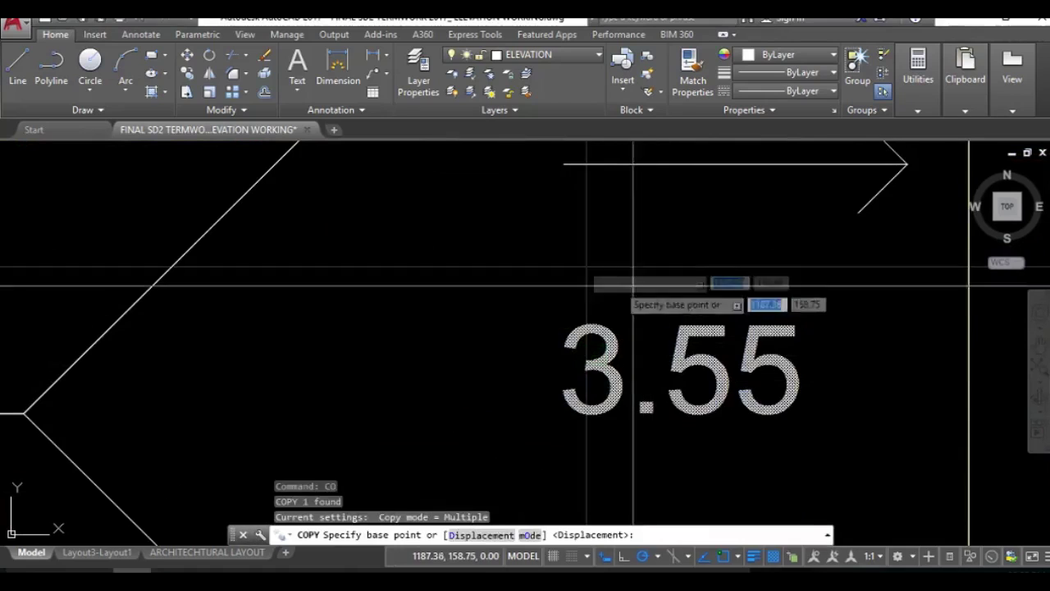
pyautogui.click(563, 276)
pyautogui.click(557, 357)
pyautogui.press('Escape')
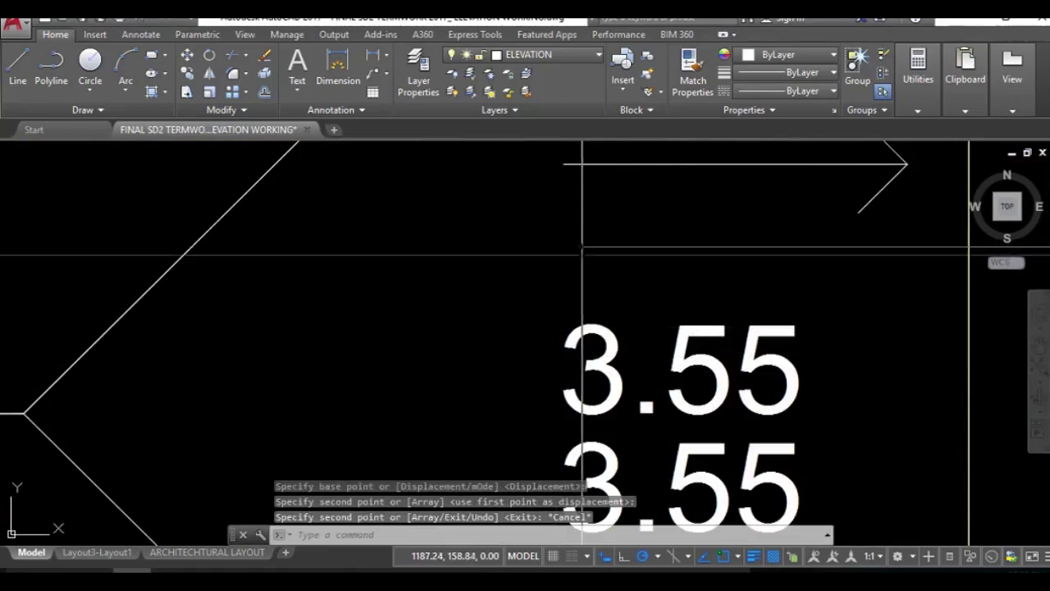
# Step: Replace the text of the copied 3.55 label beneath the original with the identifier A
pyautogui.scroll(-5, 556, 356)
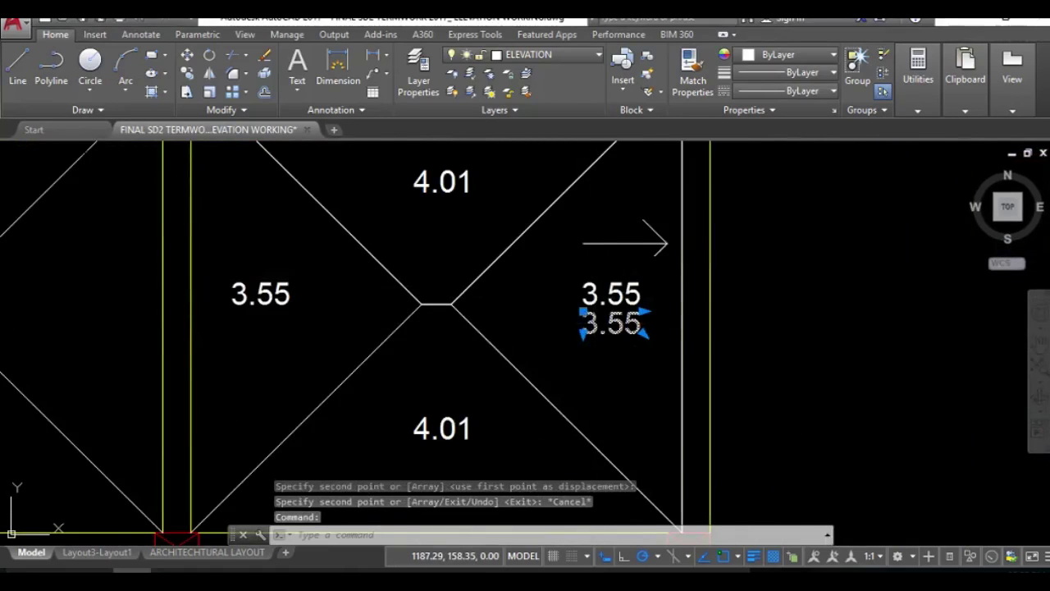
pyautogui.doubleClick(600, 339)
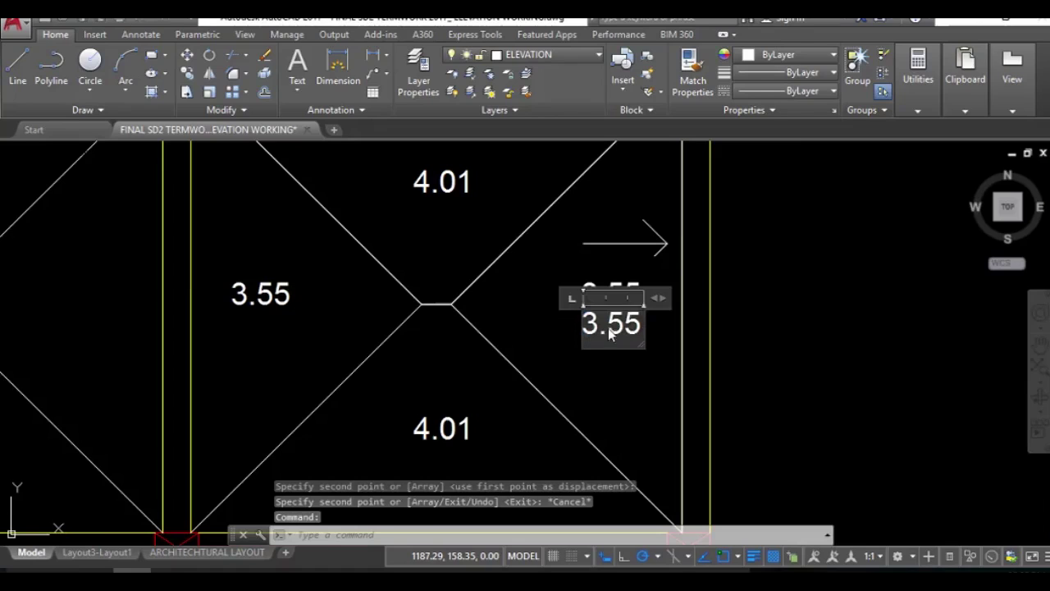
pyautogui.doubleClick(607, 326)
pyautogui.write('A')
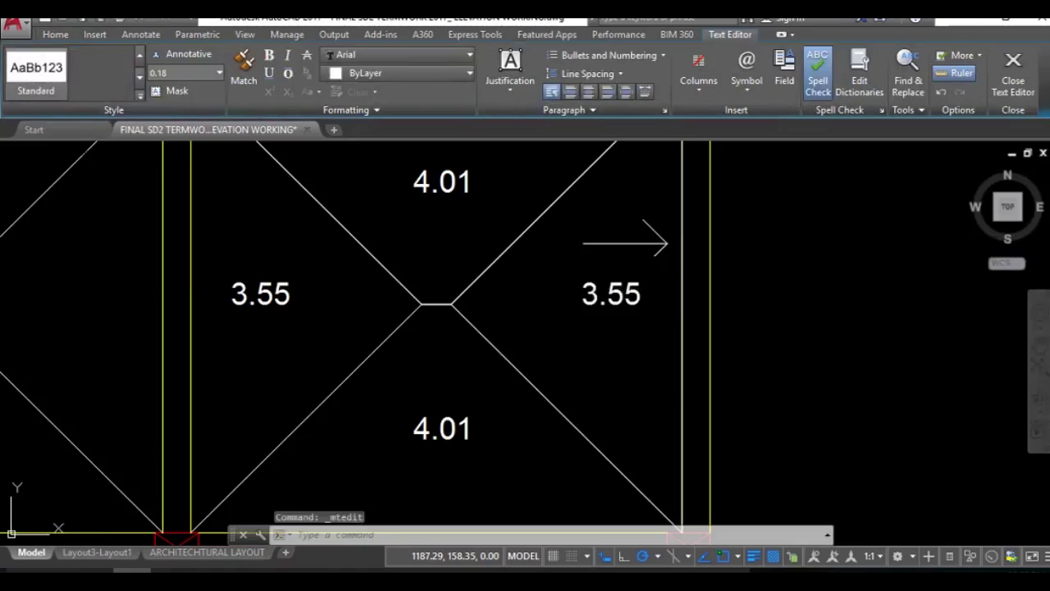
pyautogui.press('Escape')
# Step: Switch to Excel and enter 150 as the depth in cell E4 and 3.55 as the area in cell F4
pyautogui.scroll(-4, 585, 310)
pyautogui.scroll(1, 585, 311)
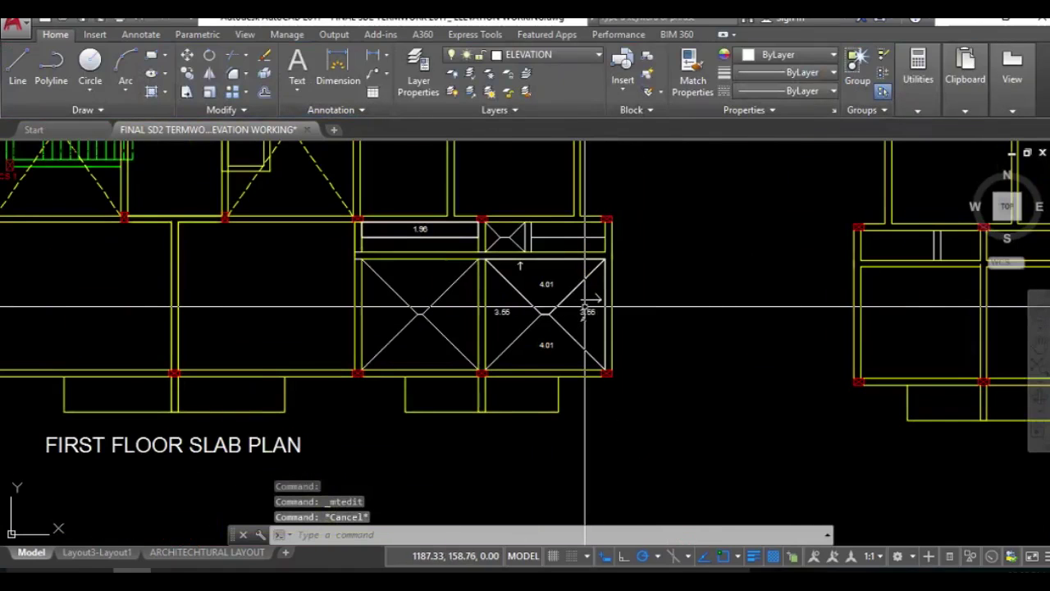
pyautogui.scroll(3, 585, 310)
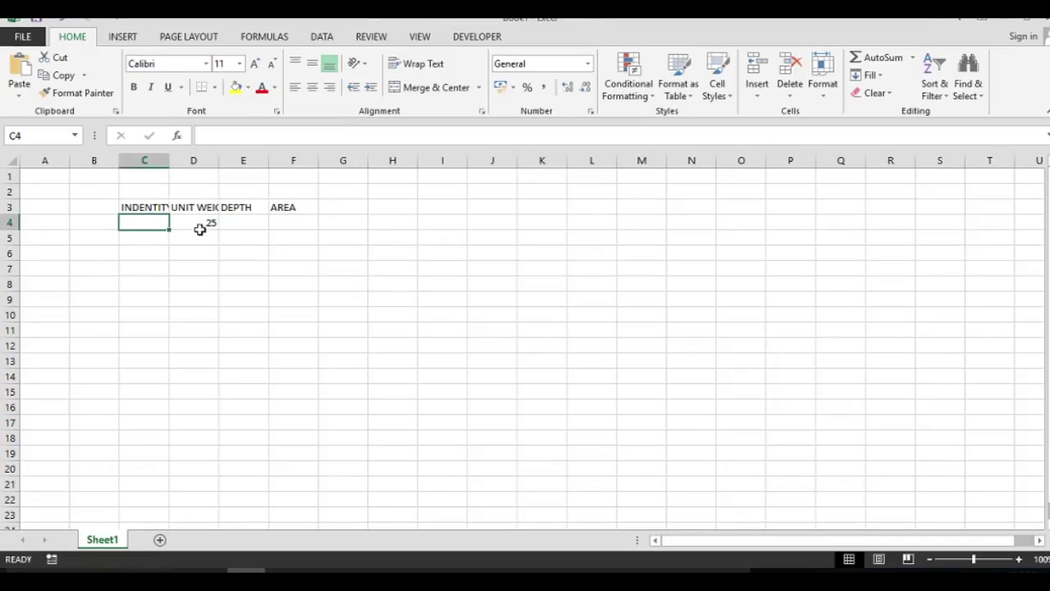
pyautogui.click(234, 223)
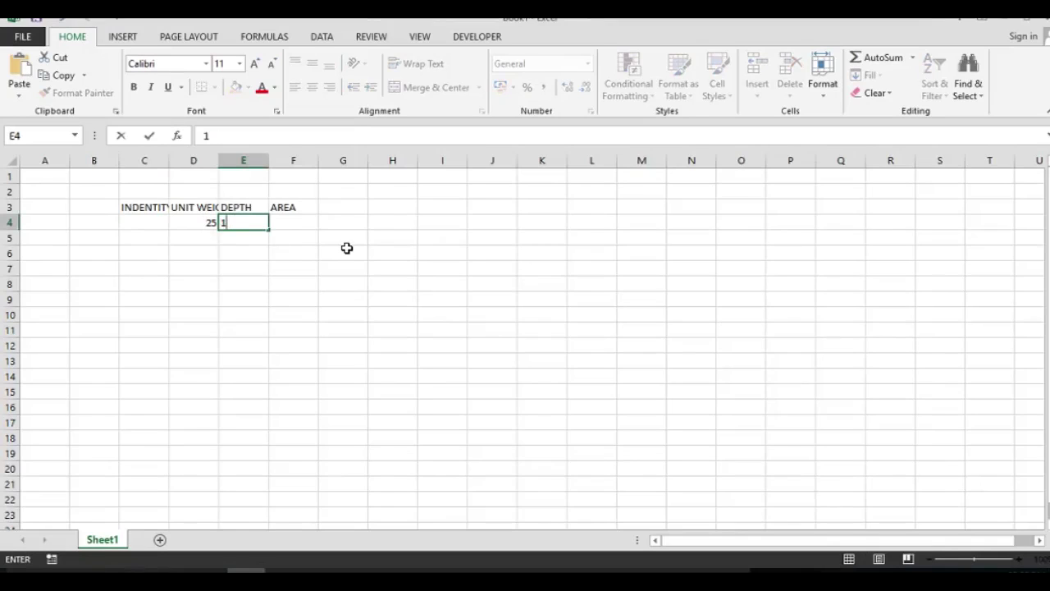
pyautogui.press('Tab')
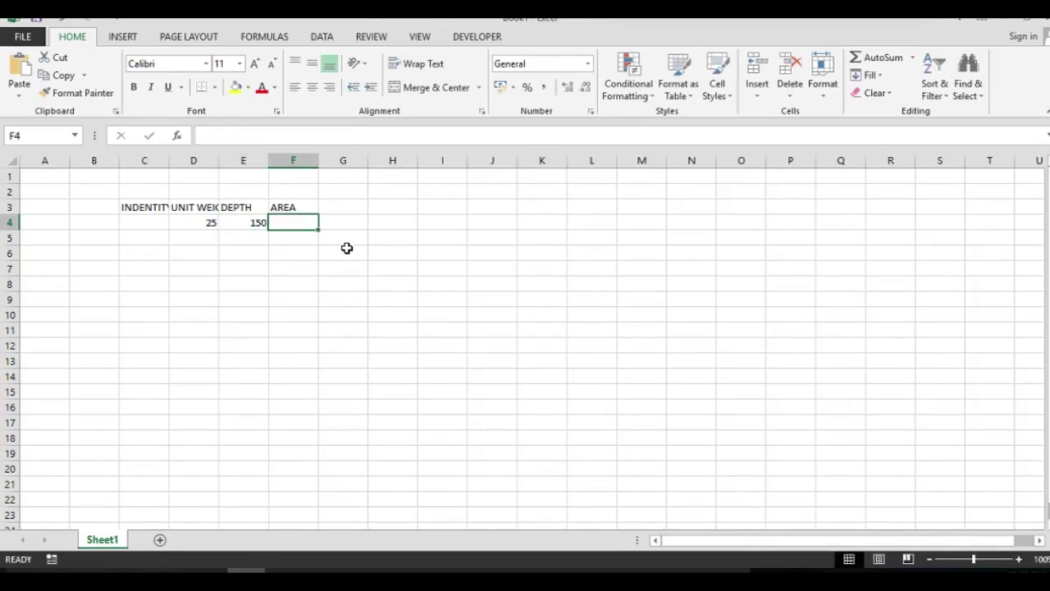
pyautogui.write('1.96')
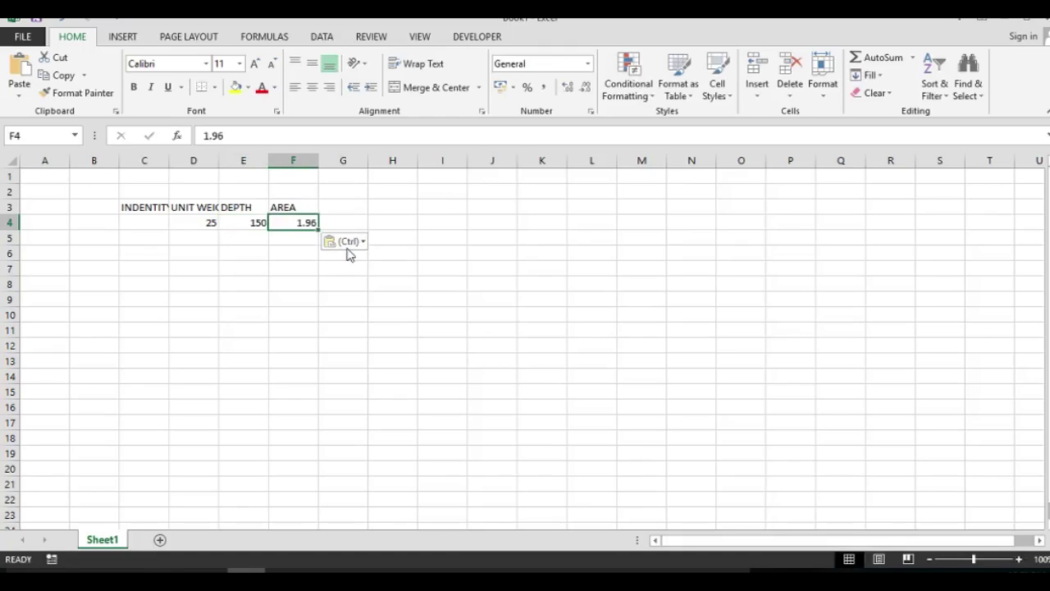
pyautogui.press('Right')
pyautogui.press('Left')
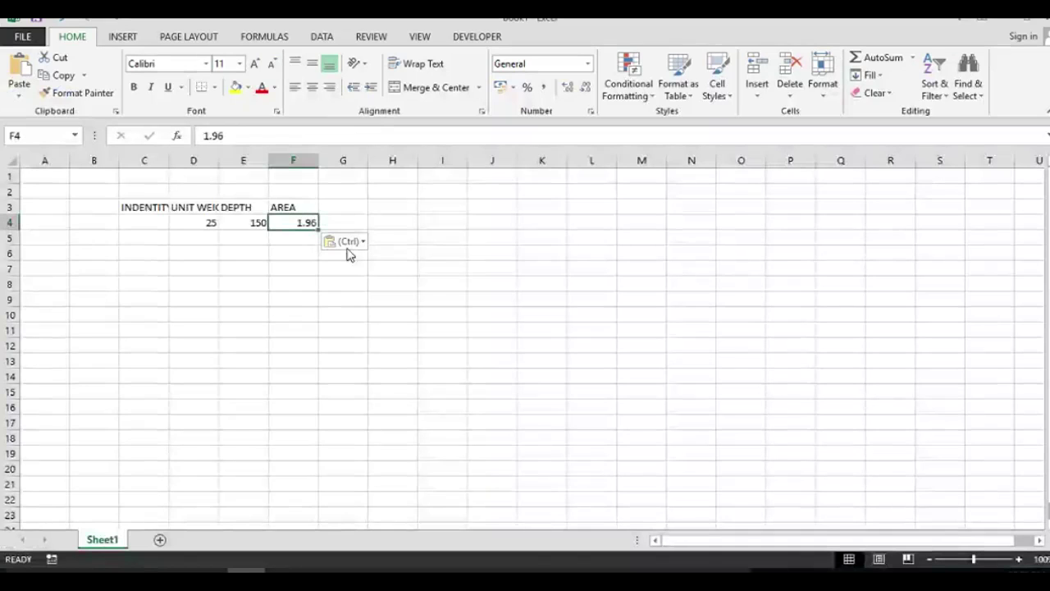
pyautogui.write('5.')
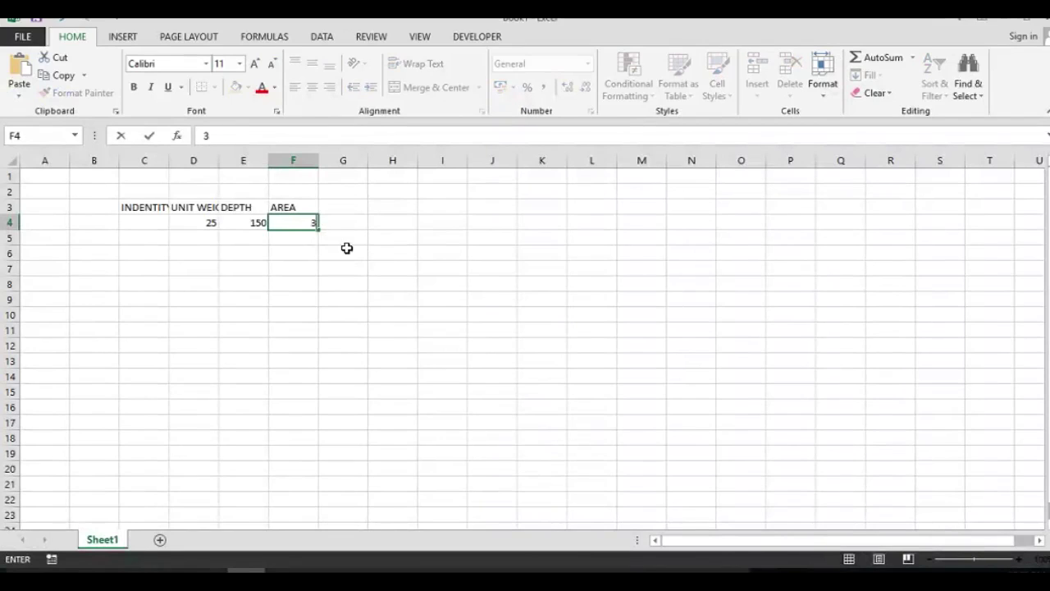
pyautogui.press('Right')
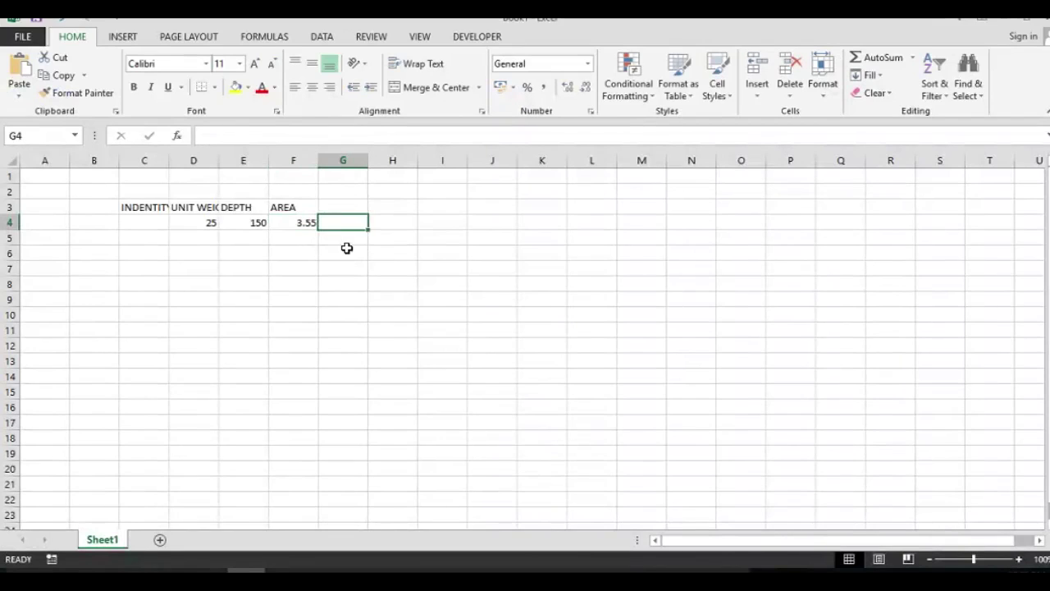
# Step: Enter the column heading LOAD FROM SLAB in cell G3
pyautogui.press('Up')
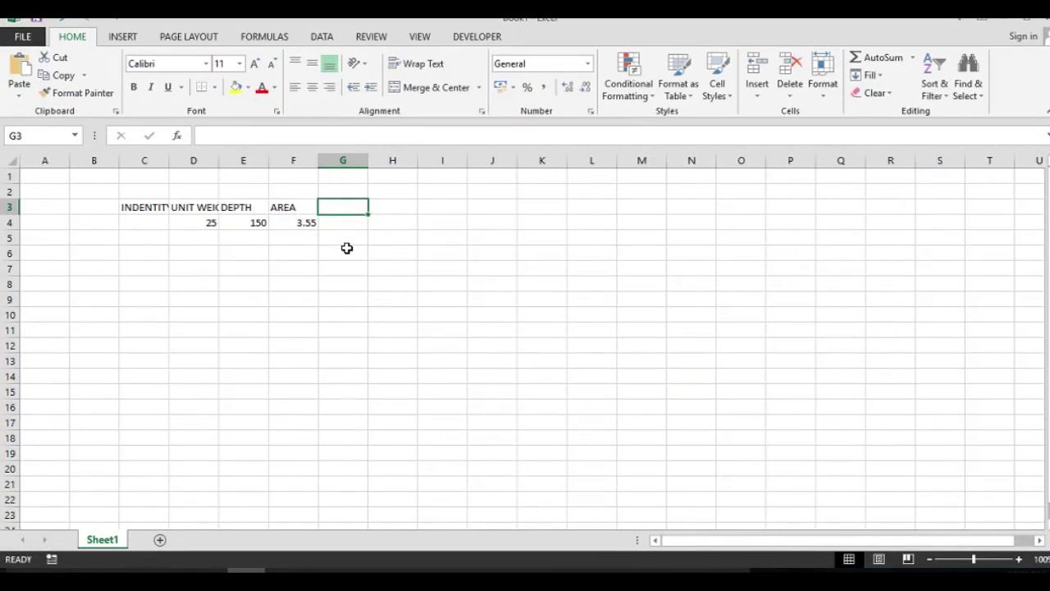
pyautogui.write('LOAD FOR')
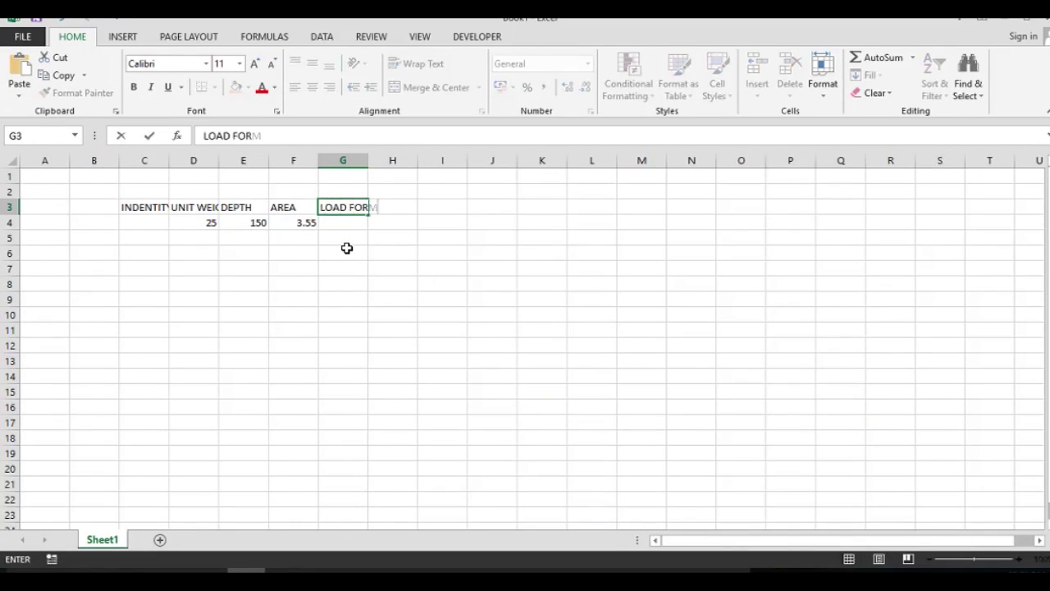
pyautogui.write('M')
pyautogui.press('BackSpace')
pyautogui.press('BackSpace')
pyautogui.press('BackSpace')
pyautogui.write('ROM SLAB')
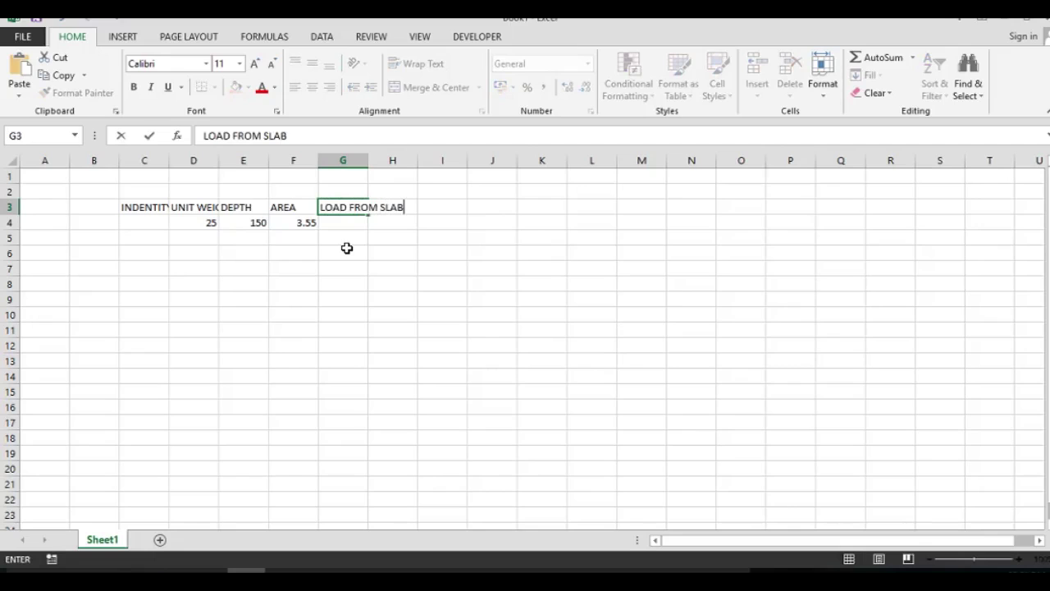
pyautogui.press('Down')
# Step: Calculate the slab load in cell G4 with the formula =D4*E4/1000*F4
pyautogui.write('=')
pyautogui.press('Left')
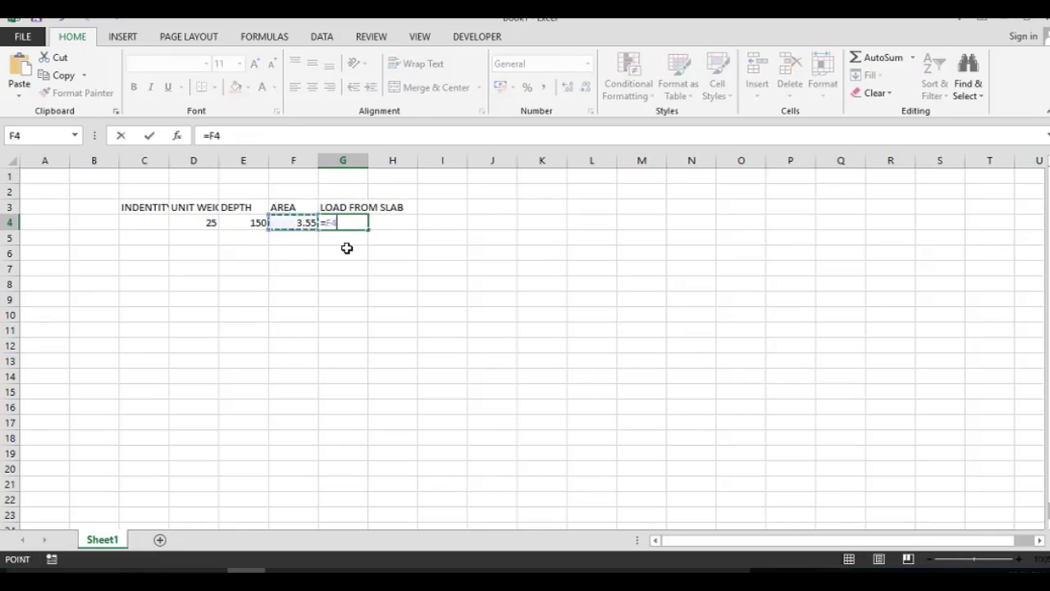
pyautogui.press('Left')
pyautogui.press('Left')
pyautogui.write('*')
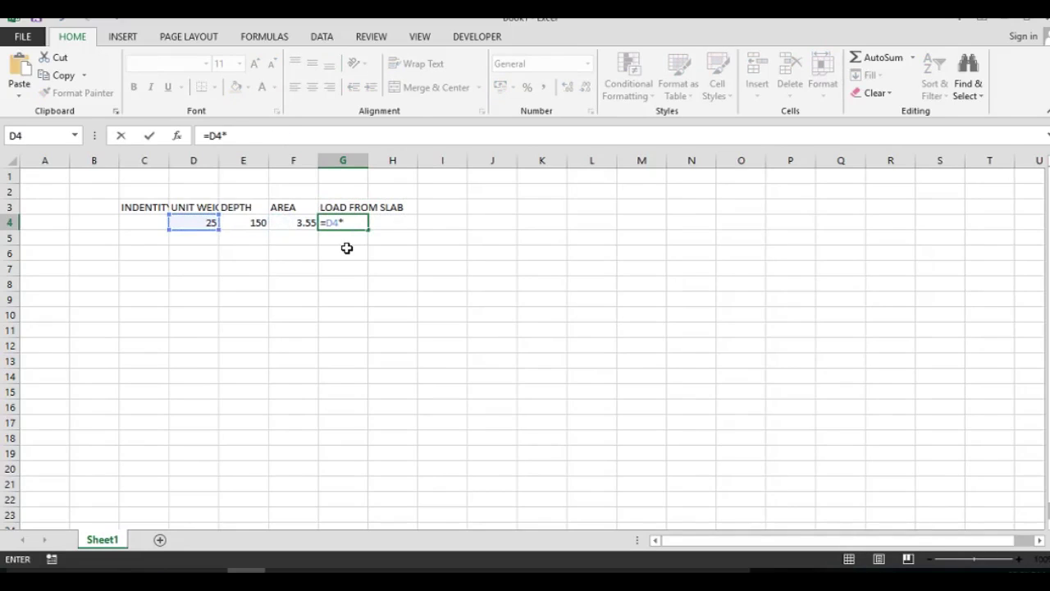
pyautogui.press('Left')
pyautogui.press('Left')
pyautogui.write('/')
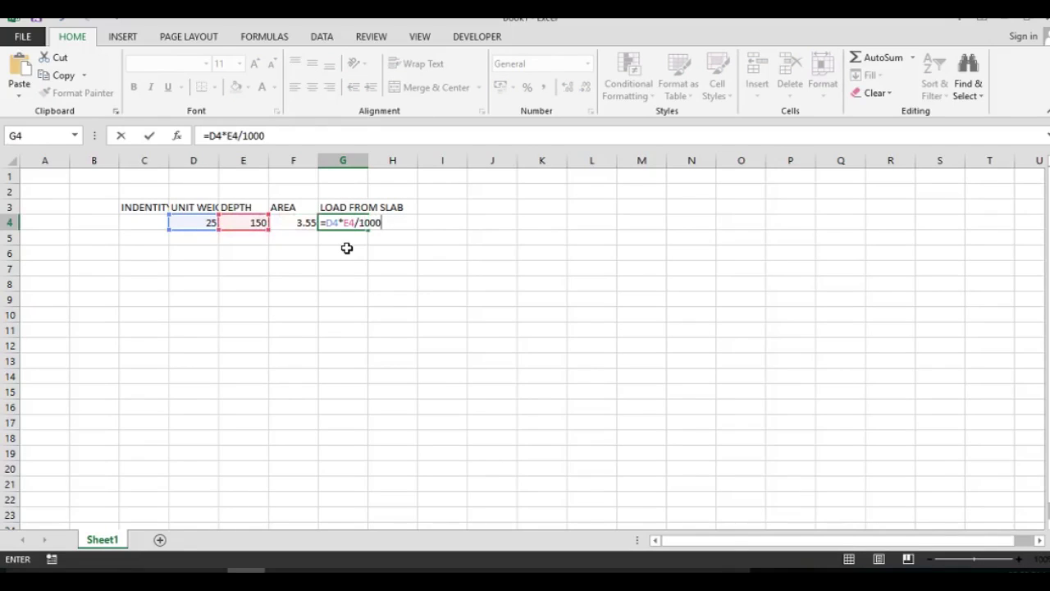
pyautogui.write('1000*')
pyautogui.press('Left')
pyautogui.press('Return')
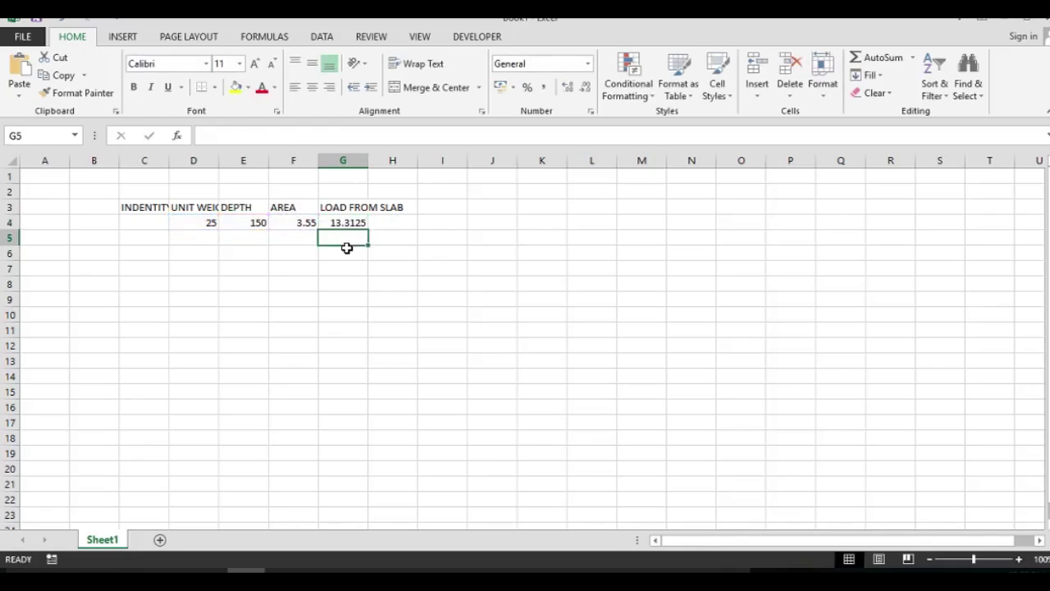
# Step: Enter the unit KN in cell H4 beside the calculated slab load
pyautogui.press('Up')
pyautogui.press('Right')
pyautogui.write('KN')
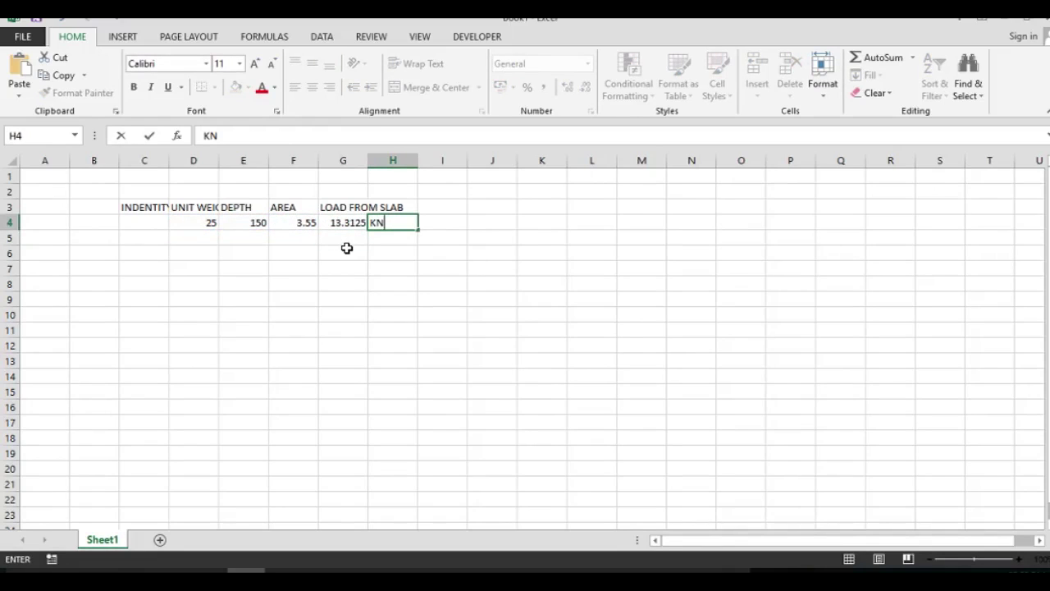
pyautogui.press('Return')
# Step: Enter the unit KN/CU.M in cell D2 above the unit weight heading
pyautogui.press('Up')
pyautogui.press('Left')
pyautogui.press('Left')
pyautogui.press('Left')
pyautogui.press('Left')
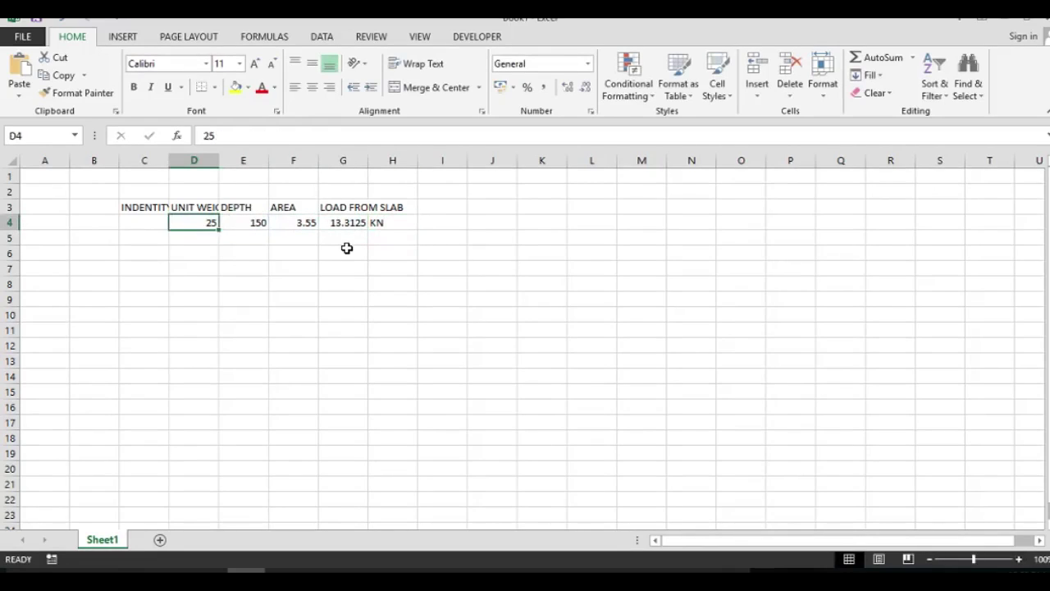
pyautogui.press('Up')
pyautogui.press('Up')
pyautogui.write('KN')
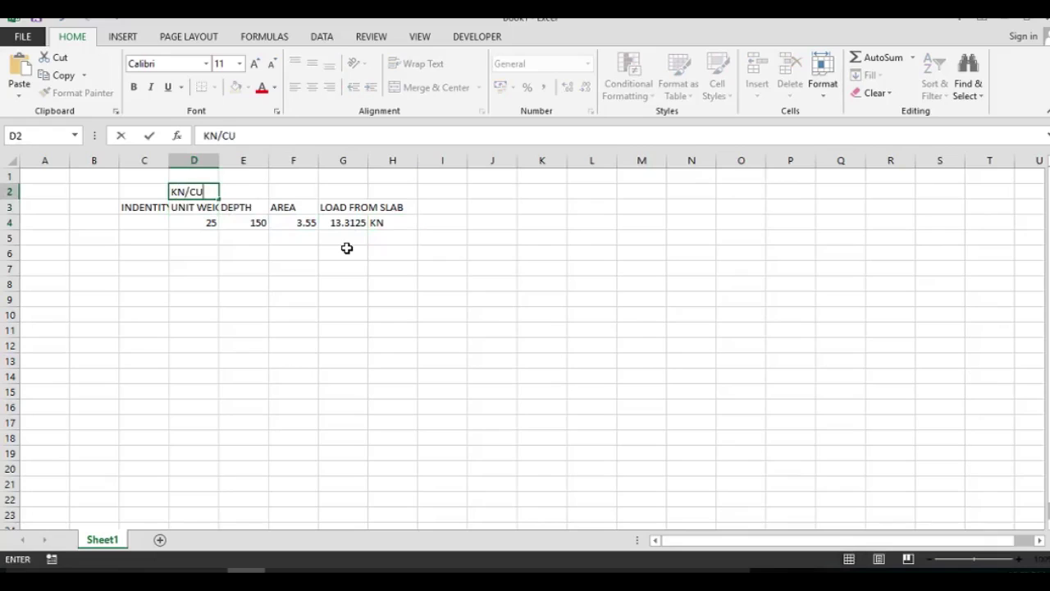
pyautogui.press('Return')
# Step: Enter the units MM in cell E2 and SQ.M in cell F2 for the depth and area columns
pyautogui.press('Up')
pyautogui.press('Right')
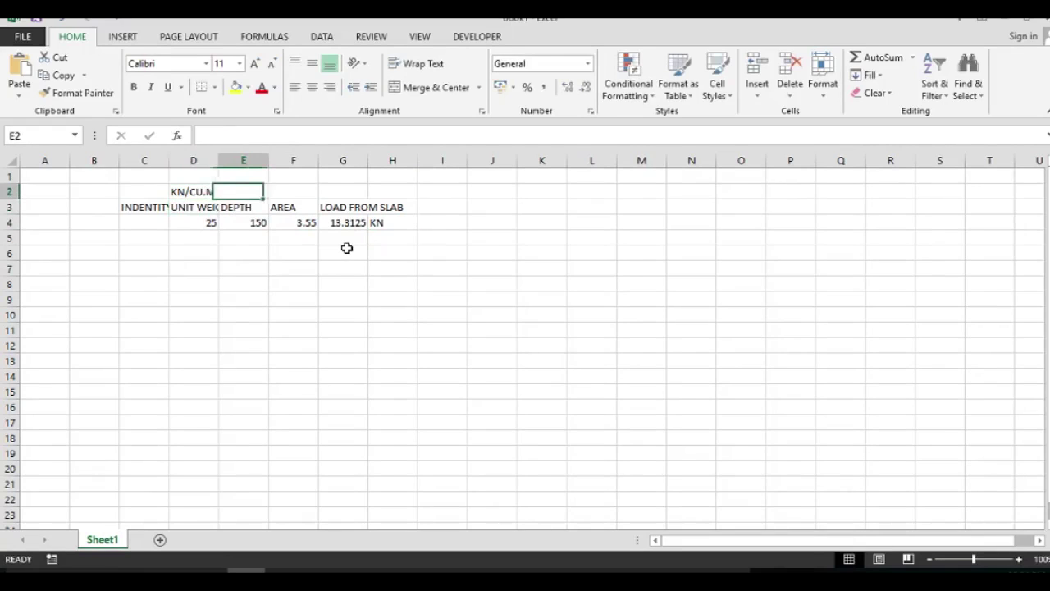
pyautogui.write('MM')
pyautogui.press('Right')
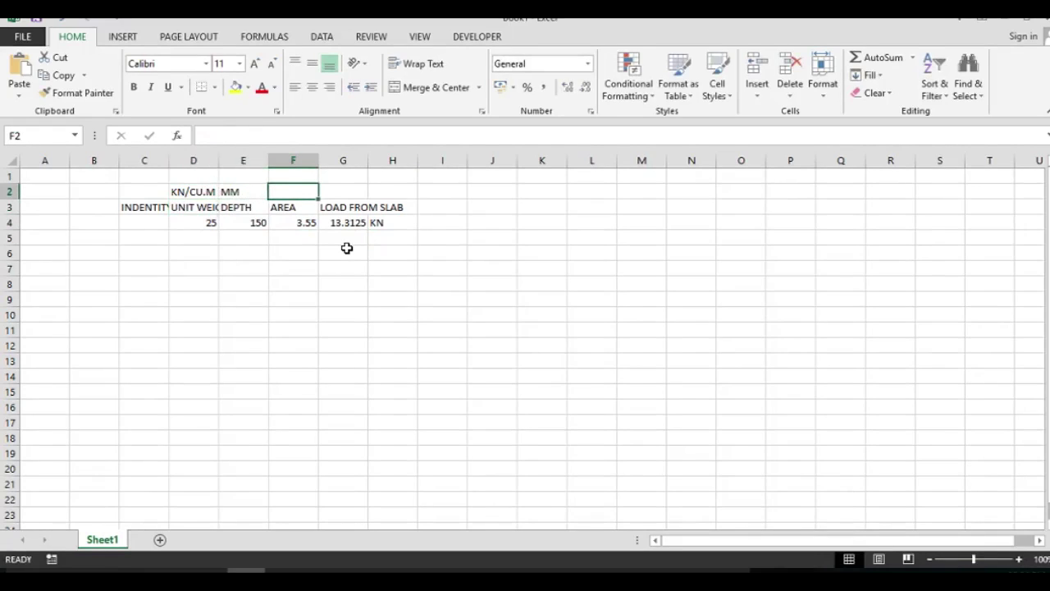
pyautogui.write('SQ.M')
pyautogui.press('Return')
# Step: Move the column headings from cells C3:G3 up to row 1, above the units
pyautogui.press('Left')
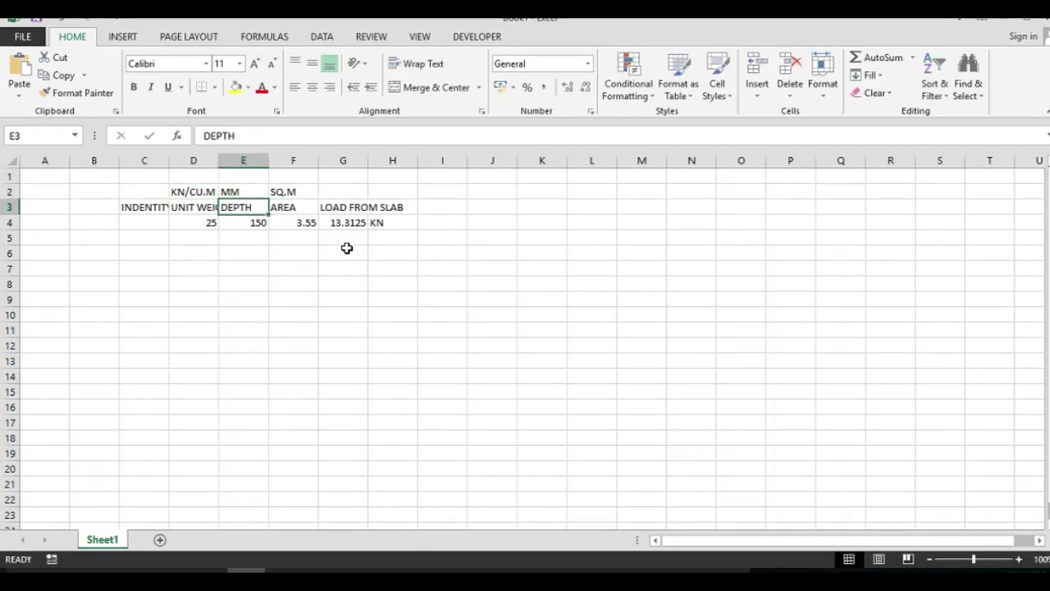
pyautogui.press('Left')
pyautogui.press('Left')
pyautogui.hotkey('shift', 'Right')
pyautogui.hotkey('shift', 'Right')
pyautogui.hotkey('shift', 'Right')
pyautogui.hotkey('shift', 'Right')
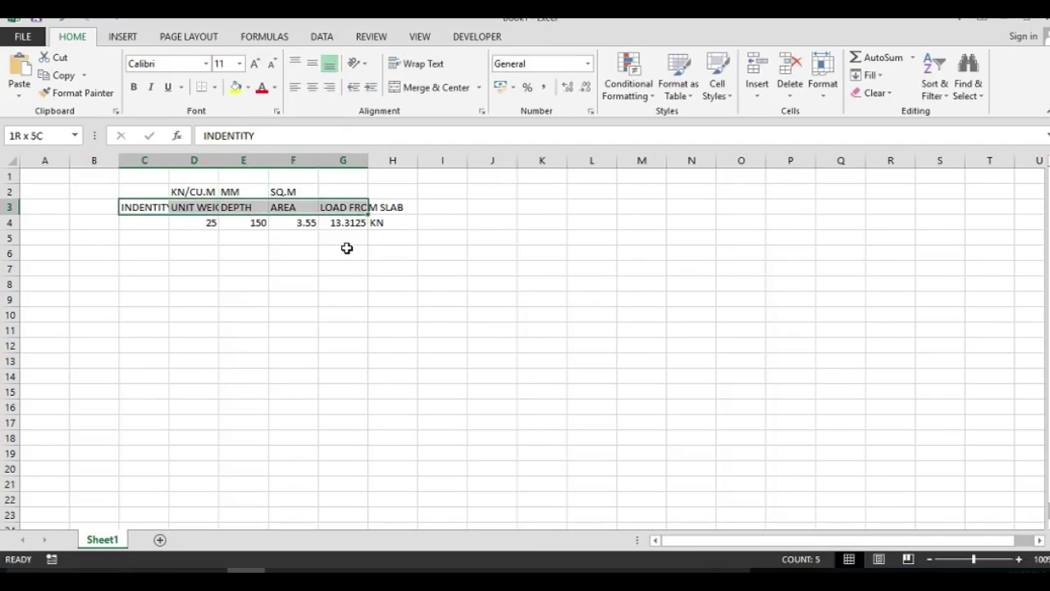
pyautogui.hotkey('ctrl', 'x')
pyautogui.press('Up')
pyautogui.press('Up')
pyautogui.press('Return')
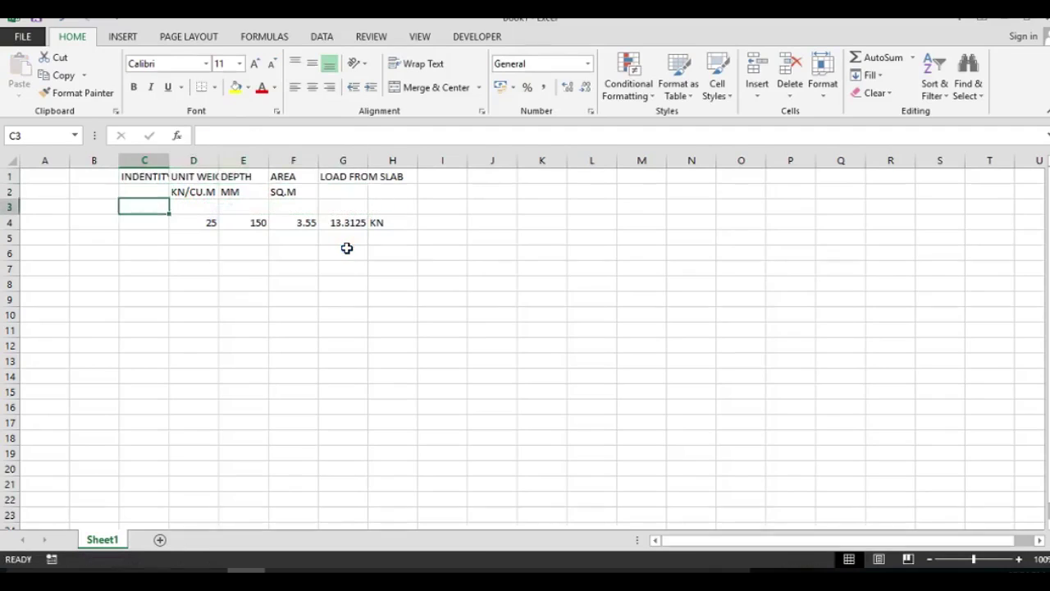
pyautogui.press('Up')
pyautogui.press('Up')
pyautogui.hotkey('shift', 'Down')
pyautogui.hotkey('shift', 'Right')
pyautogui.hotkey('shift', 'Right')
pyautogui.hotkey('shift', 'Right')
pyautogui.hotkey('shift', 'Right')
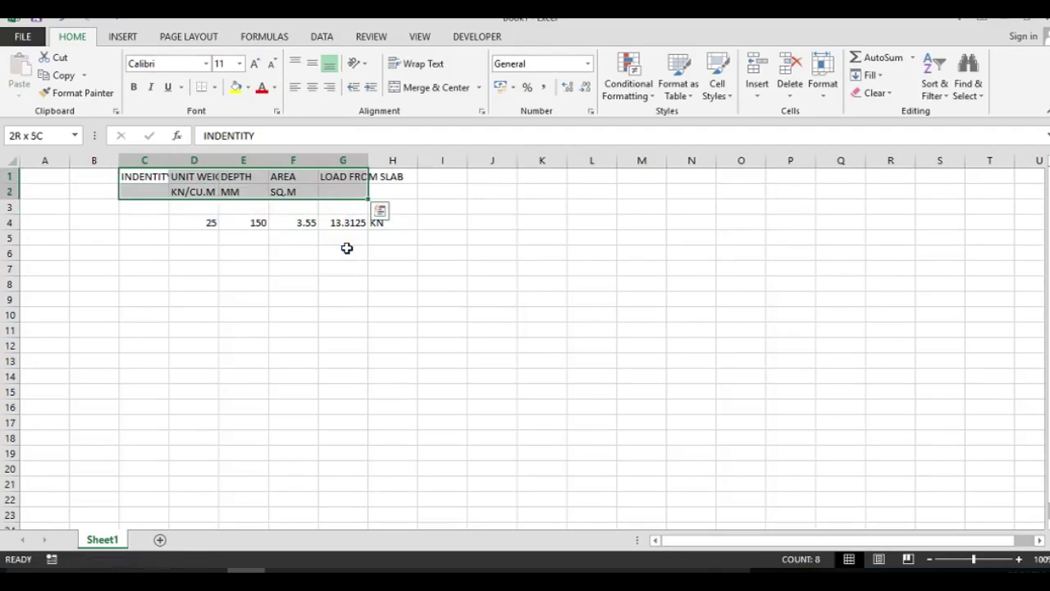
pyautogui.hotkey('ctrl', 'x')
pyautogui.press('Down')
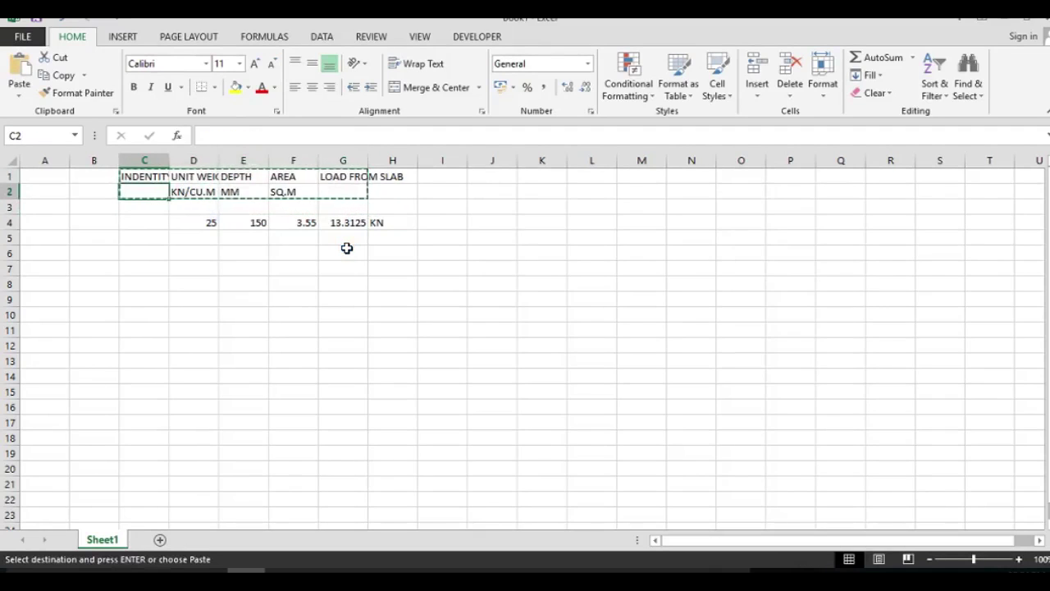
pyautogui.press('Escape')
pyautogui.press('Down')
pyautogui.press('Down')
pyautogui.press('Down')
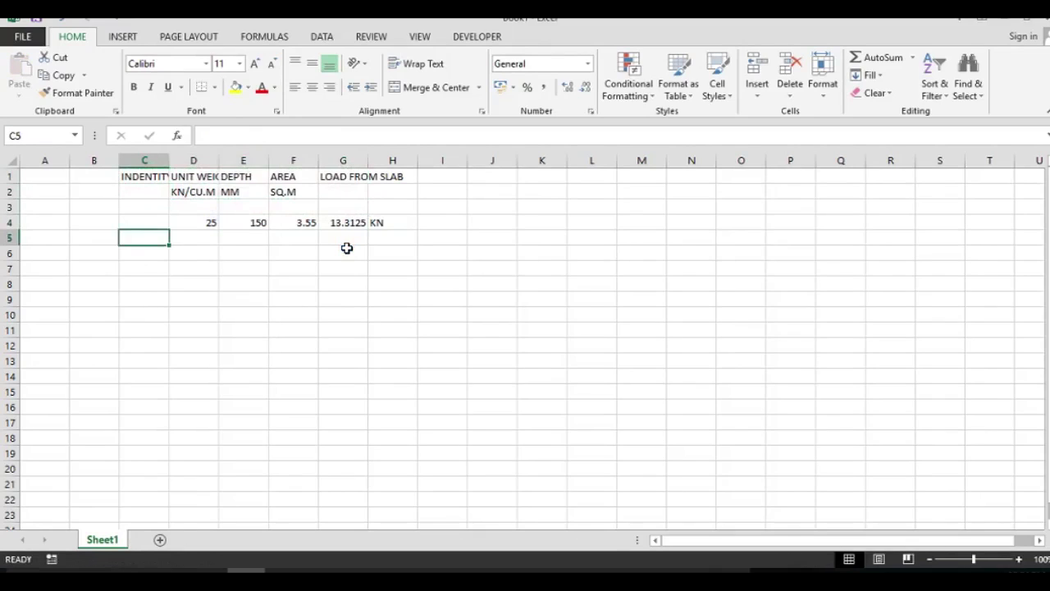
pyautogui.press('Right')
pyautogui.press('Up')
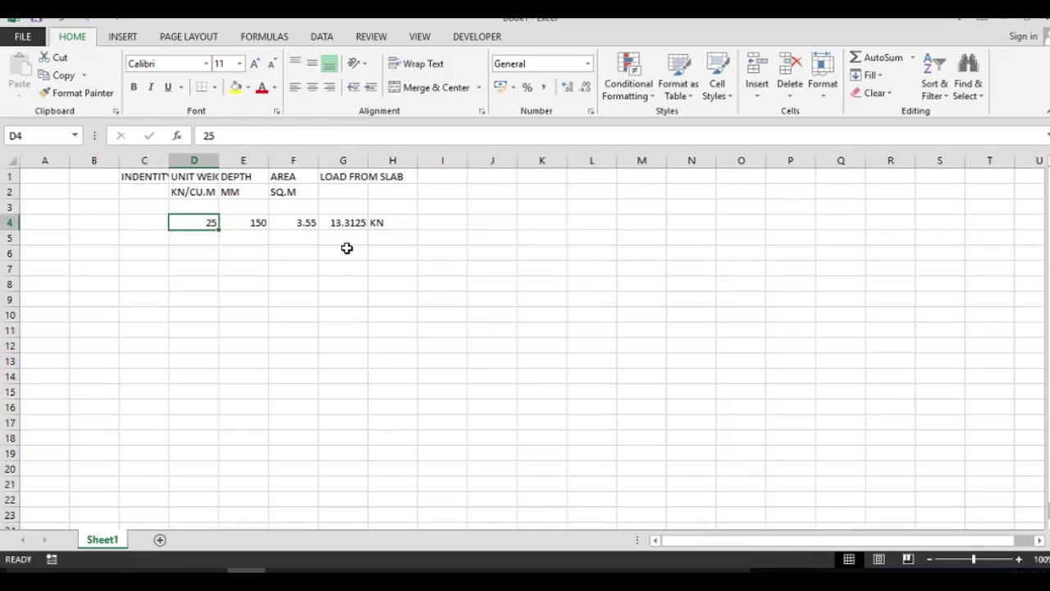
pyautogui.hotkey('shift', 'Right')
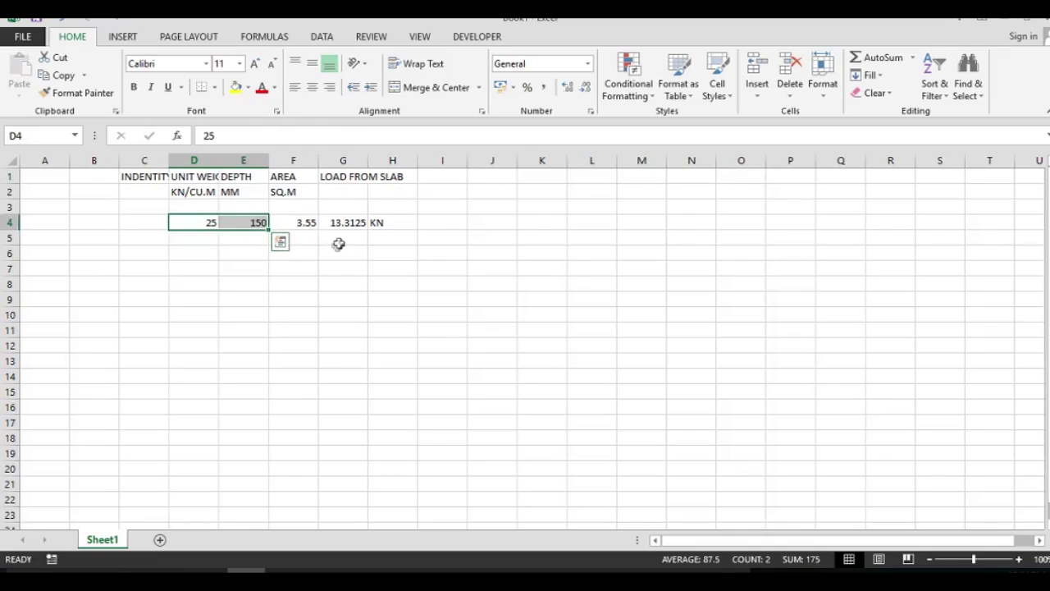
# Step: Enter 4.01 as the second area in cell F5
pyautogui.click(315, 240)
pyautogui.hotkey('alt', 'Tab')
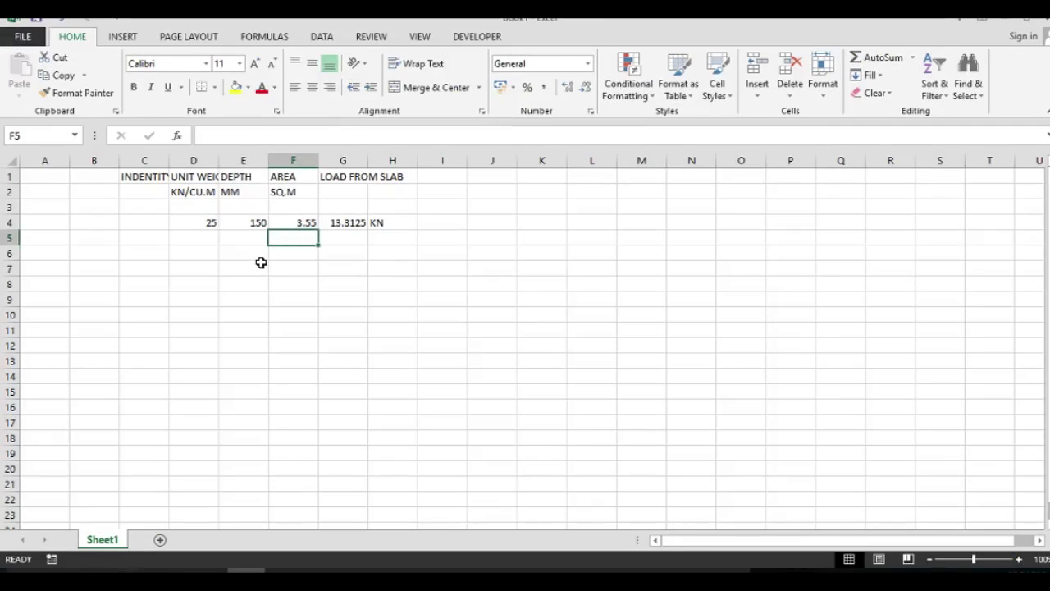
pyautogui.write('4.01')
pyautogui.press('Return')
# Step: Read the area label of the narrow strip slab in AutoCAD and enter 1.96 as the third area in Excel cell F6
pyautogui.hotkey('alt', 'Tab')
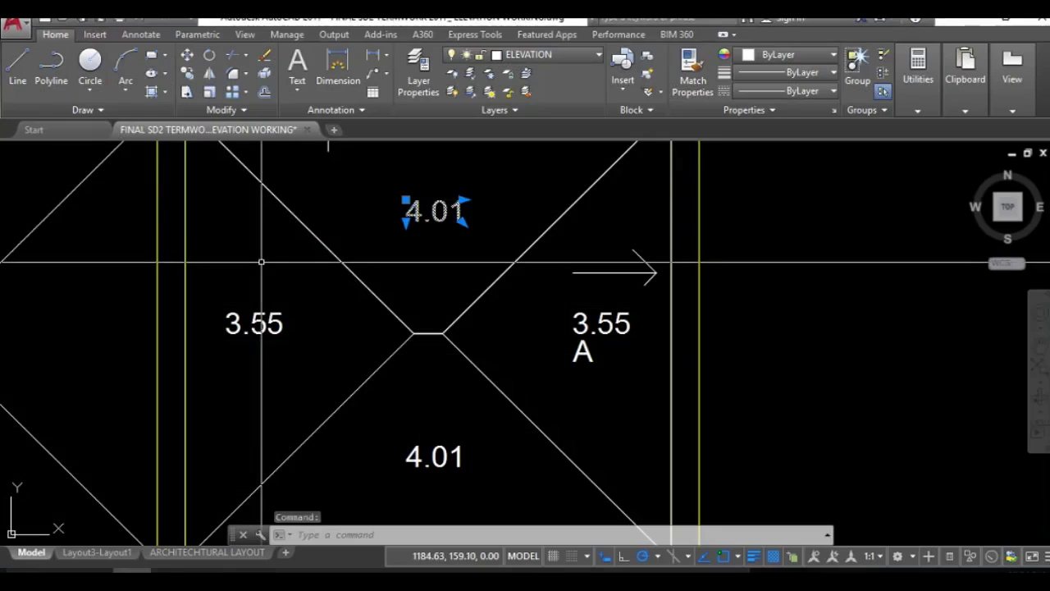
pyautogui.scroll(-4, 378, 375)
pyautogui.scroll(5, 378, 375)
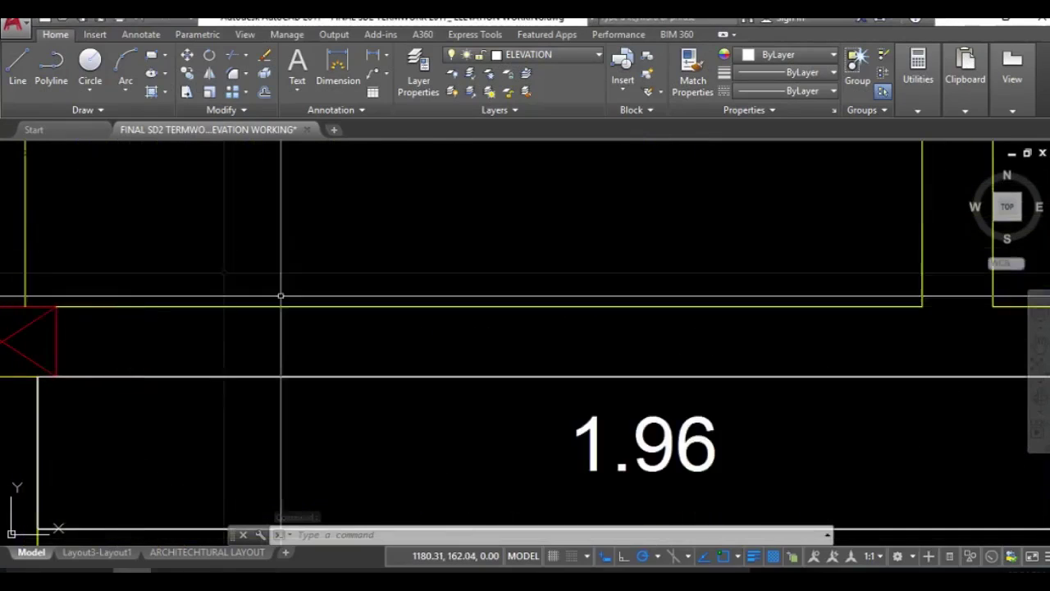
pyautogui.scroll(-2, 281, 298)
pyautogui.hotkey('alt', 'Tab')
pyautogui.write('1.')
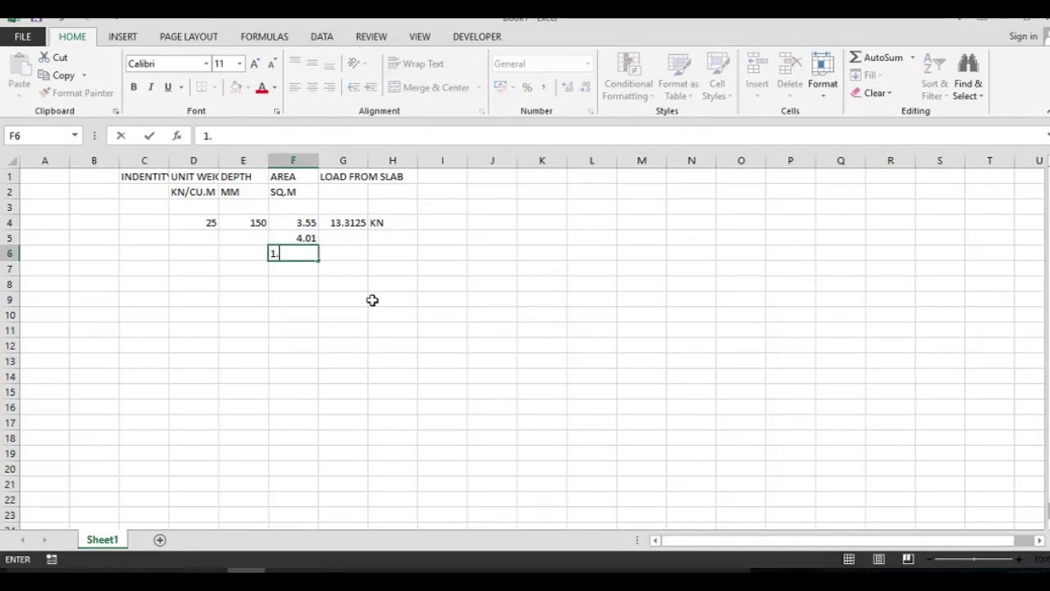
pyautogui.press('Tab')
pyautogui.press('Return')
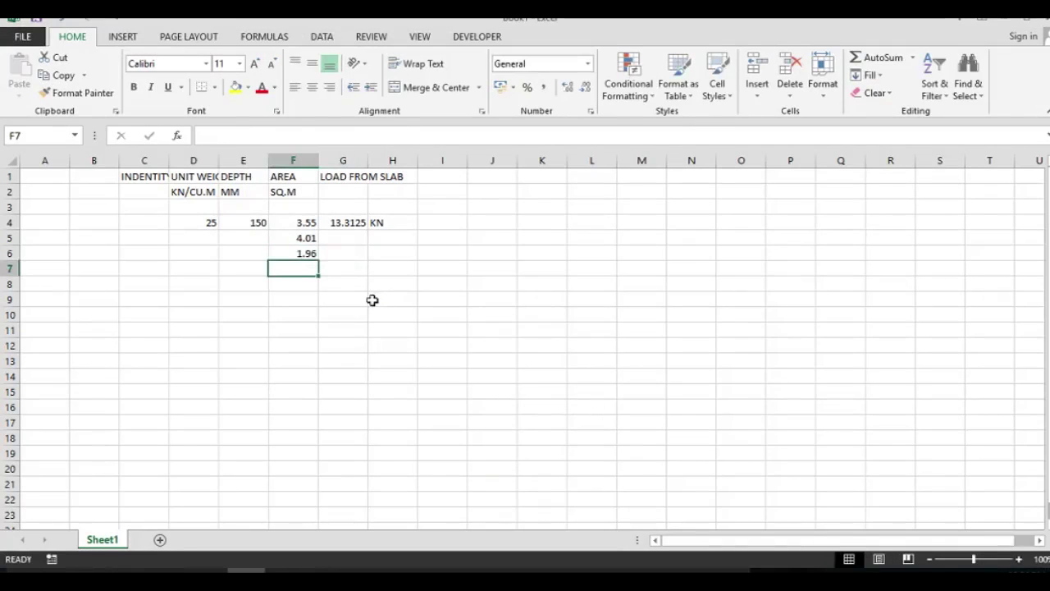
# Step: In AutoCAD, create a polyline boundary inside the right-hand triangle of the small slab above the 4.01 area
pyautogui.hotkey('alt', 'Tab')
pyautogui.scroll(-4, 377, 292)
pyautogui.scroll(3, 563, 298)
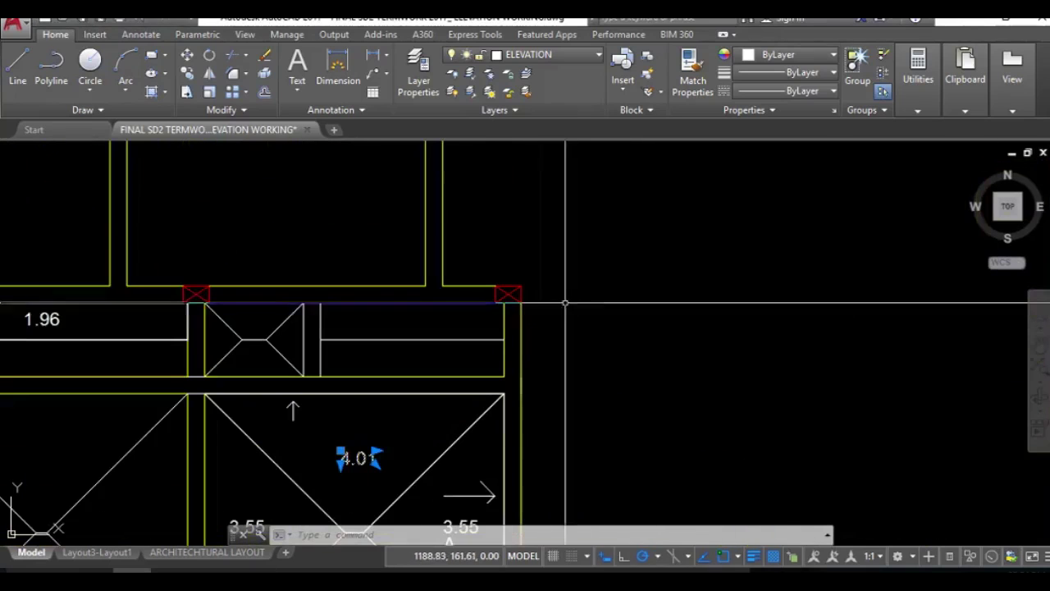
pyautogui.scroll(2, 346, 352)
pyautogui.scroll(-2, 345, 353)
pyautogui.scroll(2, 481, 323)
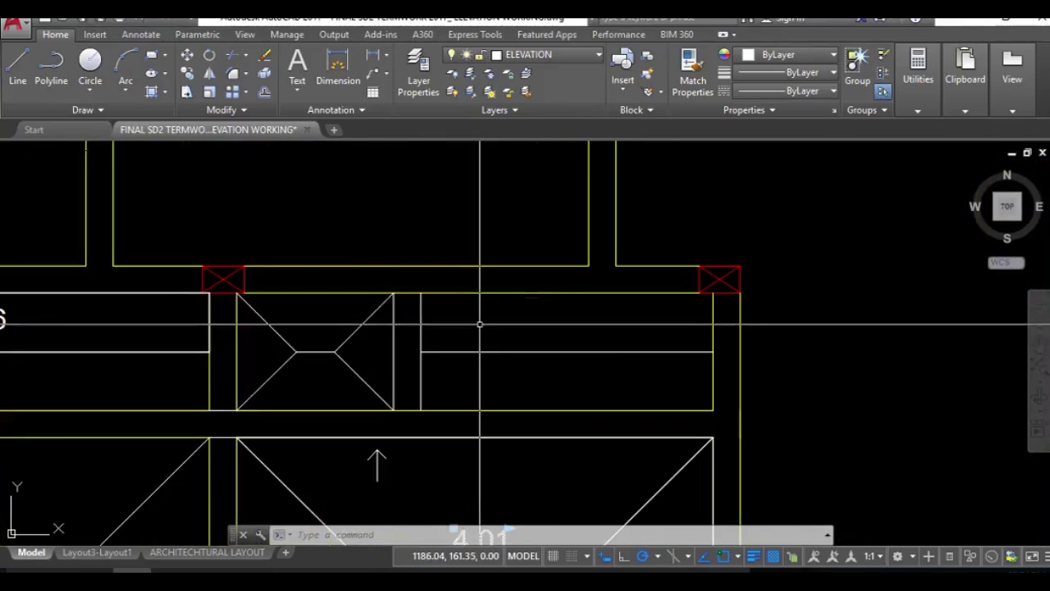
pyautogui.write('bo')
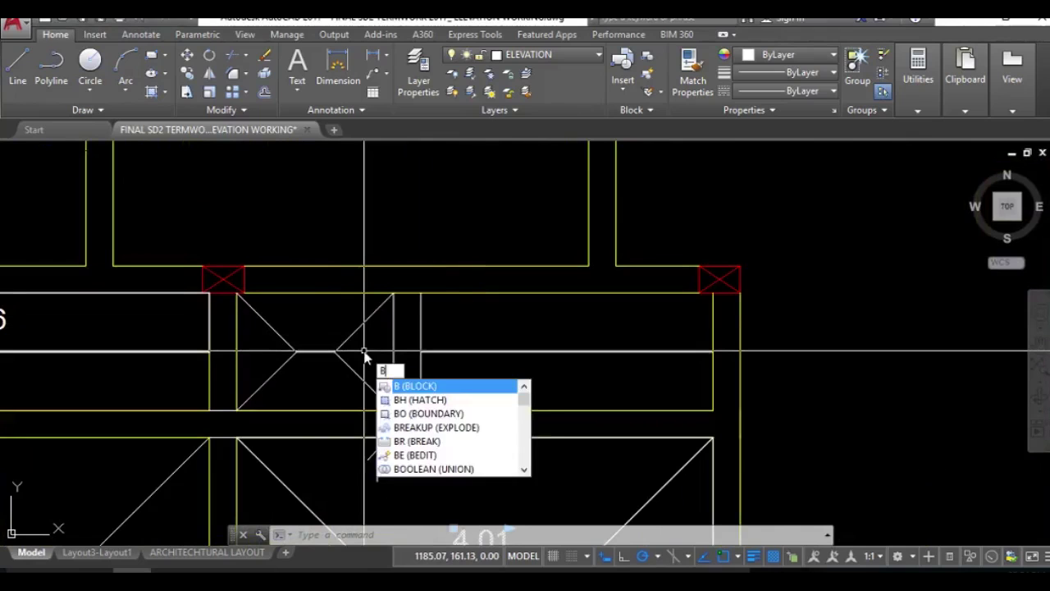
pyautogui.press('Return')
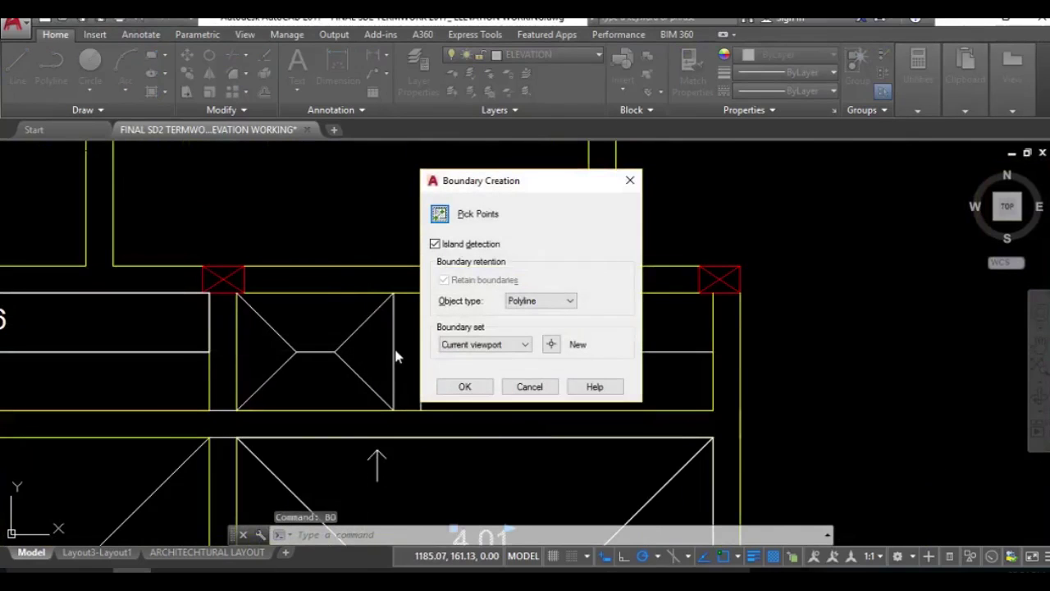
pyautogui.press('p')
pyautogui.click(384, 354)
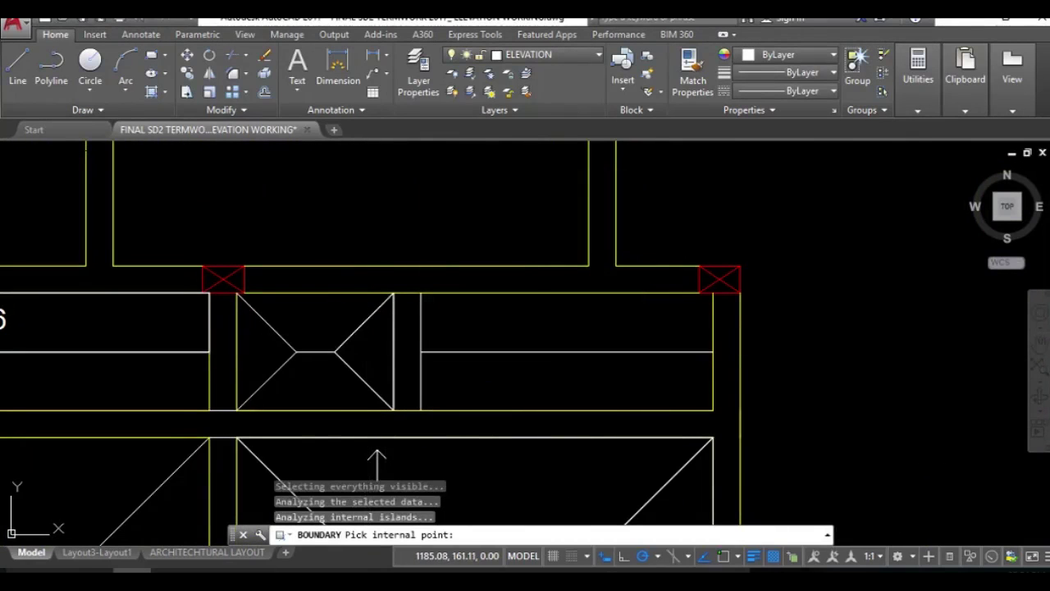
pyautogui.press('Return')
# Step: List the triangular boundary's area and place a 0.25 text label inside the triangle
pyautogui.click(365, 351)
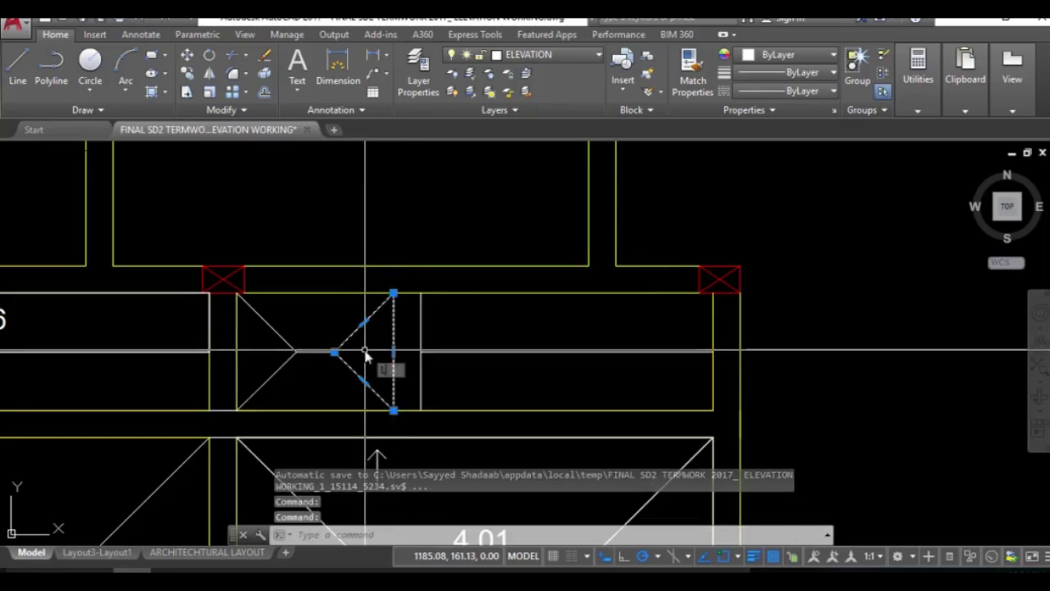
pyautogui.write('list')
pyautogui.press('Return')
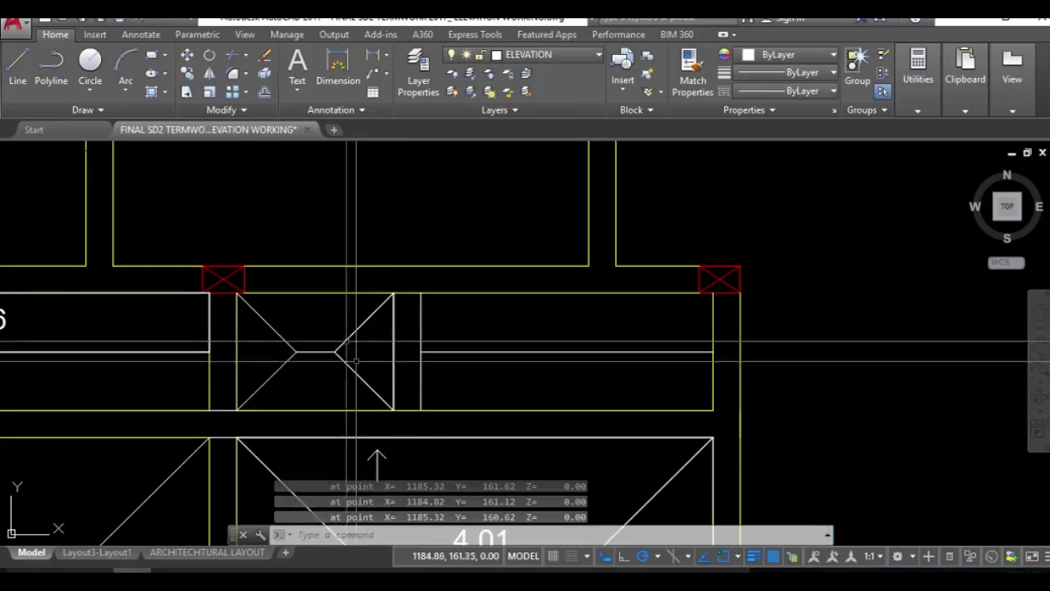
pyautogui.hotkey('ctrl', 'v')
pyautogui.click(373, 351)
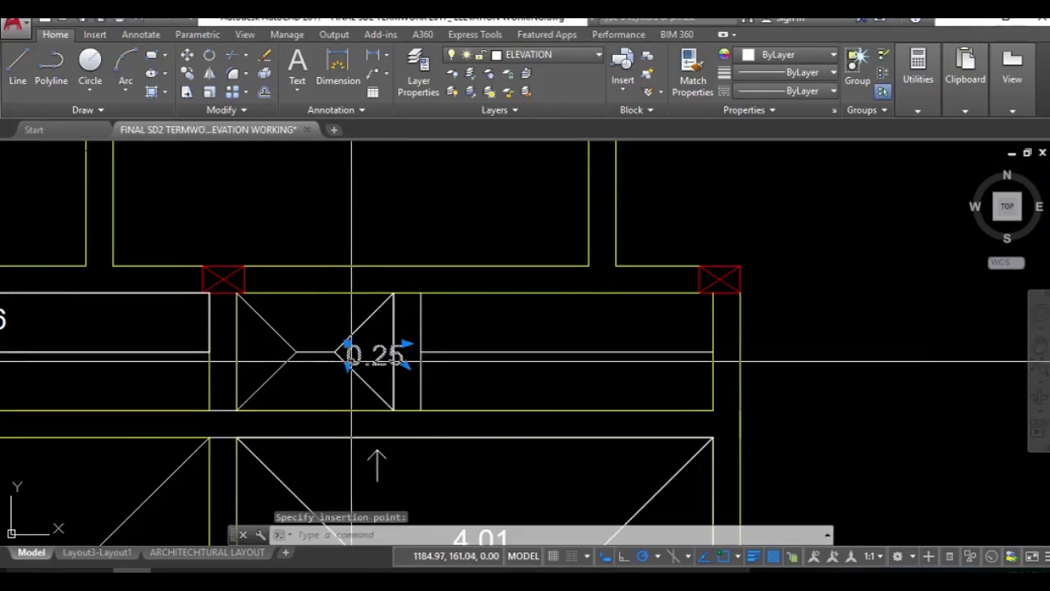
# Step: Switch to Excel and enter 0.25 as the fourth area in cell F7
pyautogui.hotkey('alt', 'Tab')
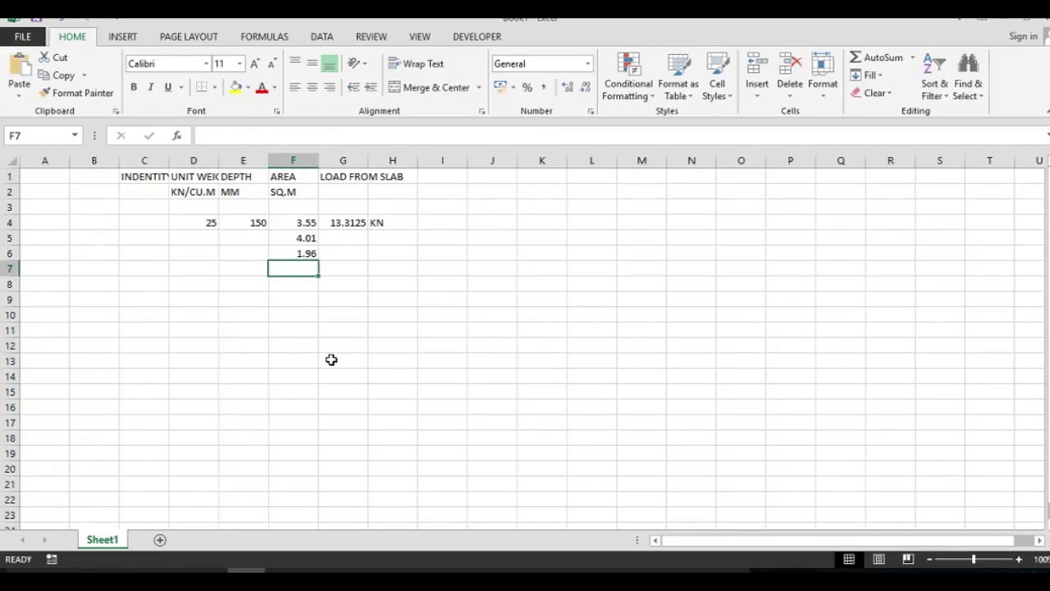
pyautogui.write('0.25')
pyautogui.press('Return')
# Step: Fill the unit weight 25 and depth 150 from cells D4:E4 down to row 7
pyautogui.press('Up')
pyautogui.press('Up')
pyautogui.press('Left')
pyautogui.press('Up')
pyautogui.press('Up')
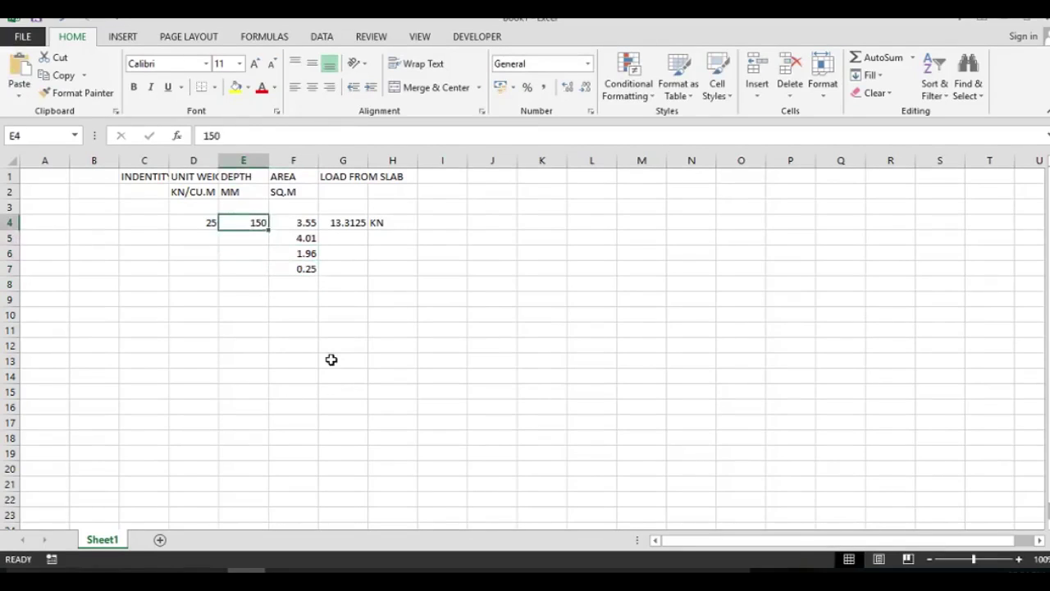
pyautogui.press('Left')
pyautogui.hotkey('shift', 'Right')
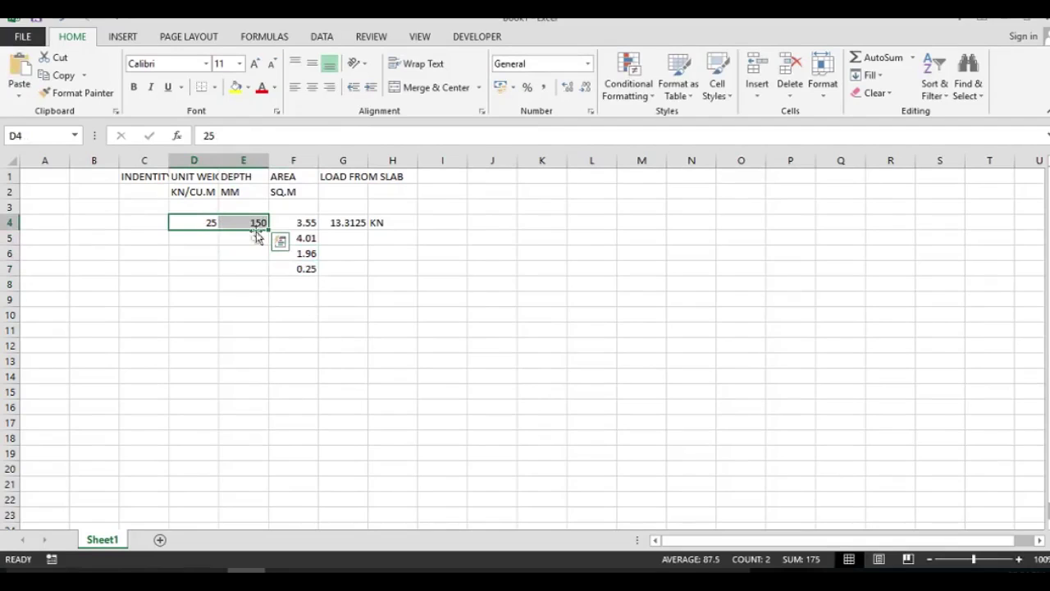
pyautogui.moveTo(270, 231); pyautogui.dragTo(255, 277)
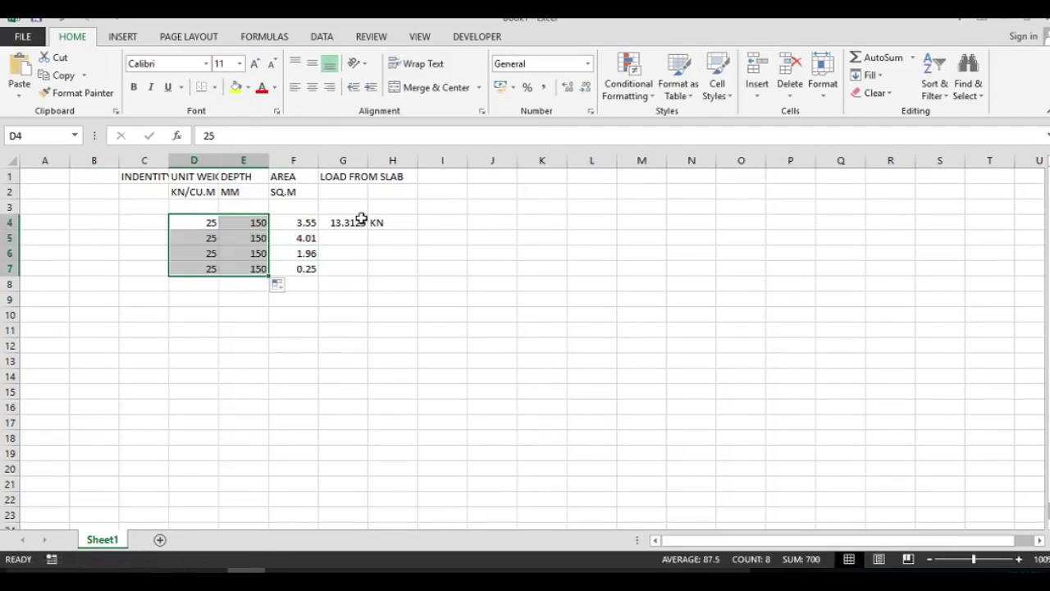
# Step: Fill the load formula and KN unit from cells G4:H4 down to row 7
pyautogui.click(358, 222)
pyautogui.moveTo(348, 218); pyautogui.dragTo(352, 269)
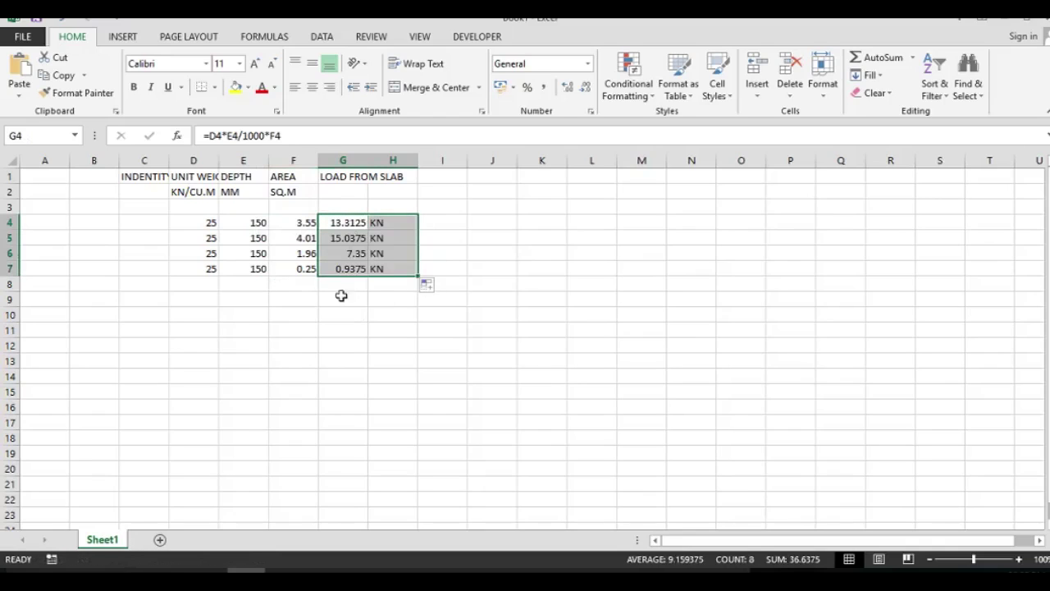
pyautogui.click(342, 295)
# Step: Try to copy the load in cell G4 into the AutoCAD drawing beside the right-hand 3.55 area
pyautogui.click(329, 218)
pyautogui.hotkey('ctrl', 'c')
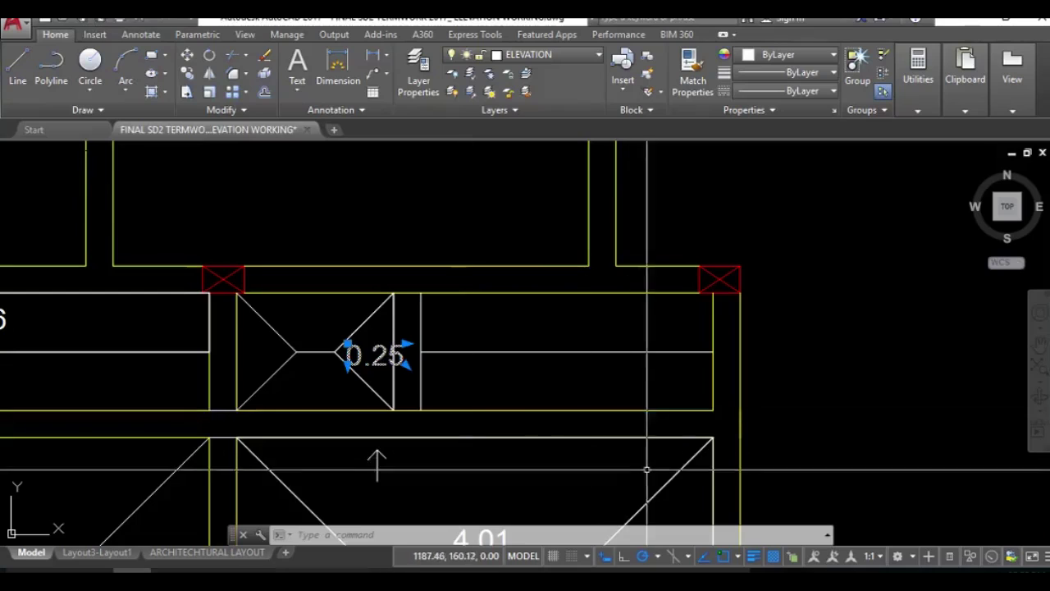
pyautogui.scroll(-5, 466, 280)
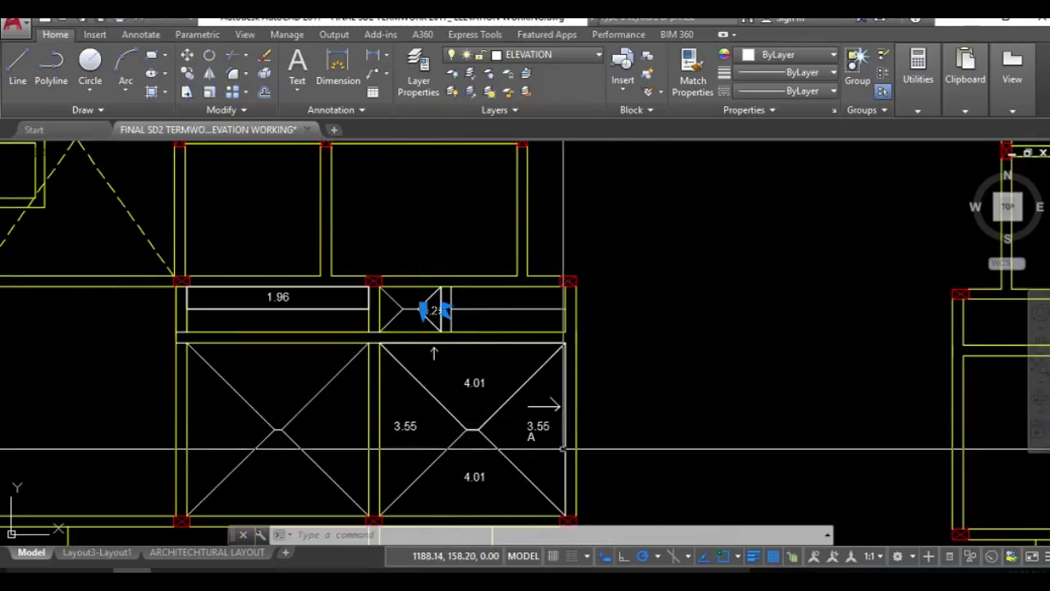
pyautogui.scroll(5, 562, 449)
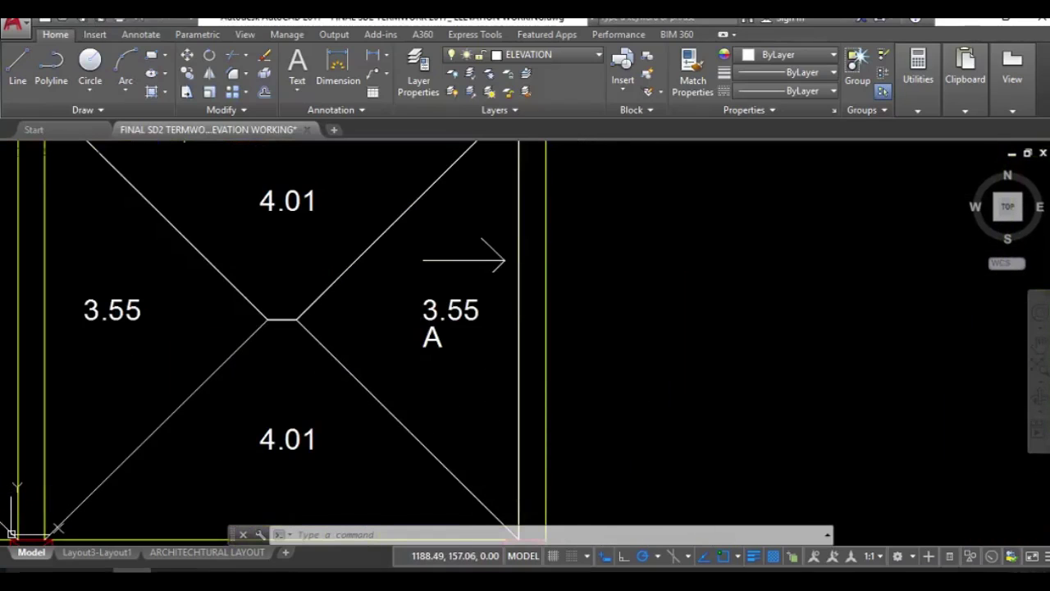
pyautogui.hotkey('ctrl', 'v')
pyautogui.click(518, 359)
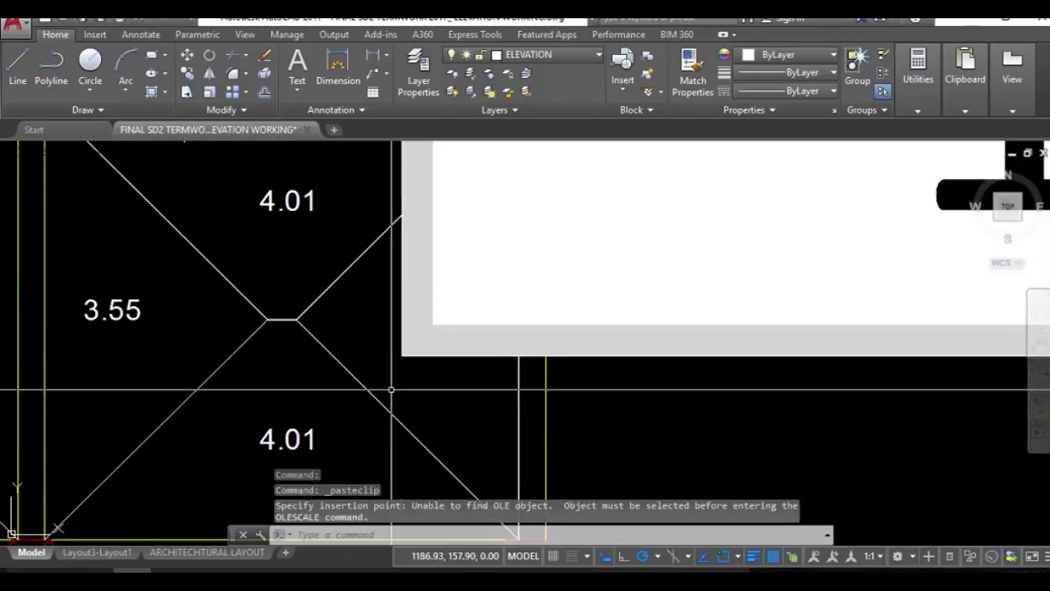
# Step: Erase the pasted spreadsheet object from the drawing
pyautogui.scroll(-6, 426, 328)
pyautogui.scroll(2, 420, 327)
pyautogui.scroll(5, 420, 326)
pyautogui.click(490, 265)
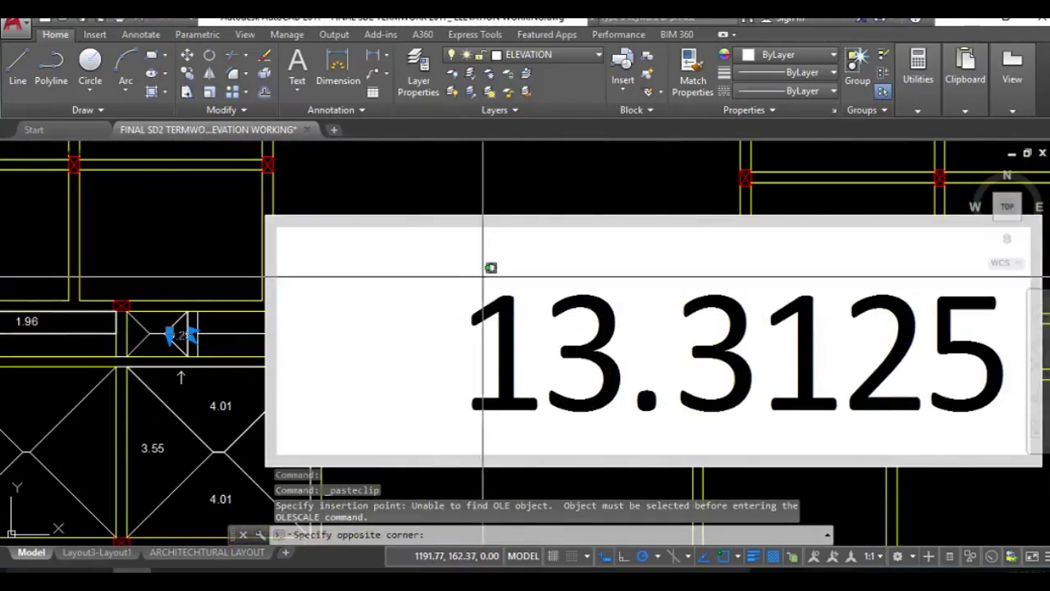
pyautogui.click(387, 222)
pyautogui.press('Delete')
pyautogui.scroll(-3, 463, 293)
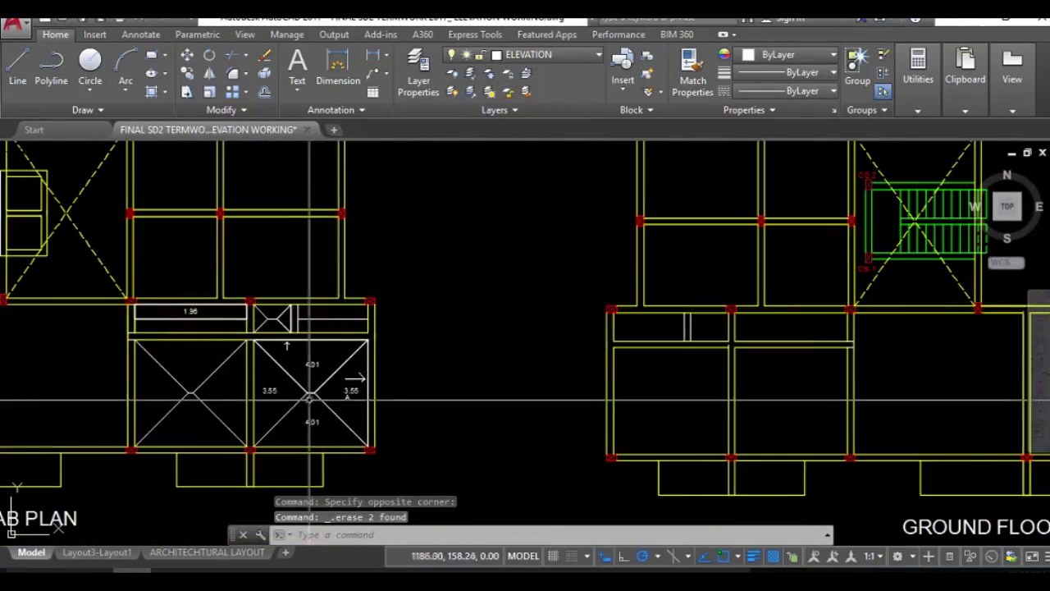
pyautogui.scroll(6, 389, 331)
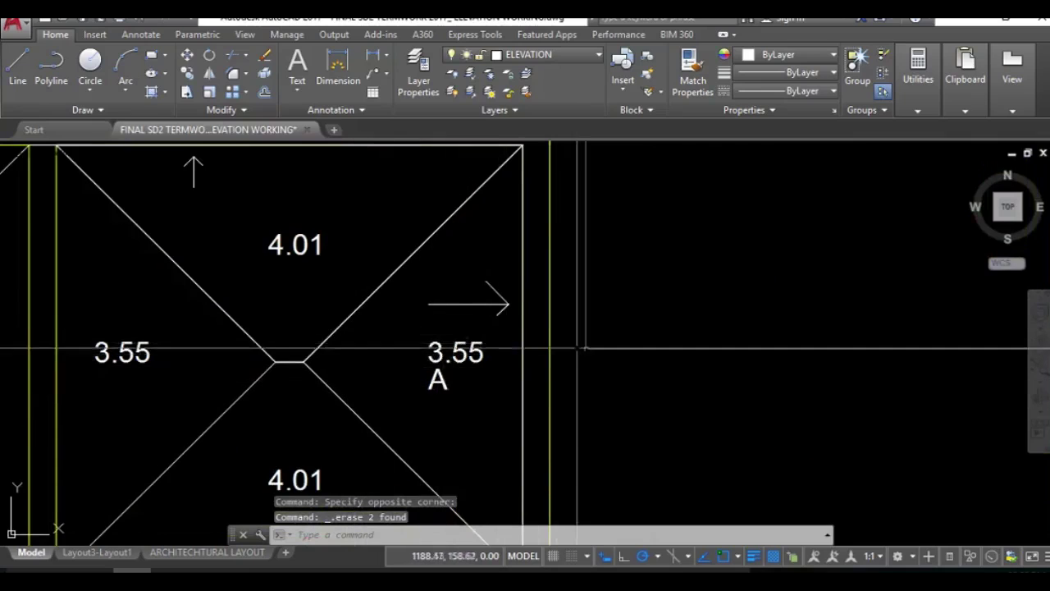
# Step: Compare the slab load for the second area in Excel cell G5 with the 4.01 area labels in the AutoCAD drawing
pyautogui.hotkey('alt', 'Tab')
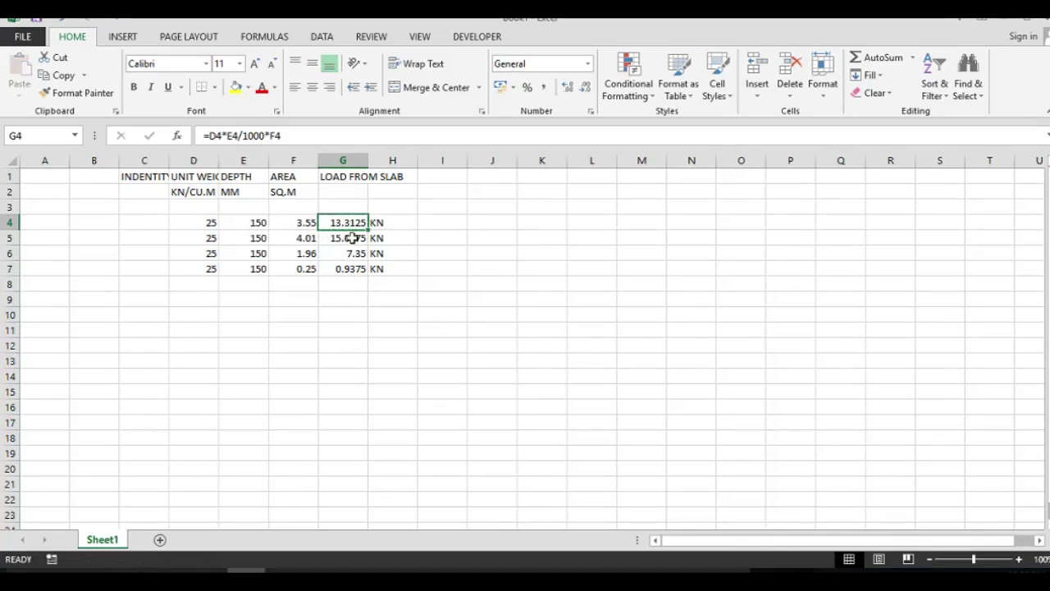
pyautogui.click(354, 238)
pyautogui.hotkey('alt', 'Tab')
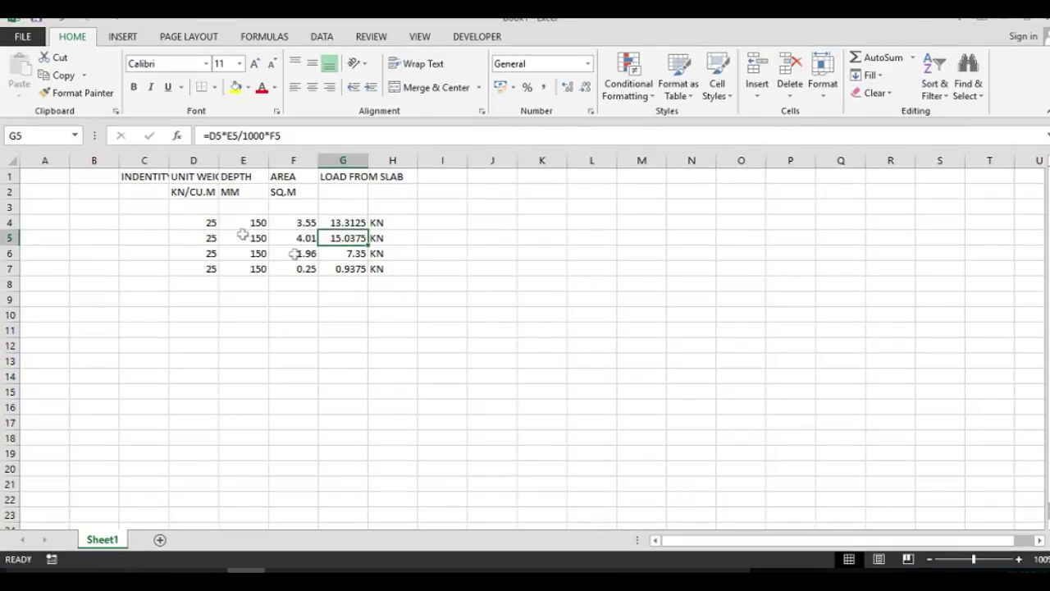
pyautogui.hotkey('alt', 'Tab')
pyautogui.scroll(3, 422, 281)
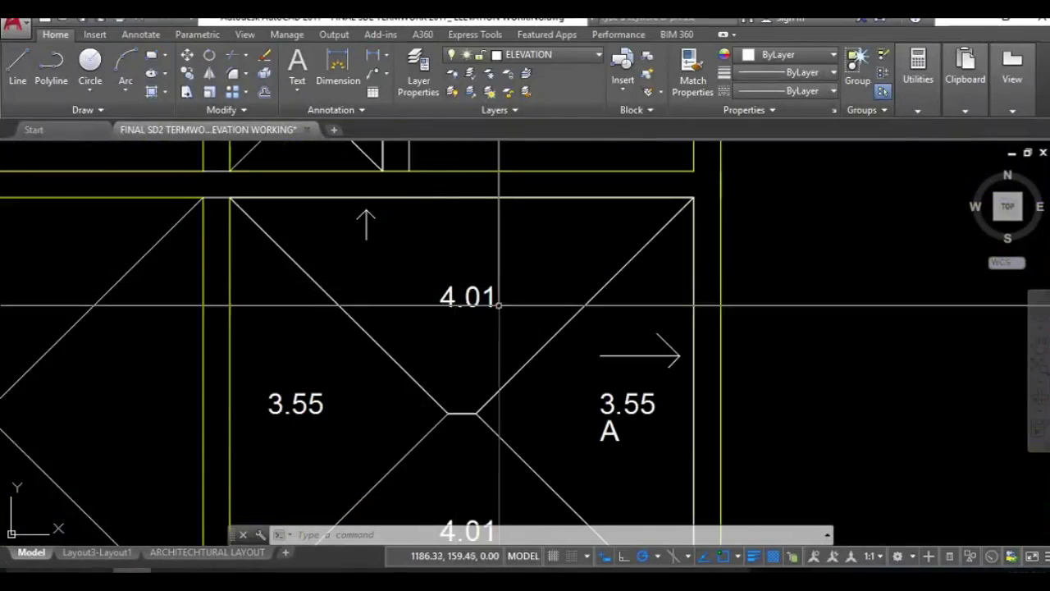
pyautogui.hotkey('alt', 'Tab')
pyautogui.scroll(-1, 514, 291)
pyautogui.hotkey('alt', 'Tab')
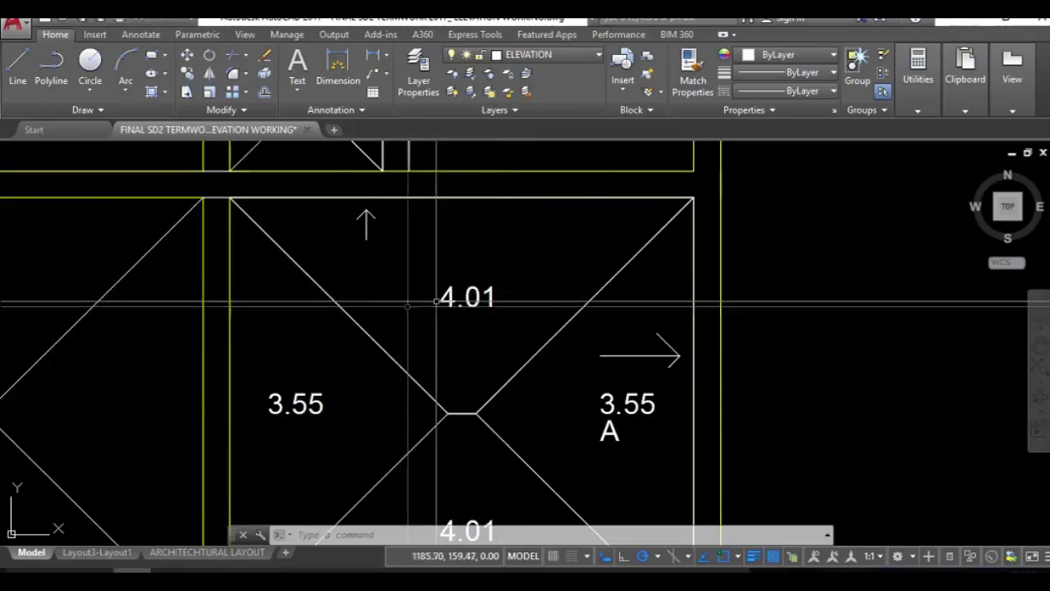
pyautogui.scroll(-2, 445, 394)
pyautogui.scroll(5, 444, 394)
pyautogui.scroll(-3, 444, 393)
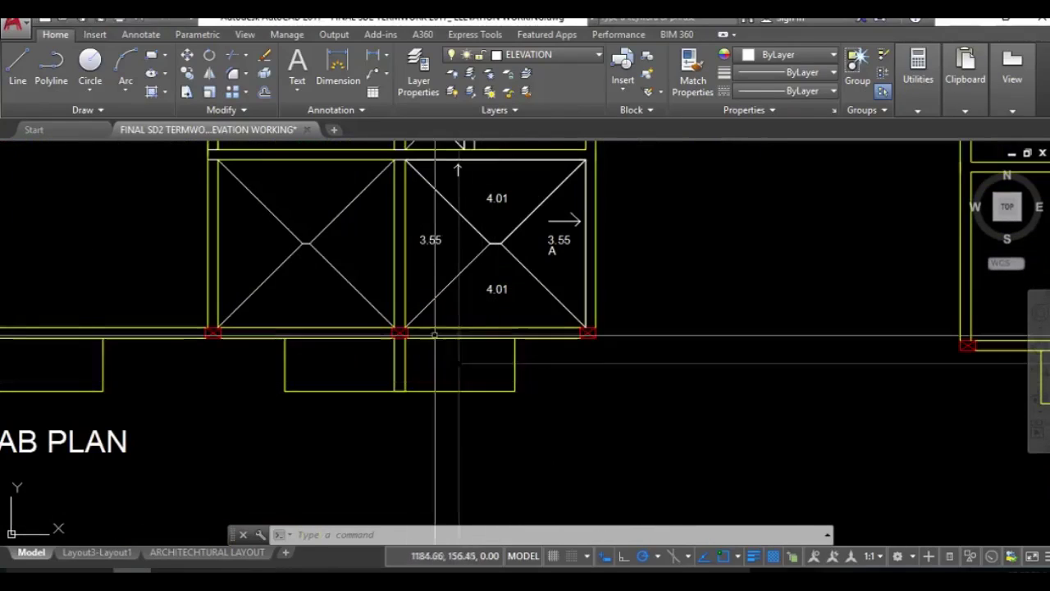
# Step: Thaw the BEAM LABELS layer and examine the labels of the projecting slabs below beams PB 45 and PB 46
pyautogui.click(542, 54)
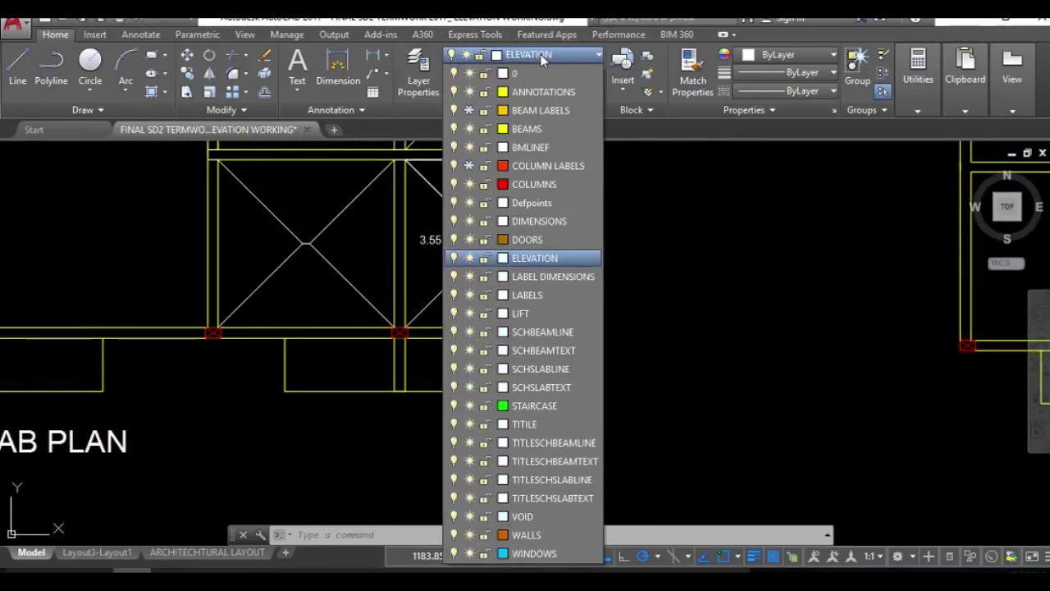
pyautogui.click(468, 110)
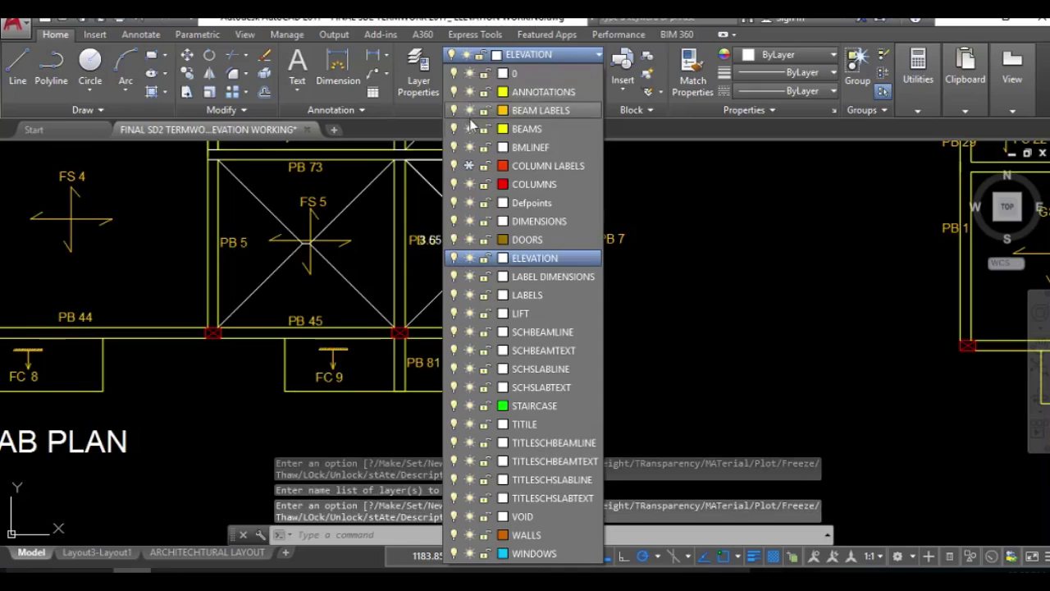
pyautogui.click(790, 305)
pyautogui.scroll(4, 412, 369)
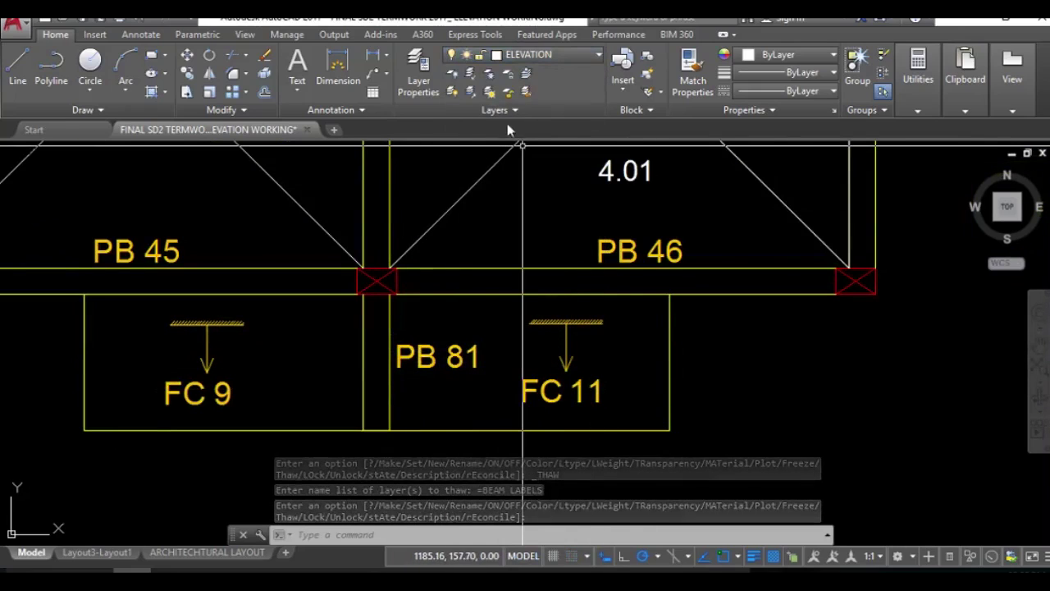
# Step: Freeze the BEAM LABELS layer by picking the FC 11 slab label
pyautogui.click(489, 73)
pyautogui.click(546, 378)
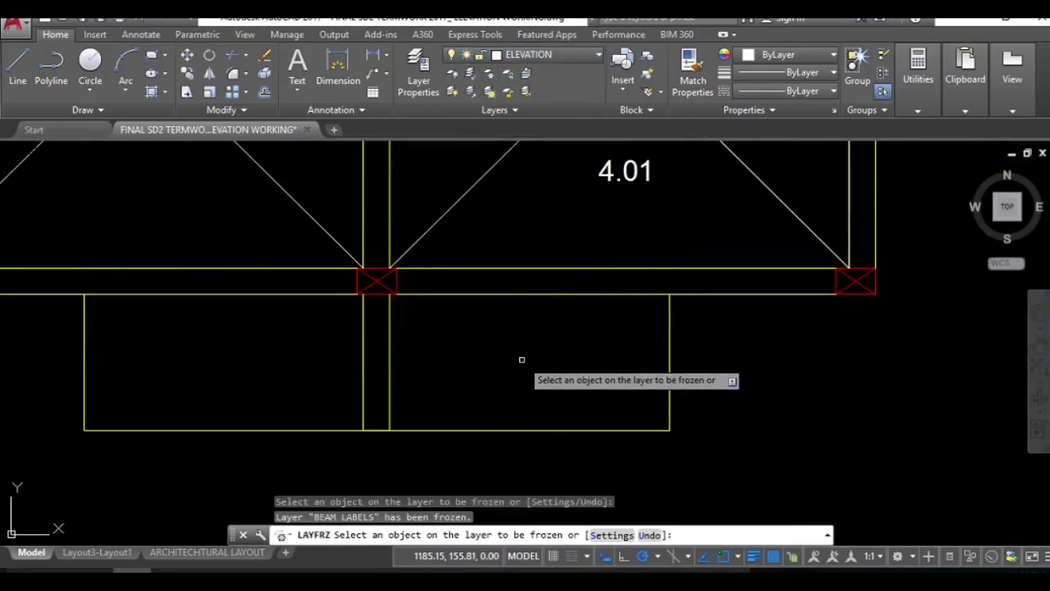
pyautogui.press('Escape')
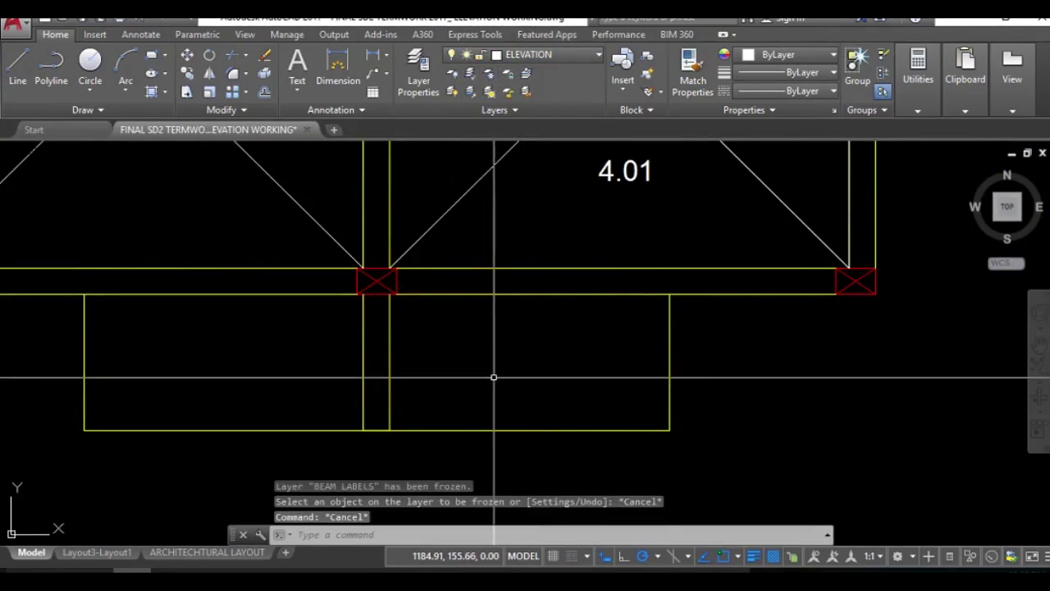
# Step: Create a polyline boundary inside the projecting slab below beam PB 46
pyautogui.write('BO')
pyautogui.press('Return')
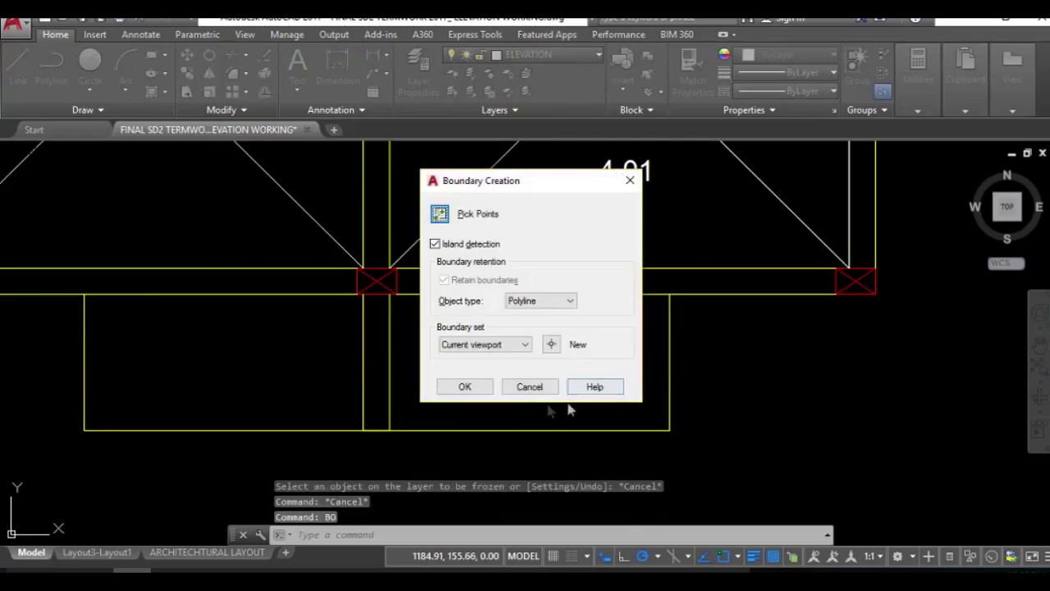
pyautogui.click(440, 213)
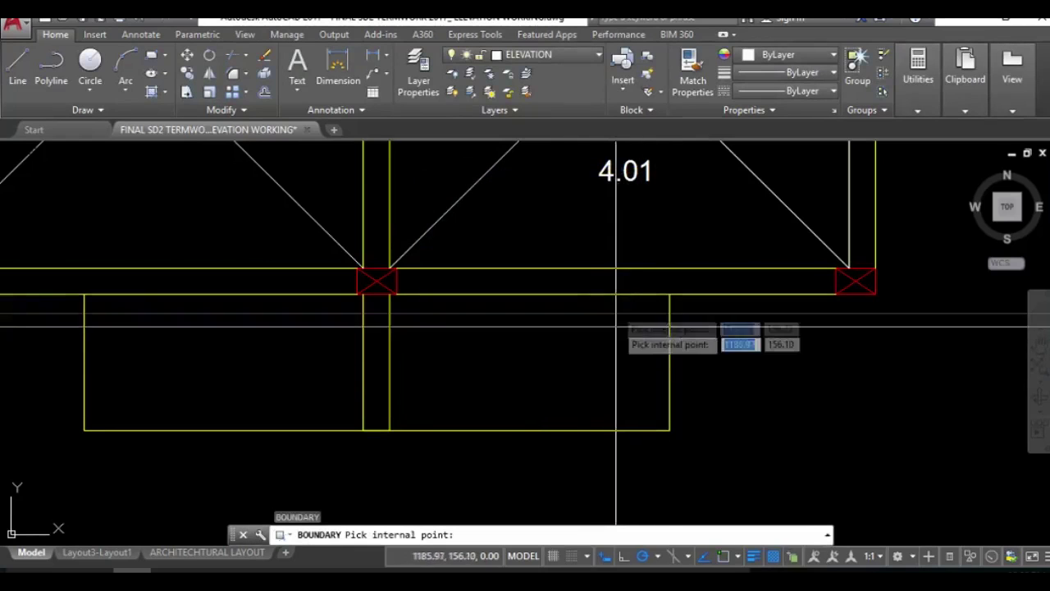
pyautogui.click(597, 322)
pyautogui.press('Return')
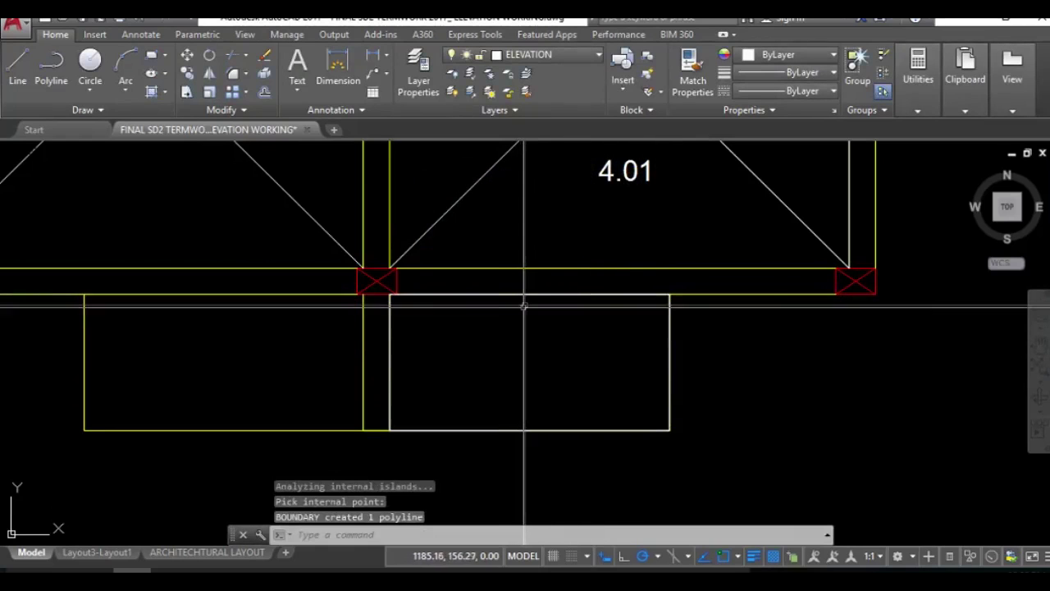
# Step: List the new boundary's area and paste the value 2.93 as a text label inside the projecting slab
pyautogui.click(522, 294)
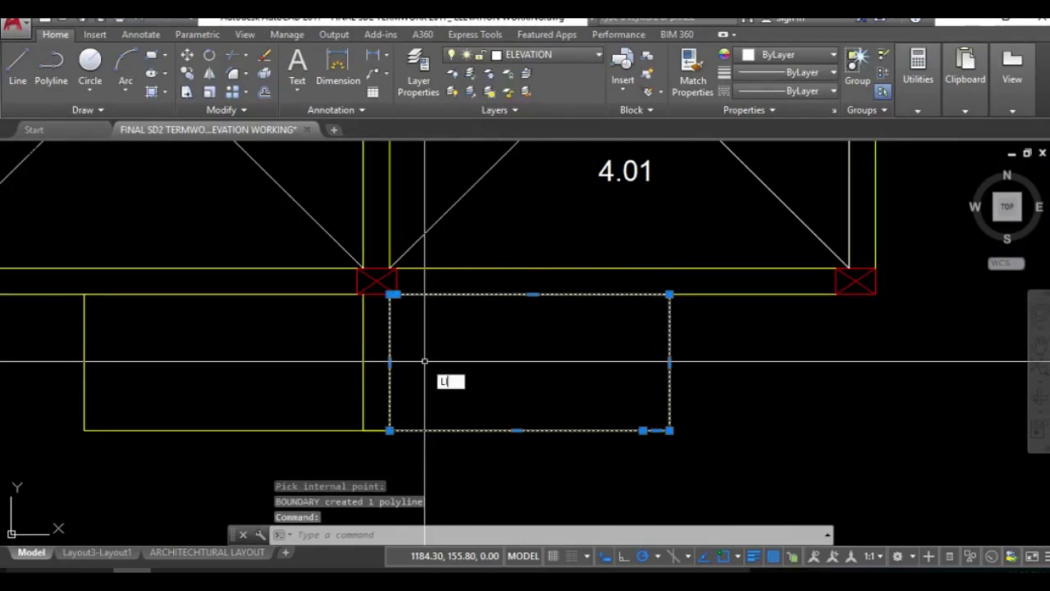
pyautogui.press('Return')
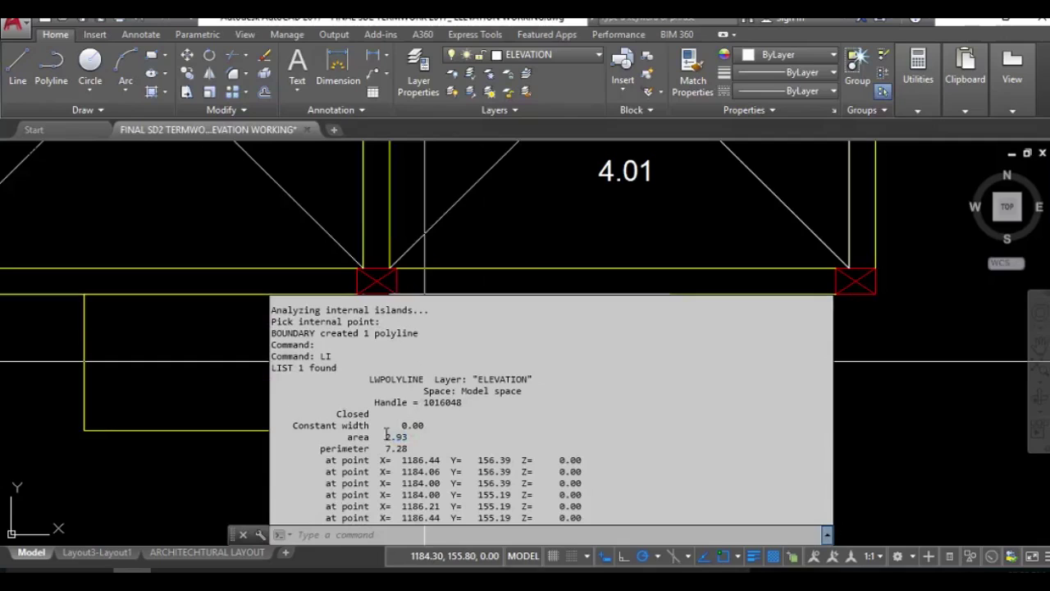
pyautogui.rightClick(413, 436)
pyautogui.click(380, 436)
pyautogui.hotkey('ctrl', 'v')
pyautogui.click(505, 349)
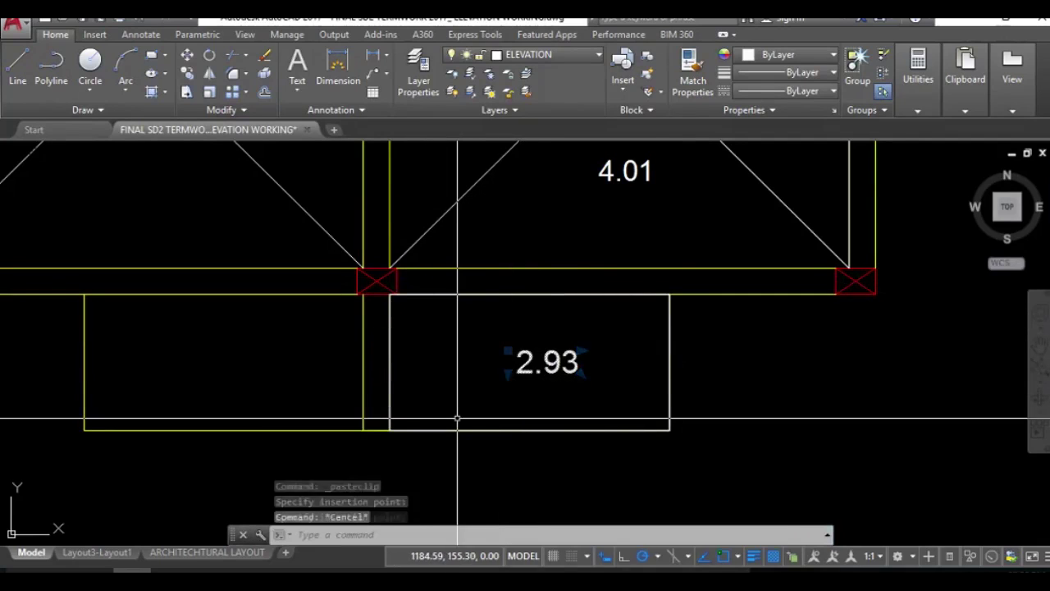
# Step: In Excel, enter the area 2.93 in cell F8 and extend row 7's values, load formula and KN unit to row 8
pyautogui.hotkey('alt', 'Tab')
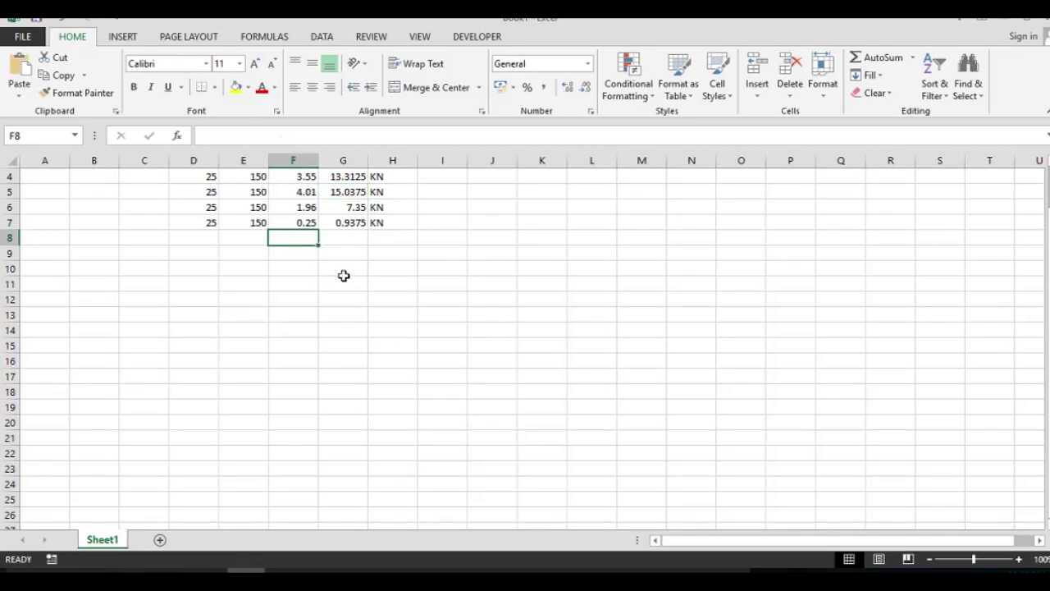
pyautogui.write('2.')
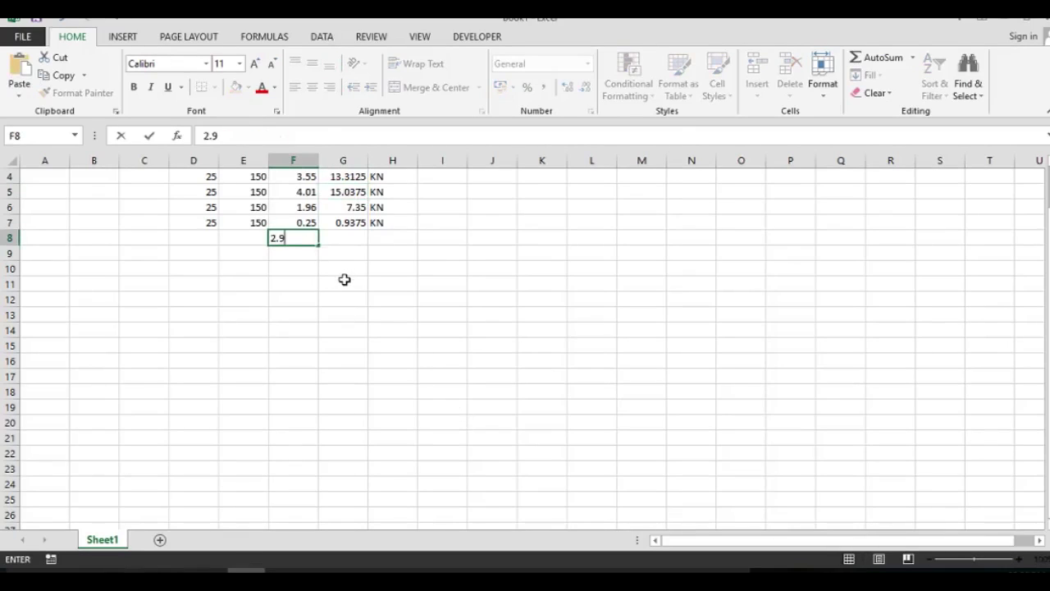
pyautogui.write('93')
pyautogui.press('Tab')
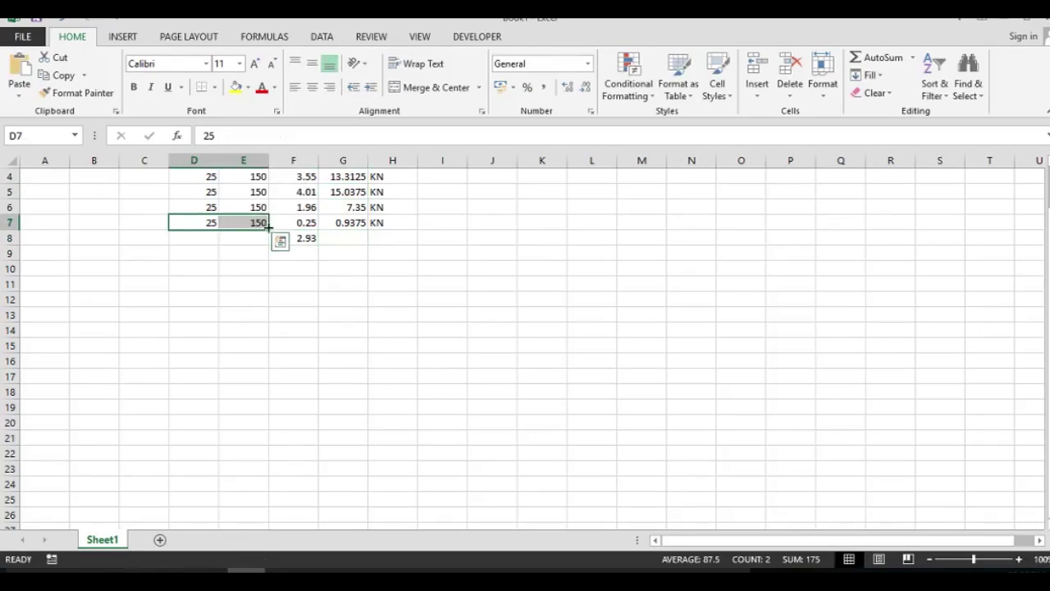
pyautogui.moveTo(351, 221); pyautogui.dragTo(397, 228)
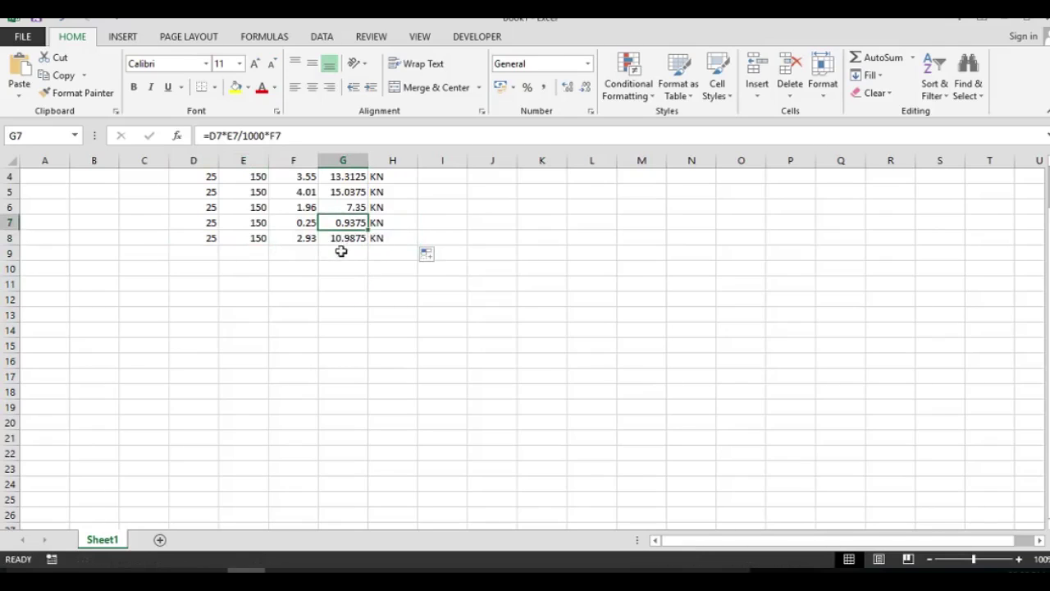
# Step: Switch back to AutoCAD and thaw the BEAM LABELS layer
pyautogui.hotkey('alt', 'Tab')
pyautogui.click(526, 282)
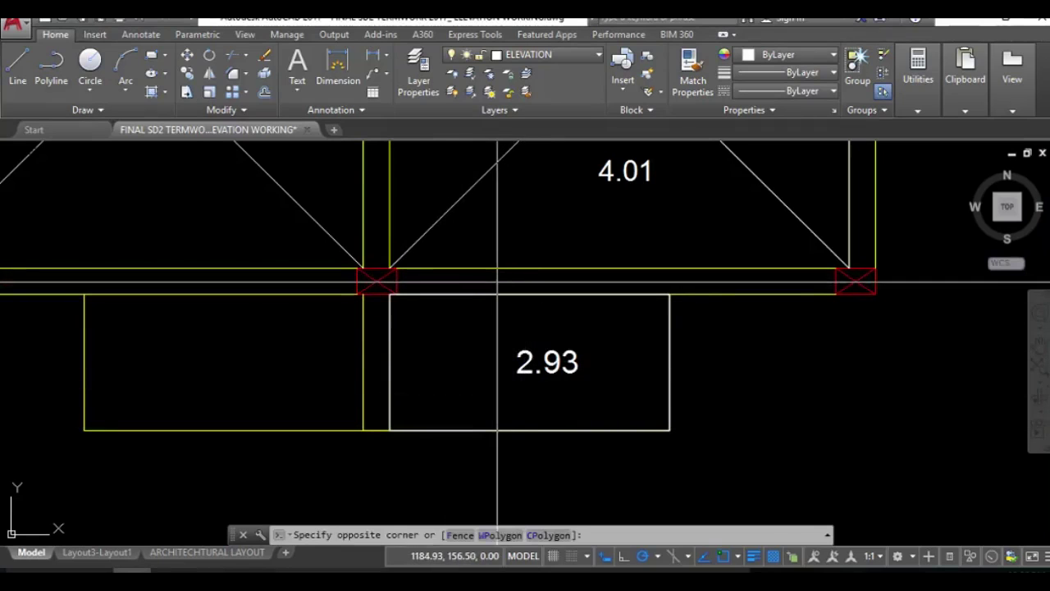
pyautogui.click(542, 53)
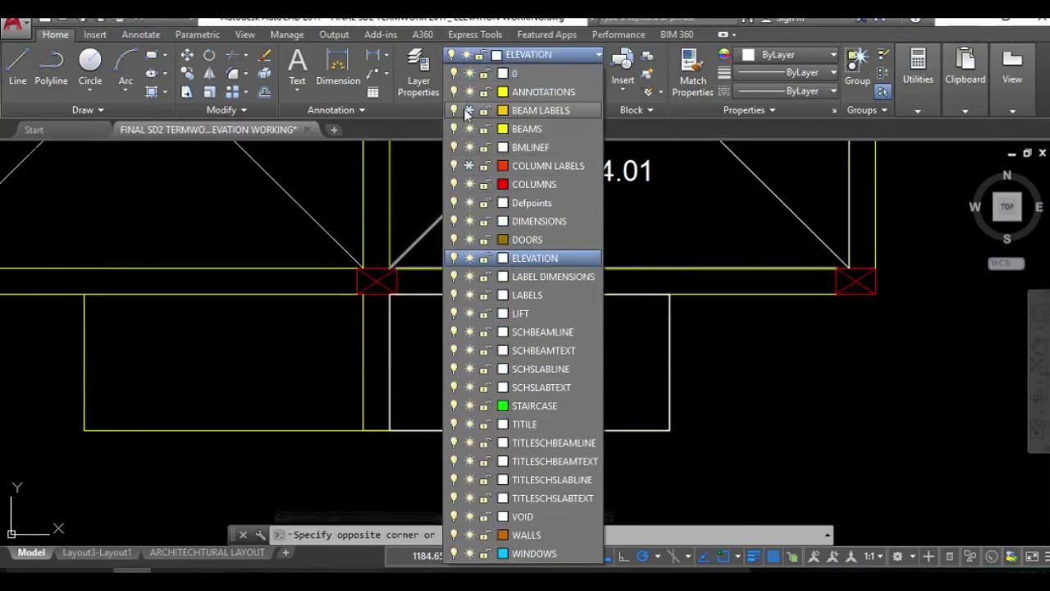
pyautogui.press('Escape')
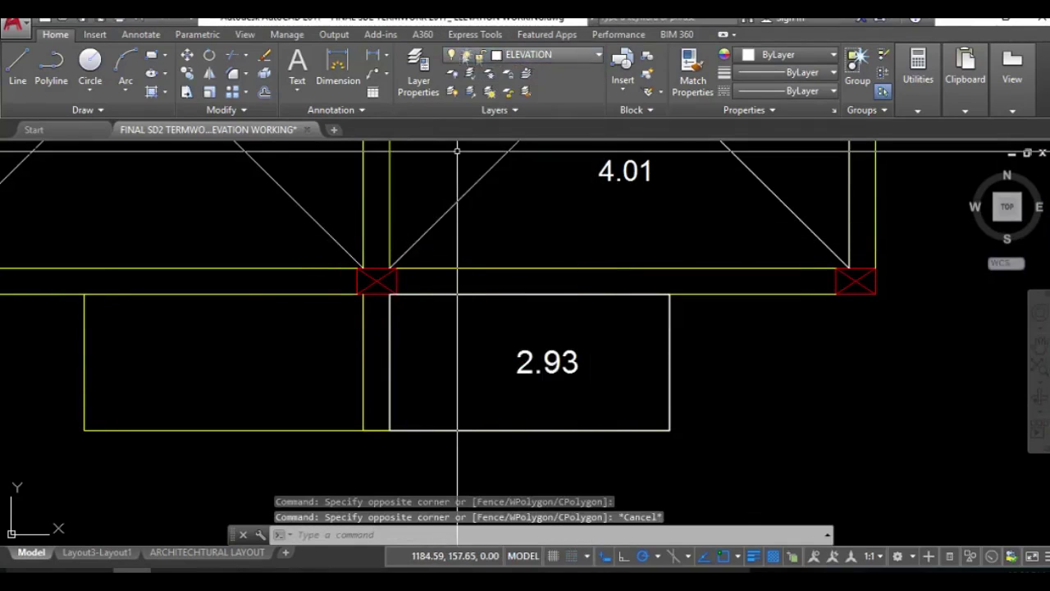
pyautogui.click(526, 54)
pyautogui.click(470, 111)
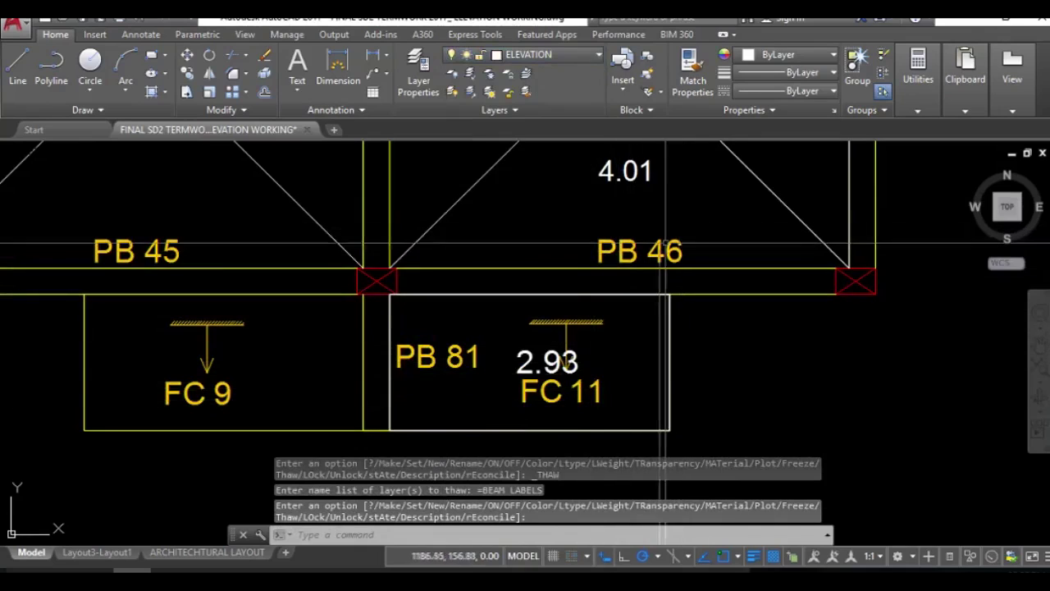
# Step: Open the load calculations drawing and examine the hatched, area-labelled panels in the lower-right part of the first floor slab plan
pyautogui.scroll(-4, 578, 330)
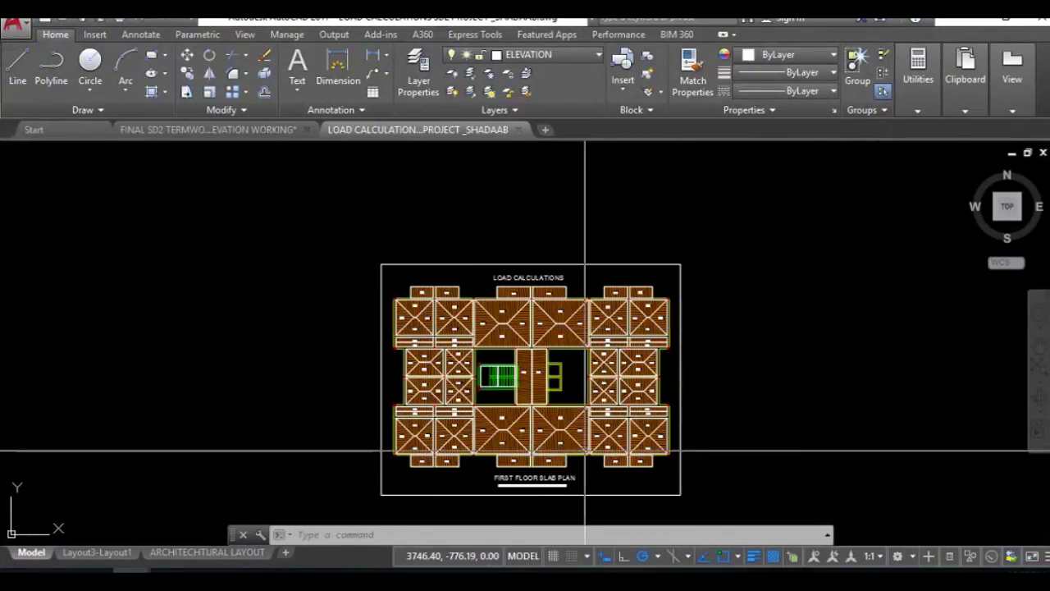
pyautogui.scroll(6, 615, 449)
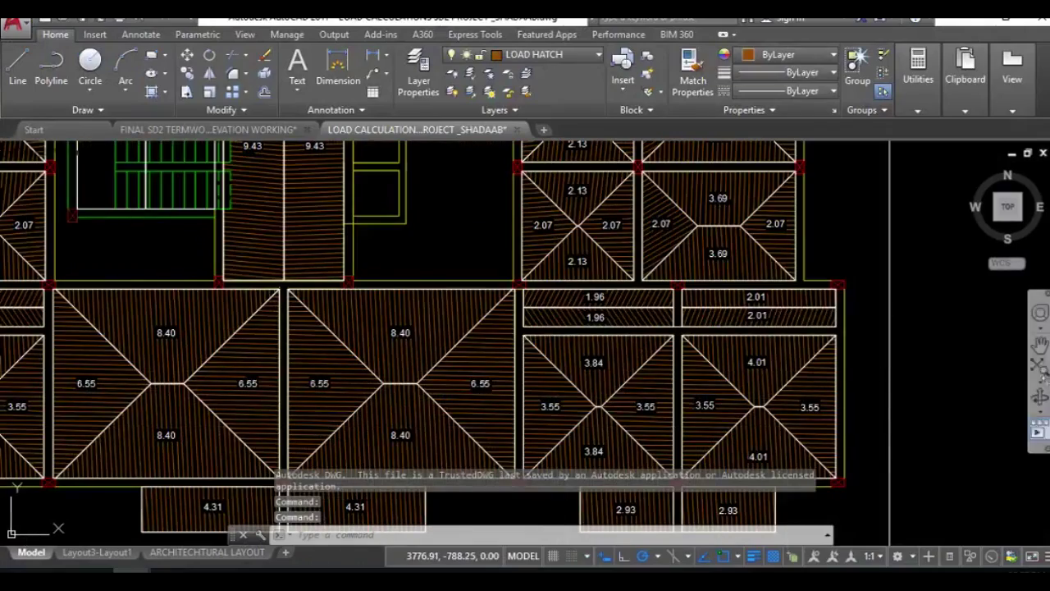
pyautogui.click(1039, 344)
pyautogui.moveTo(737, 407)
pyautogui.mouseDown()
pyautogui.moveTo(627, 305)
pyautogui.moveTo(613, 180)
pyautogui.moveTo(608, 239)
pyautogui.mouseUp()
pyautogui.scroll(4, 627, 305)
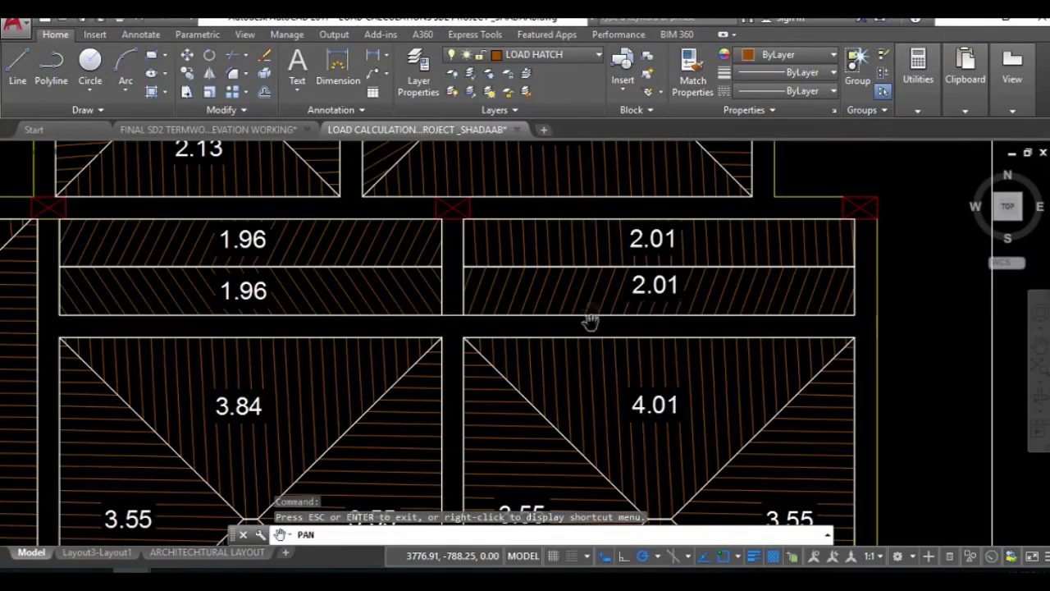
pyautogui.moveTo(591, 320)
pyautogui.mouseDown()
pyautogui.moveTo(675, 241)
pyautogui.moveTo(678, 317)
pyautogui.mouseUp()
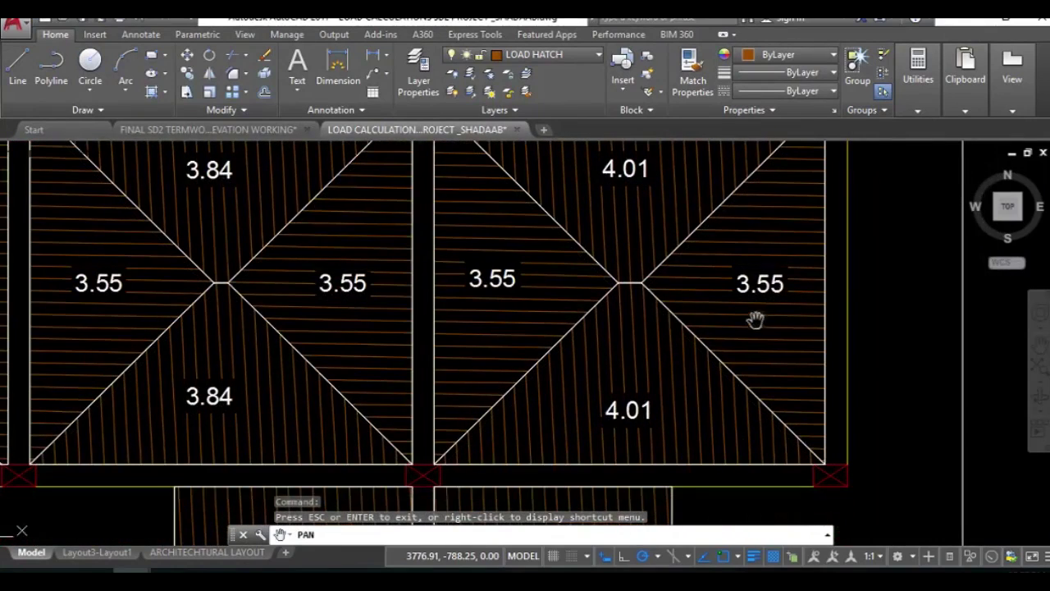
# Step: Return to the elevation working drawing and freeze the BEAM LABELS layer by picking an object in slab FS 6
pyautogui.click(183, 131)
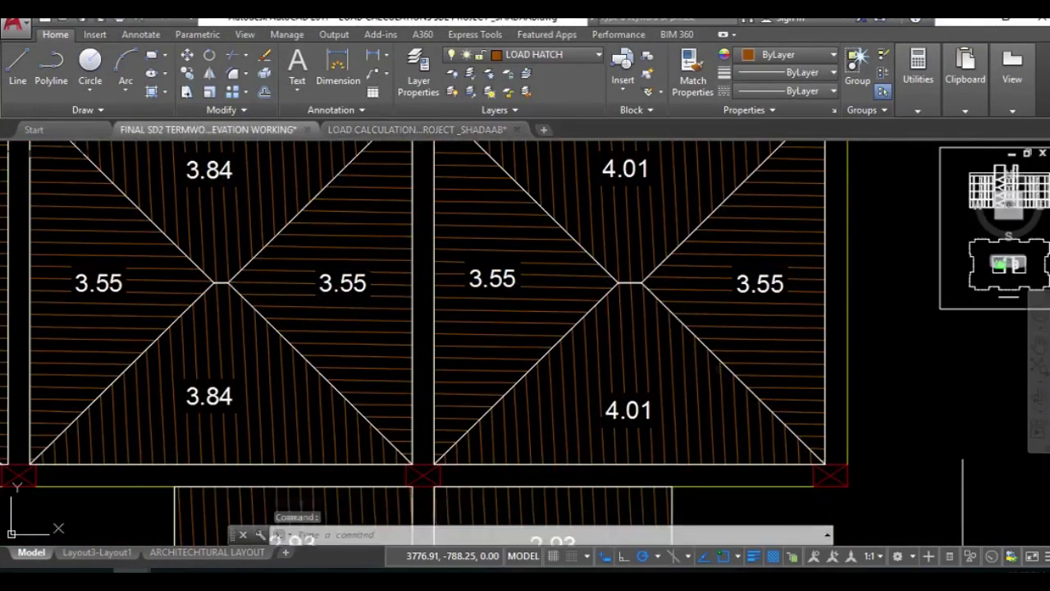
pyautogui.scroll(10, 242, 222)
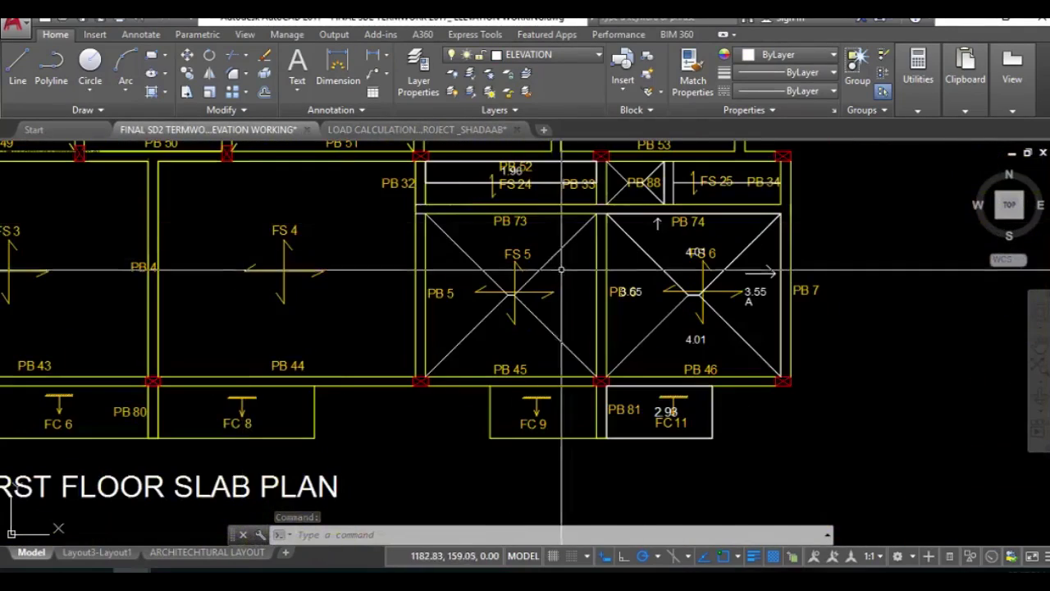
pyautogui.scroll(5, 561, 271)
pyautogui.scroll(-2, 561, 271)
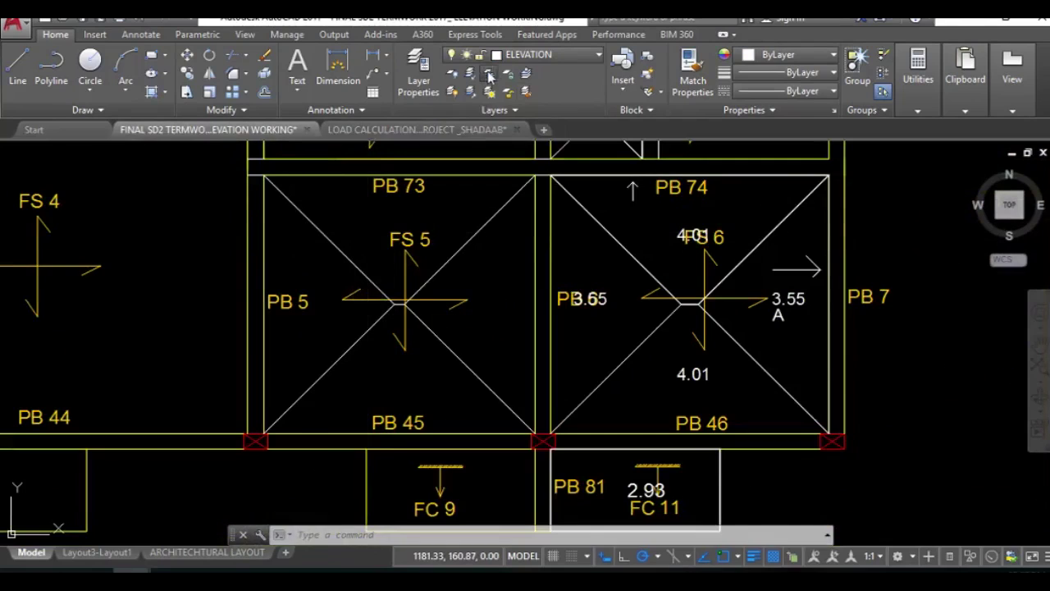
pyautogui.click(490, 75)
pyautogui.click(747, 300)
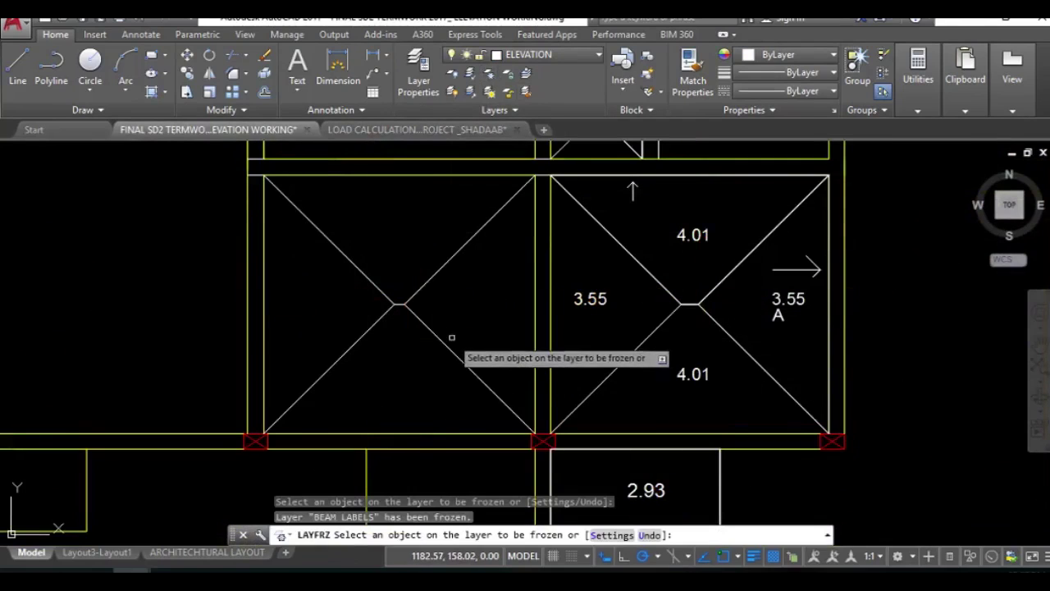
pyautogui.press('Return')
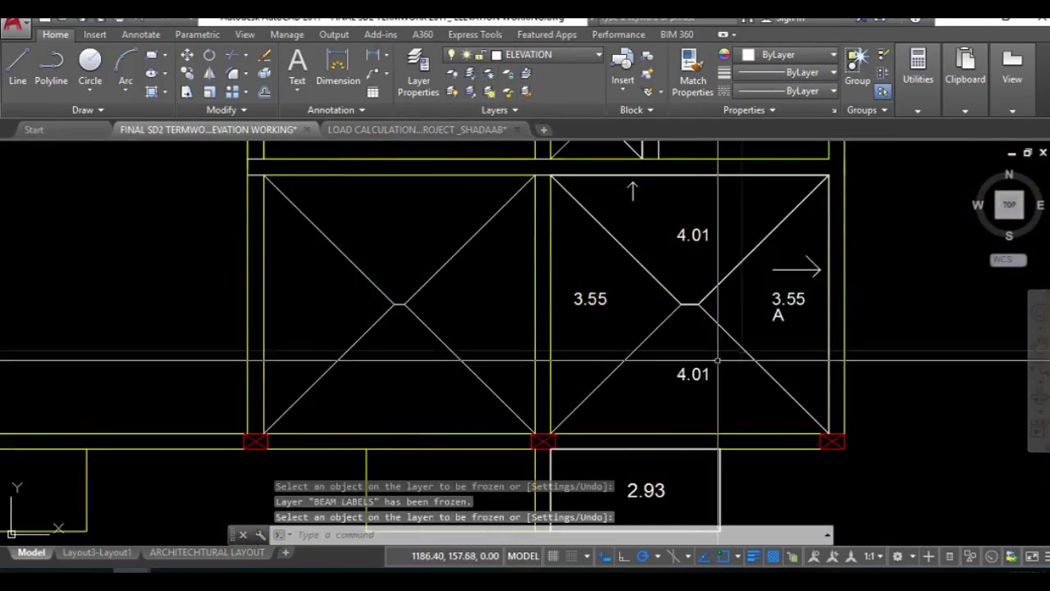
# Step: Switch to the load calculations drawing and examine the hatches of the 4.01 and 3.55 areas in the lower-right corner panel
pyautogui.click(367, 130)
pyautogui.scroll(-2, 657, 382)
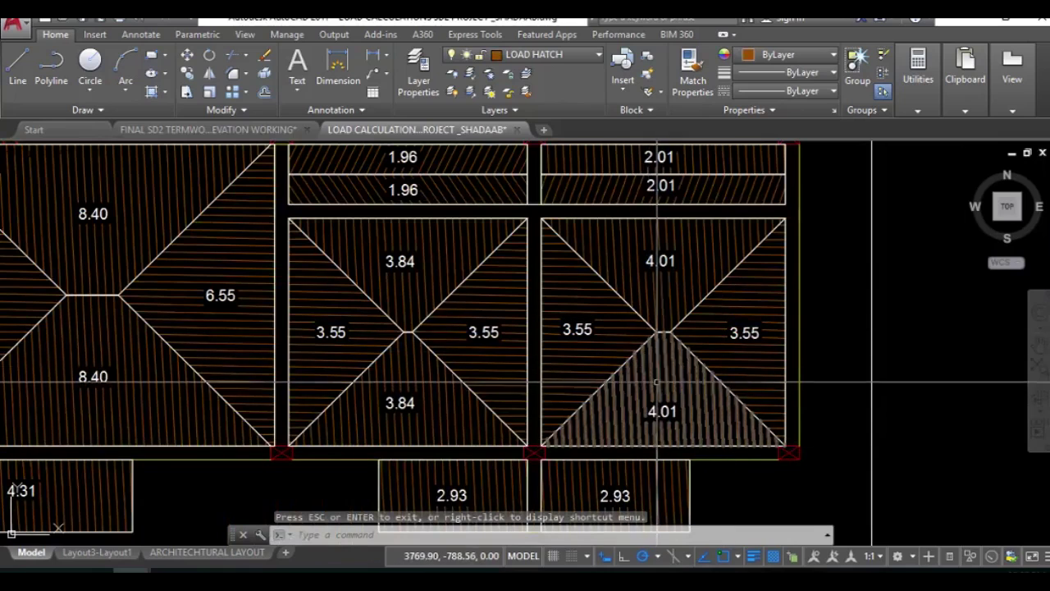
pyautogui.click(657, 381)
pyautogui.press('Escape')
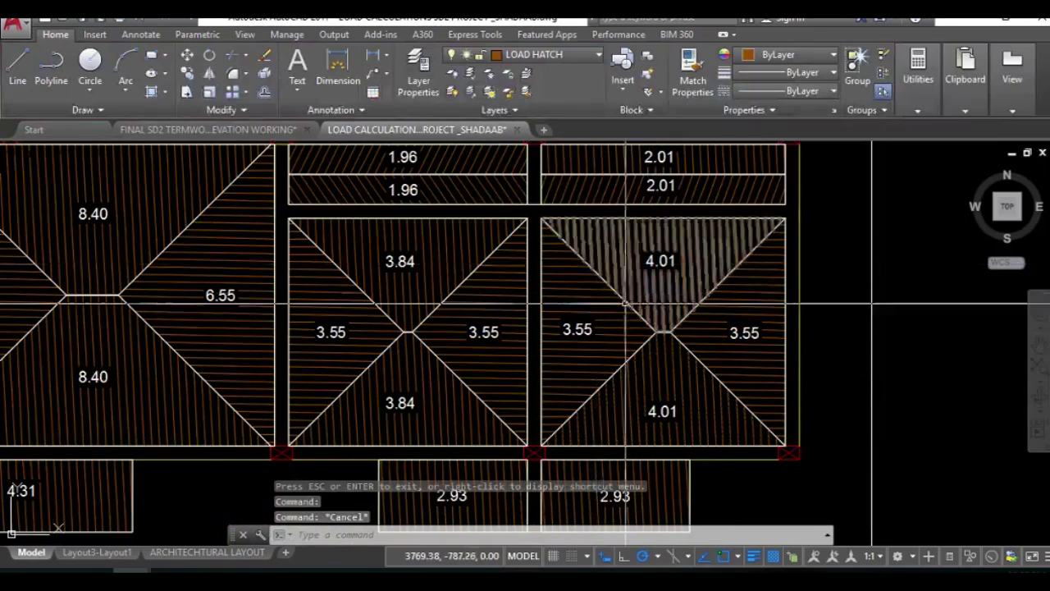
pyautogui.click(610, 253)
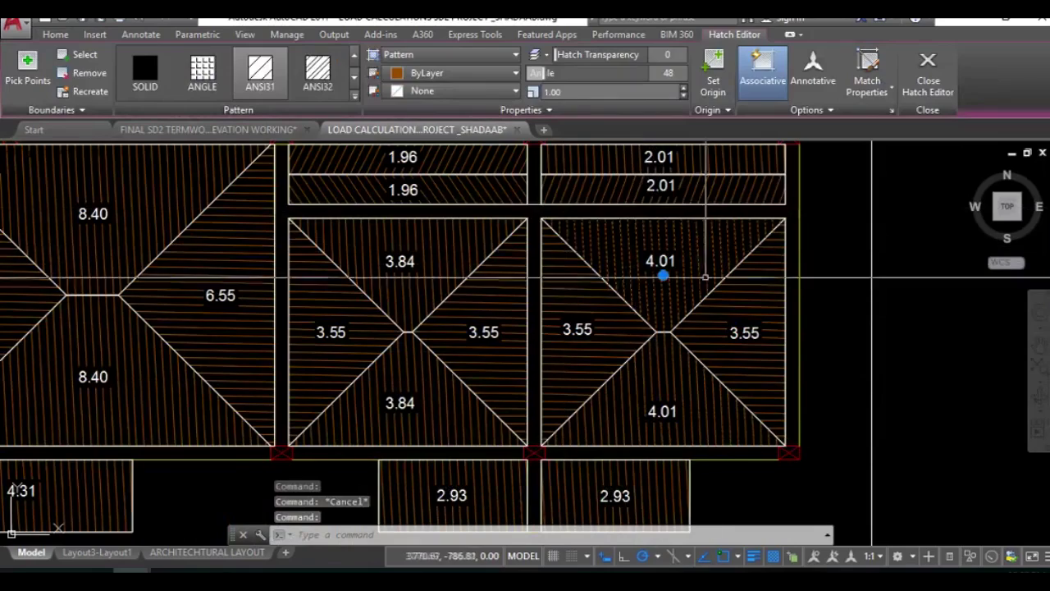
pyautogui.press('Escape')
pyautogui.click(728, 331)
pyautogui.press('Escape')
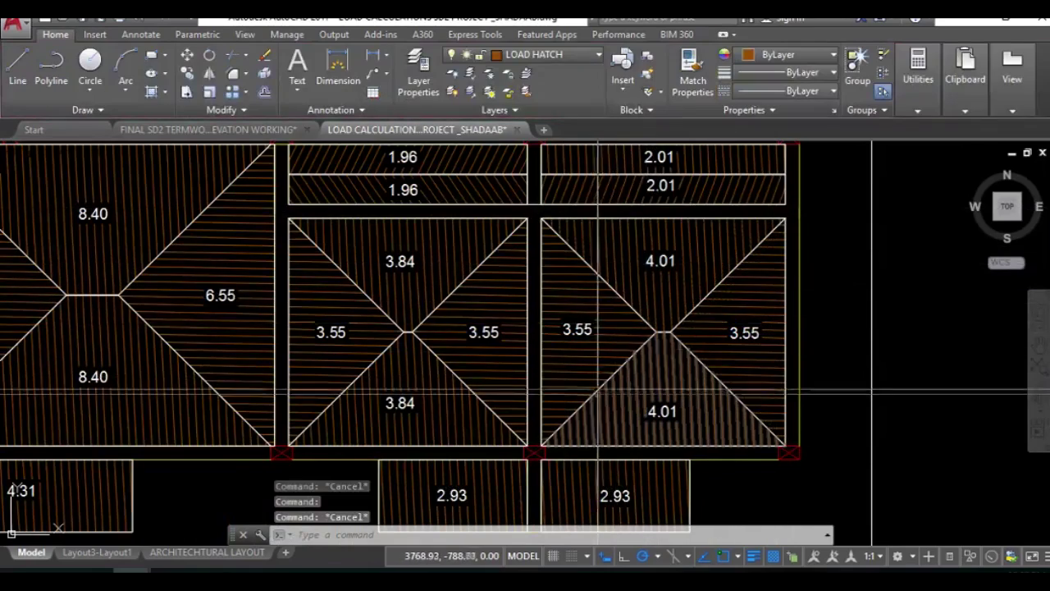
pyautogui.scroll(-3, 616, 324)
pyautogui.scroll(3, 582, 426)
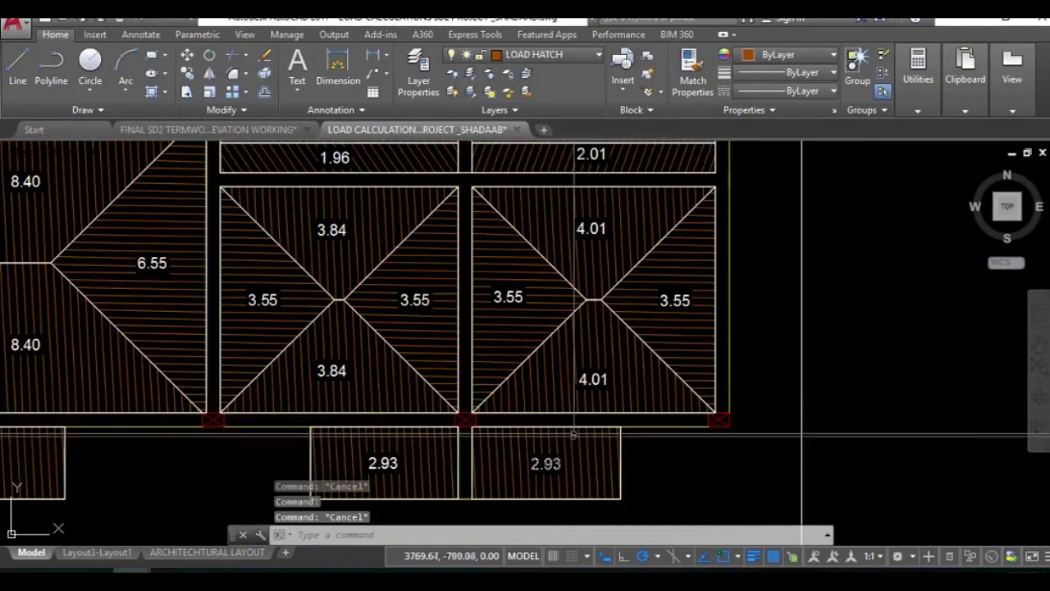
# Step: Copy the corner panel's lower 4.01 area label about 0.32 units straight down
pyautogui.scroll(5, 546, 440)
pyautogui.scroll(-3, 513, 377)
pyautogui.click(586, 316)
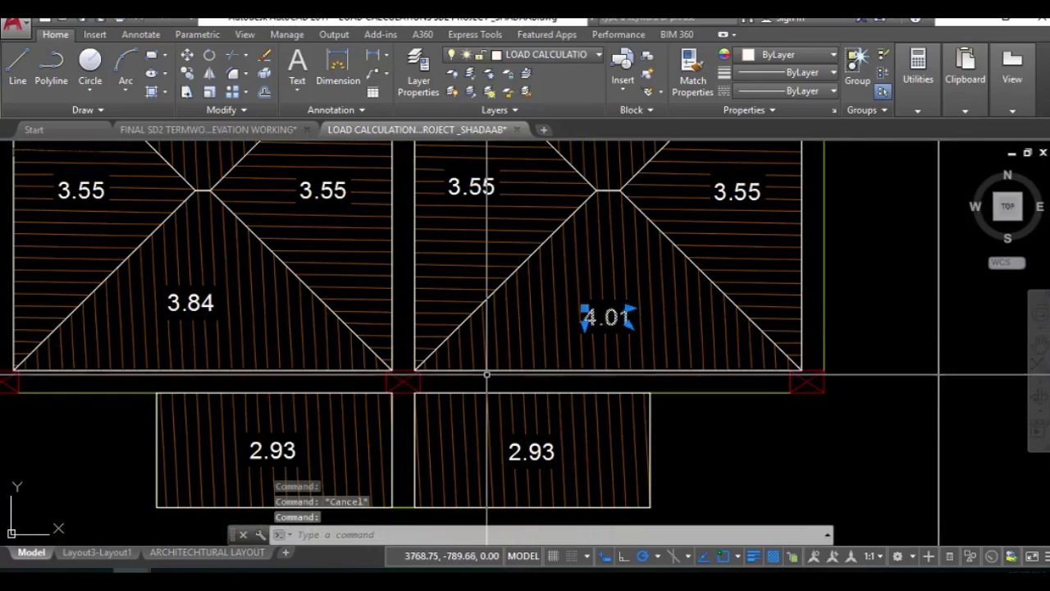
pyautogui.write('o')
pyautogui.press('Return')
pyautogui.click(655, 286)
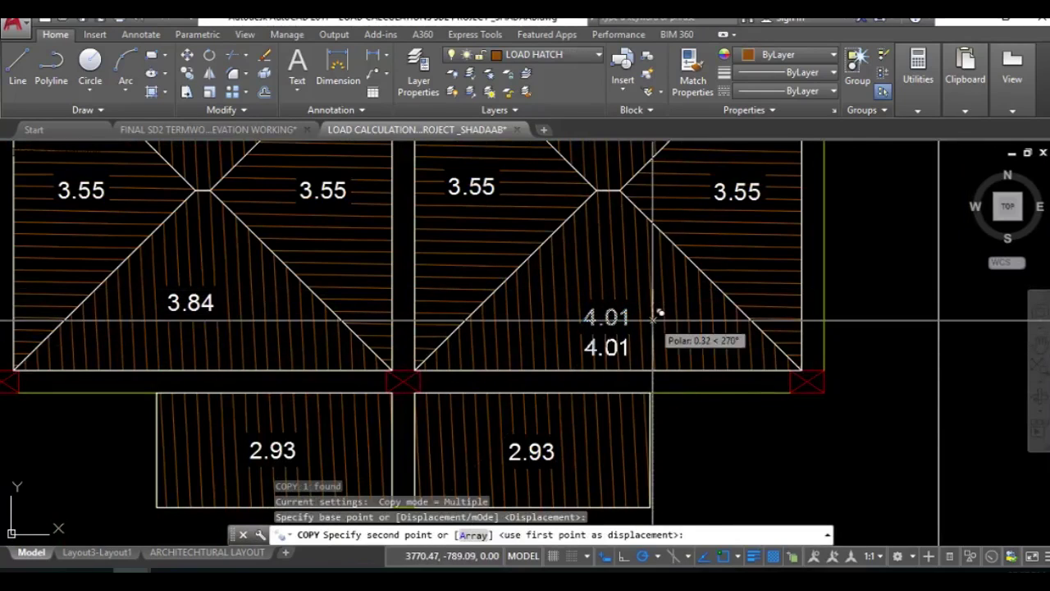
pyautogui.press('Escape')
# Step: Look up the 4.01 area's load in the Excel workbook and change the copied 4.01 label's text to 15 KN
pyautogui.click(590, 349)
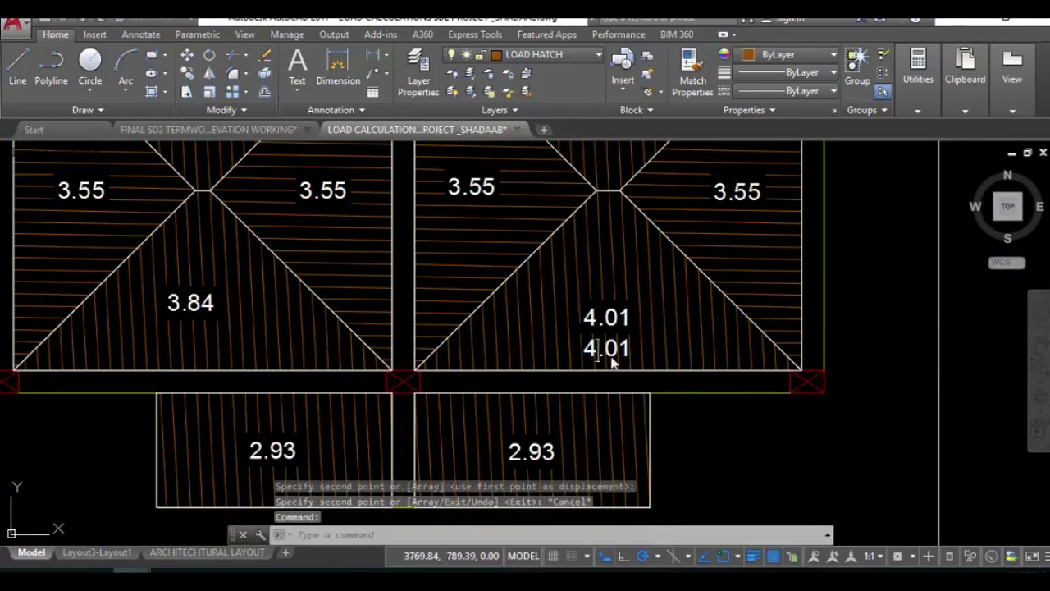
pyautogui.doubleClick(609, 354)
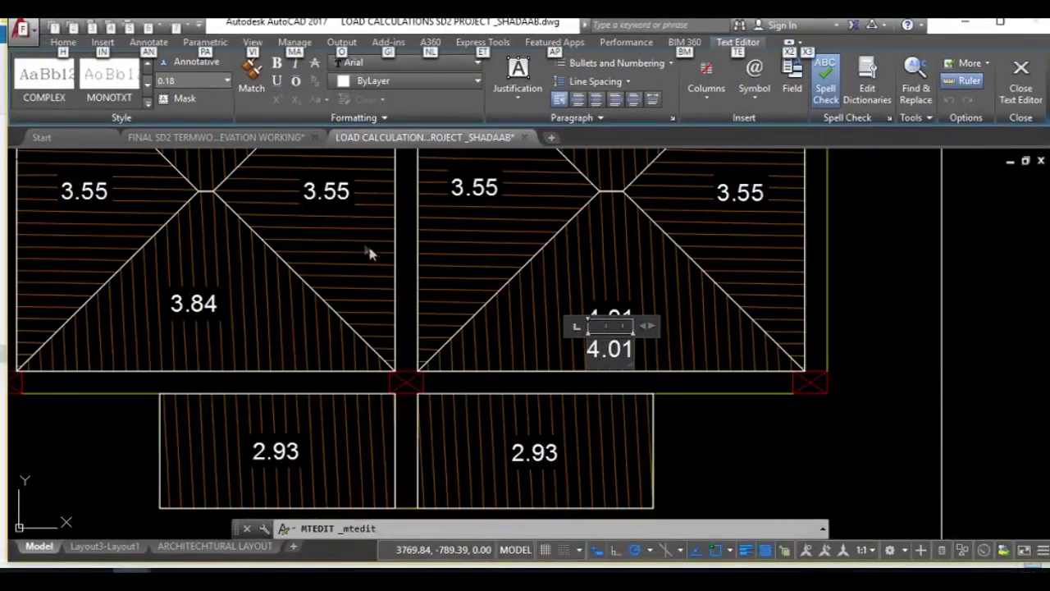
pyautogui.hotkey('alt', 'Tab')
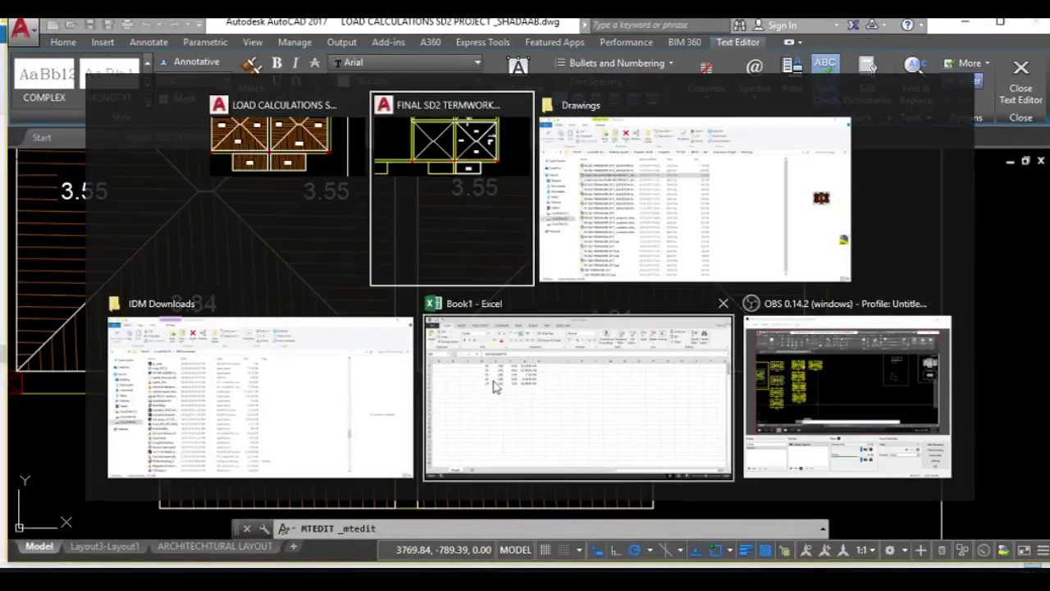
pyautogui.click(526, 418)
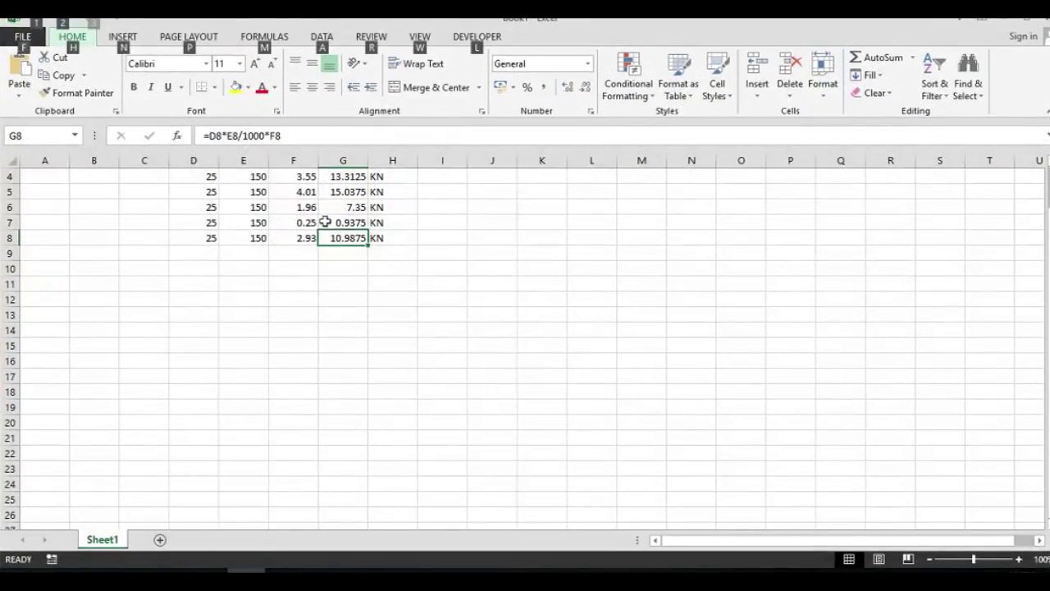
pyautogui.hotkey('alt', 'Tab')
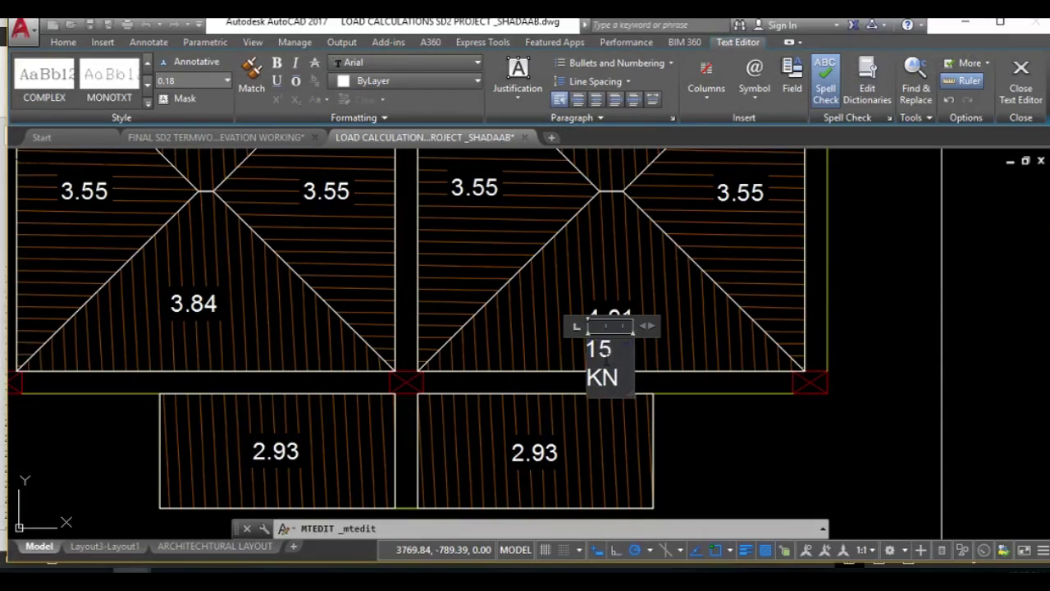
pyautogui.press('Escape')
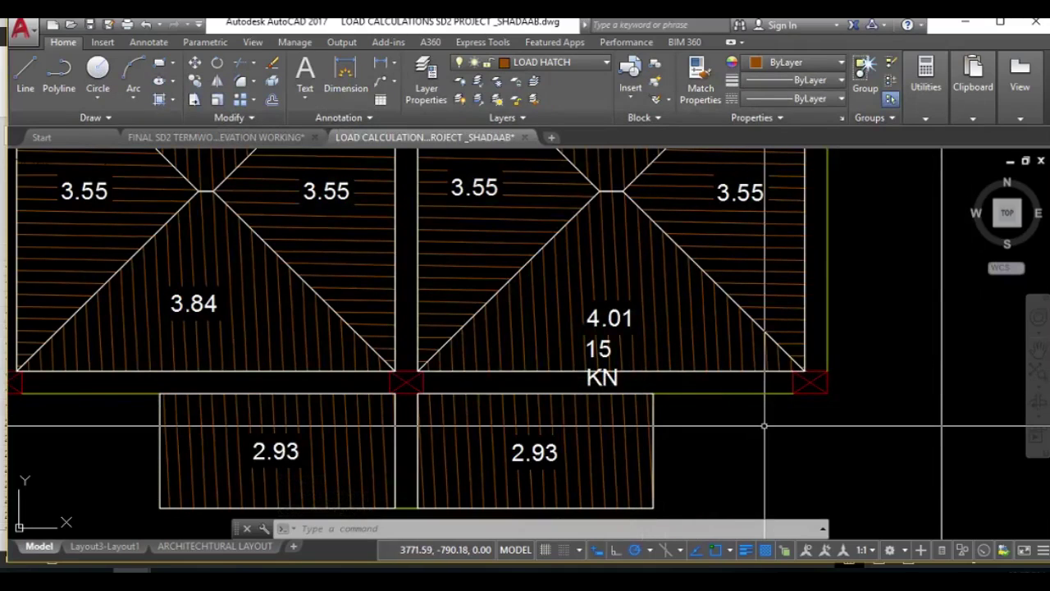
# Step: Recheck the slab loads in the Excel workbook and erase the 15 KN label from the corner panel of the load calculations drawing
pyautogui.hotkey('alt', 'Tab')
pyautogui.hotkey('alt', 'Tab')
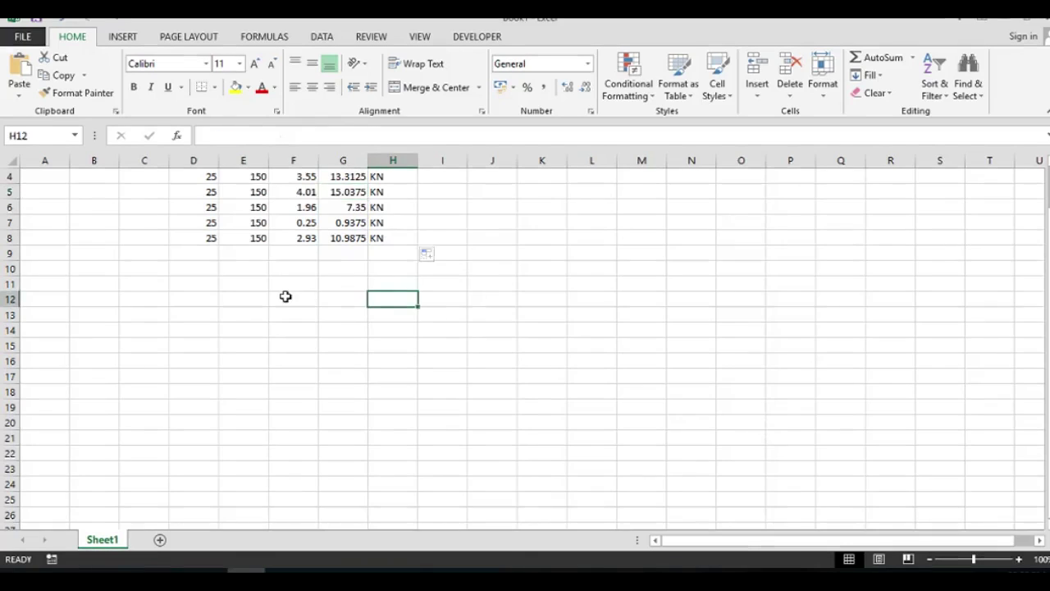
pyautogui.scroll(1, 284, 296)
pyautogui.hotkey('alt', 'Tab')
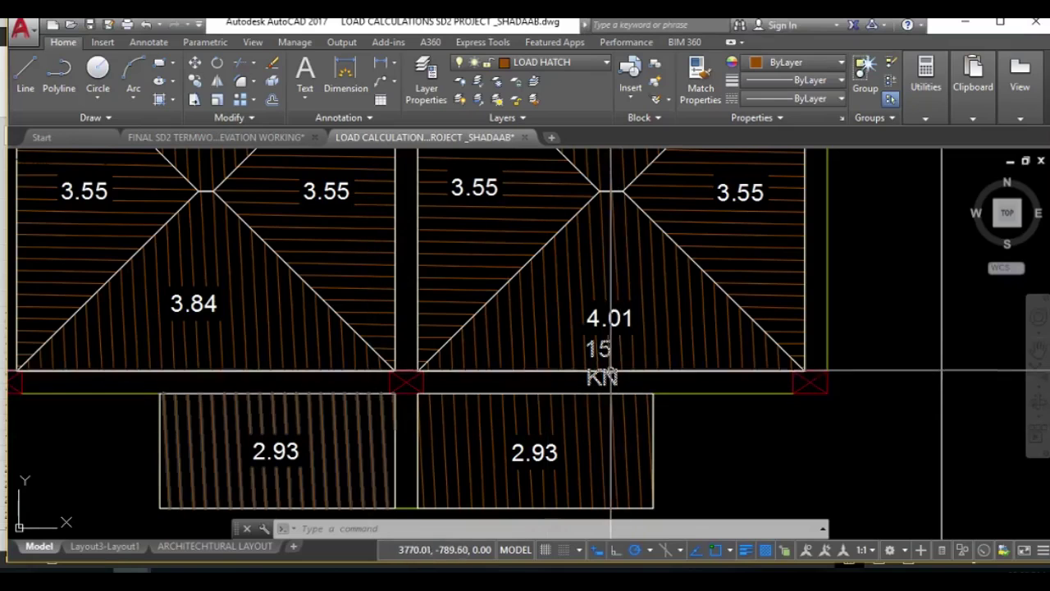
pyautogui.click(588, 361)
pyautogui.press('Delete')
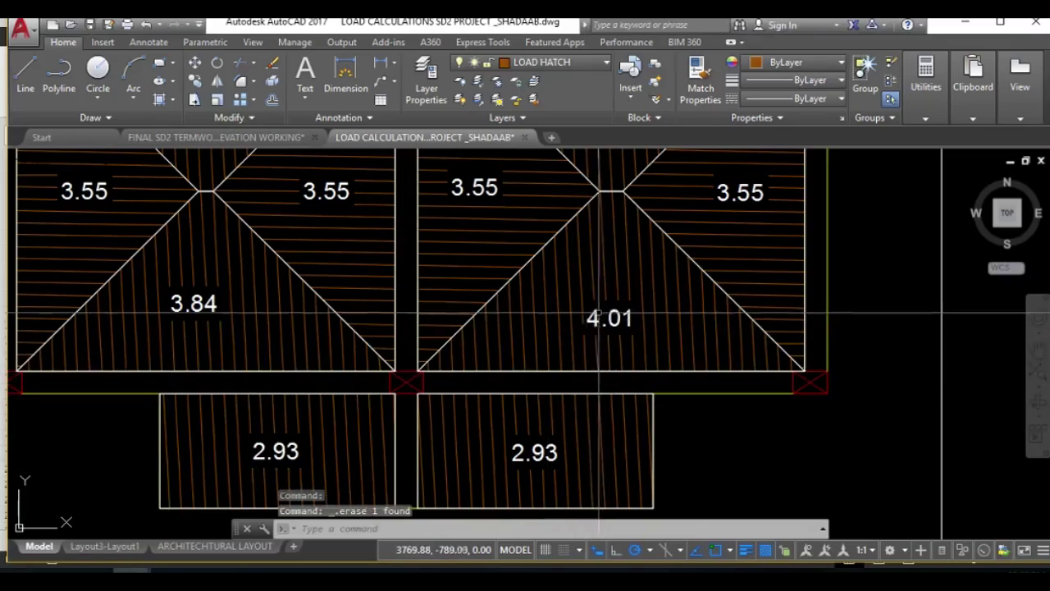
pyautogui.scroll(-6, 561, 364)
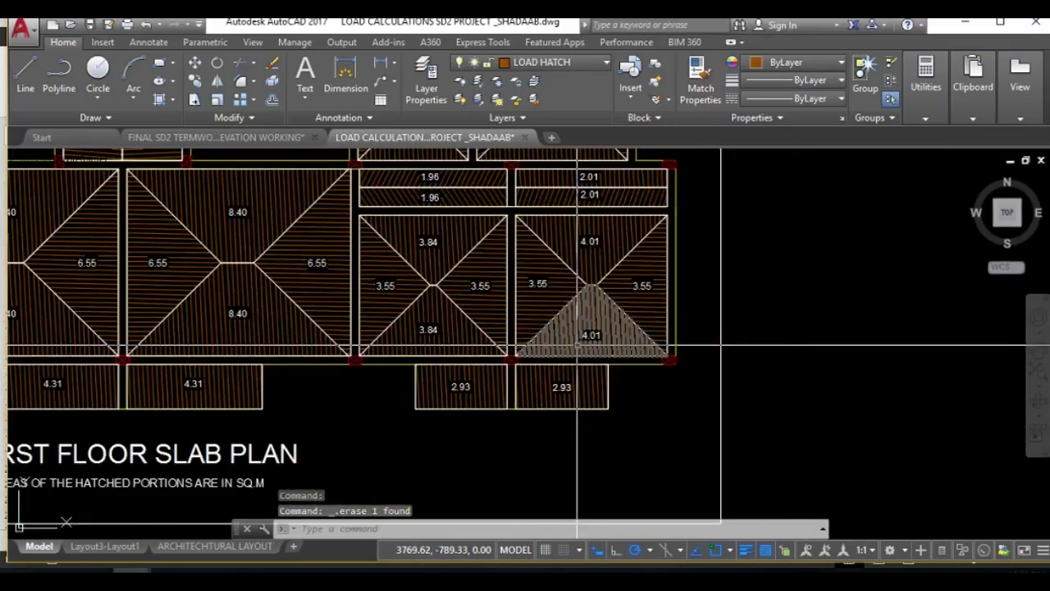
pyautogui.scroll(3, 466, 348)
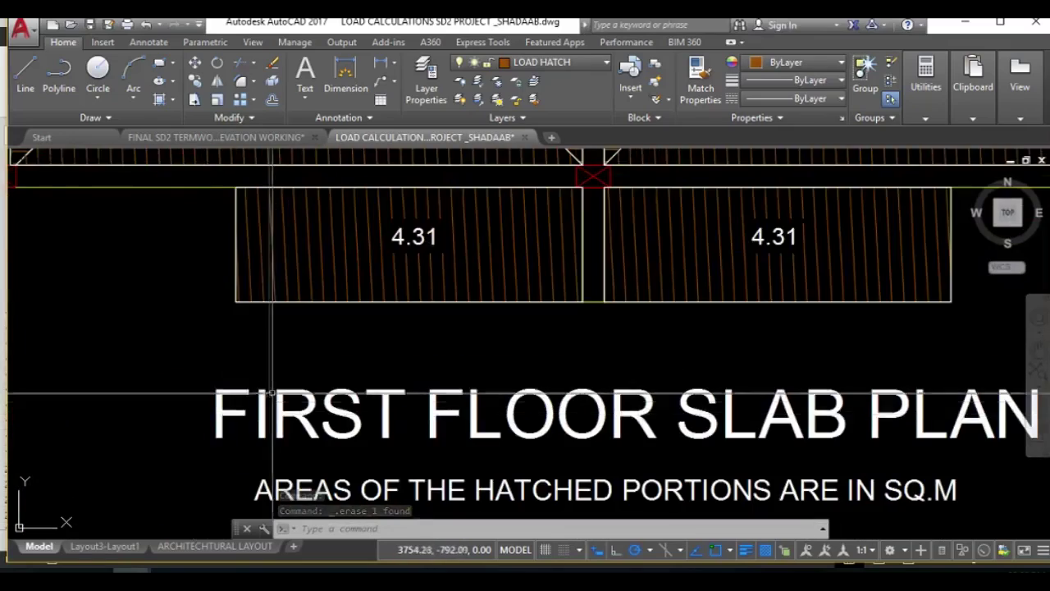
pyautogui.scroll(-7, 515, 381)
pyautogui.scroll(6, 487, 288)
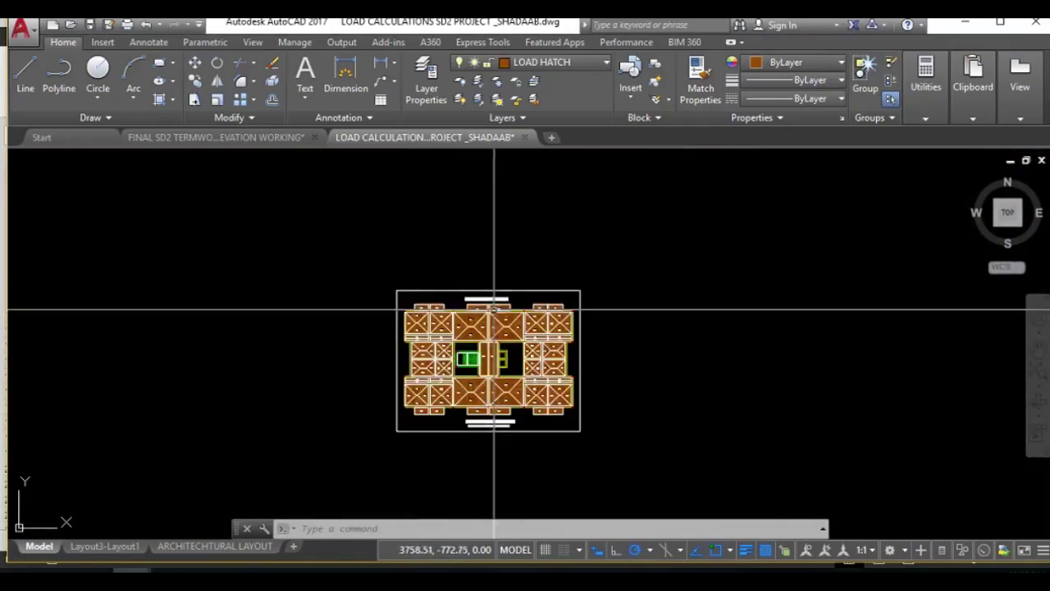
pyautogui.scroll(-3, 534, 255)
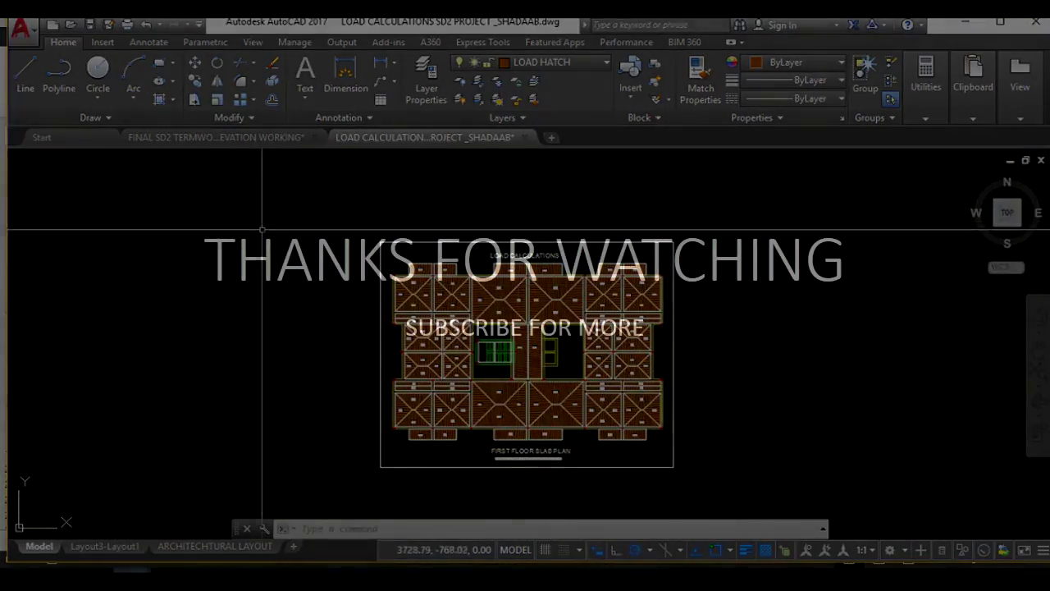